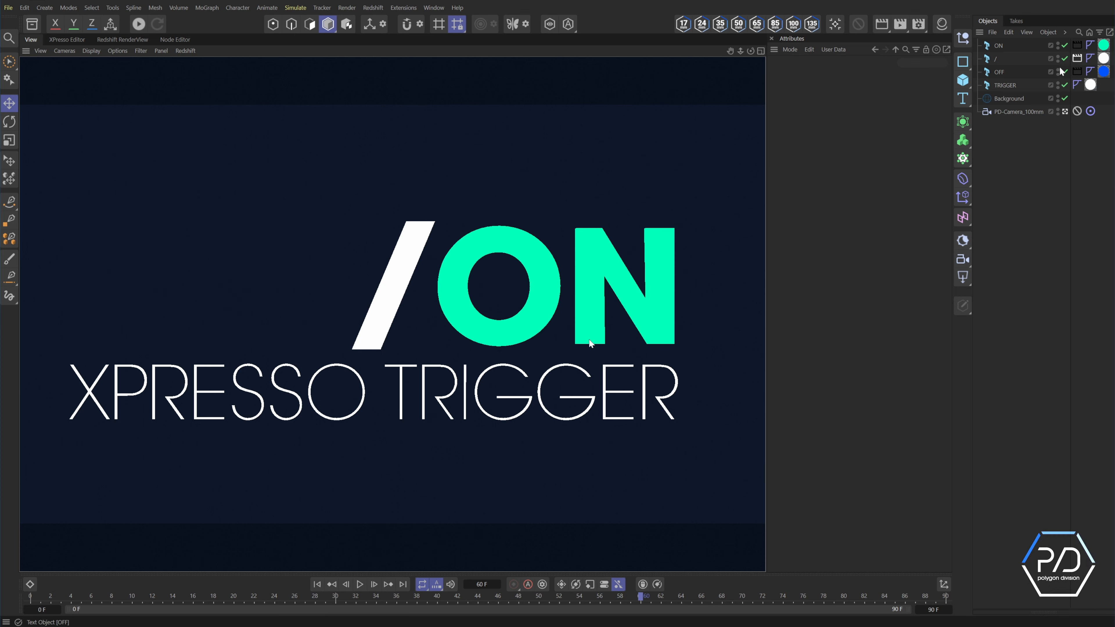
# Step: Examine the In/Out frame settings of the XPresso tags on the /, OFF and ON text objects and their visibility along the timeline
pyautogui.click(1077, 58)
pyautogui.click(357, 585)
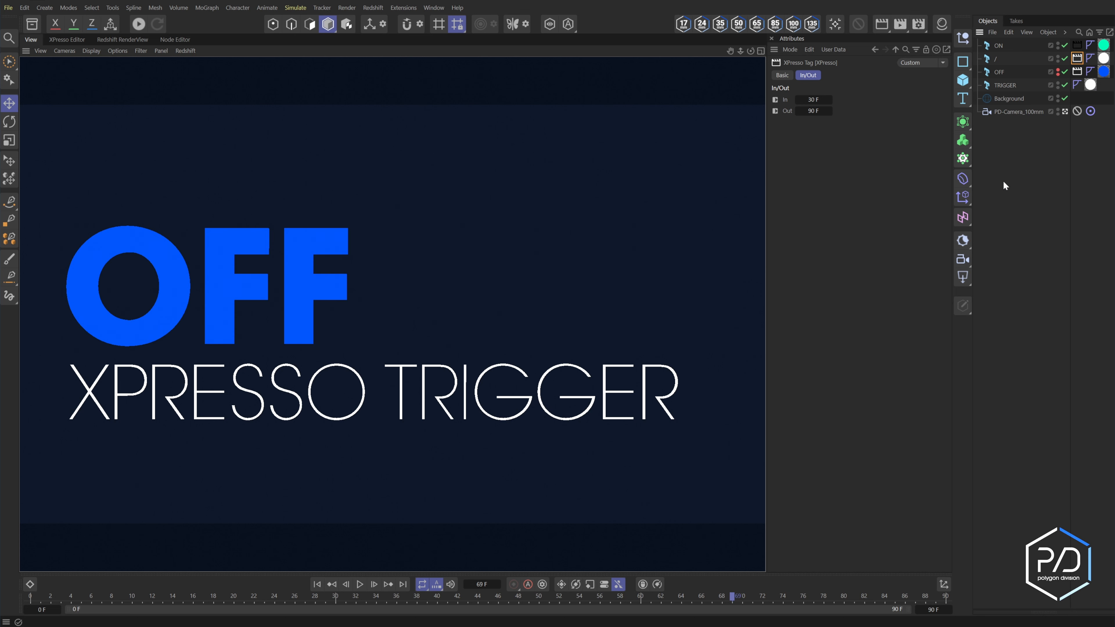
pyautogui.click(1066, 151)
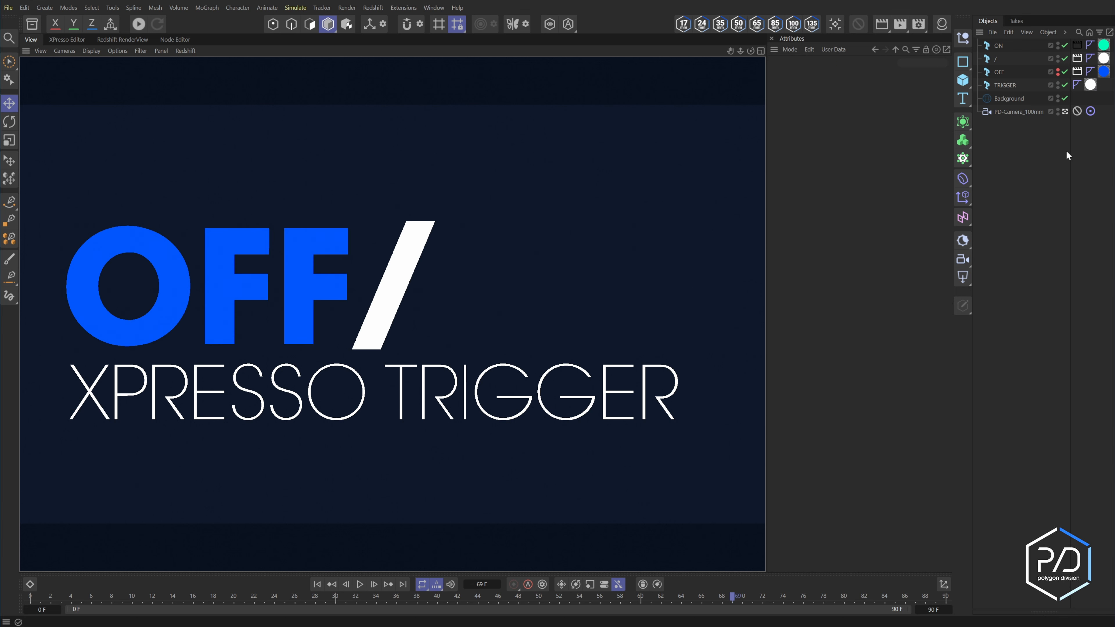
pyautogui.click(1076, 59)
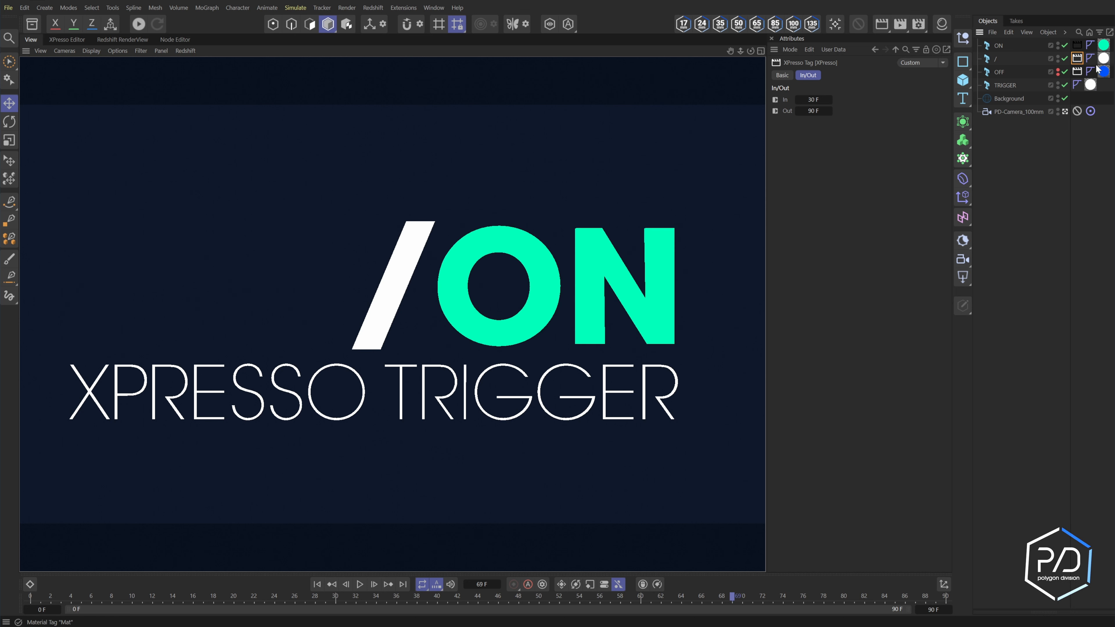
pyautogui.click(1078, 71)
pyautogui.click(1079, 56)
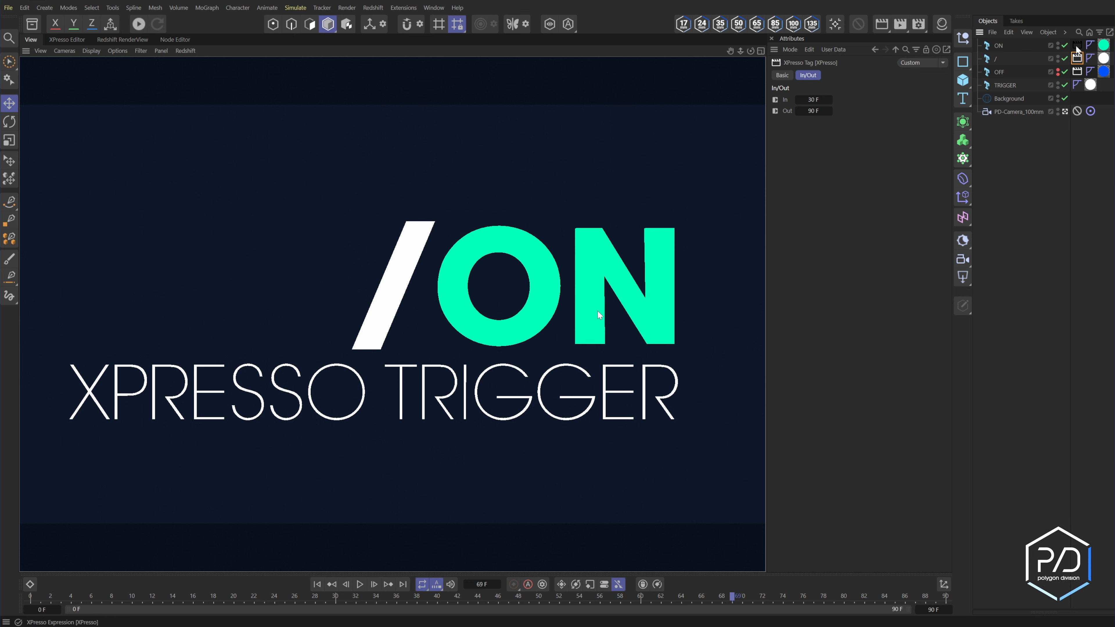
pyautogui.click(1077, 47)
pyautogui.click(1078, 55)
pyautogui.click(1077, 45)
pyautogui.click(325, 598)
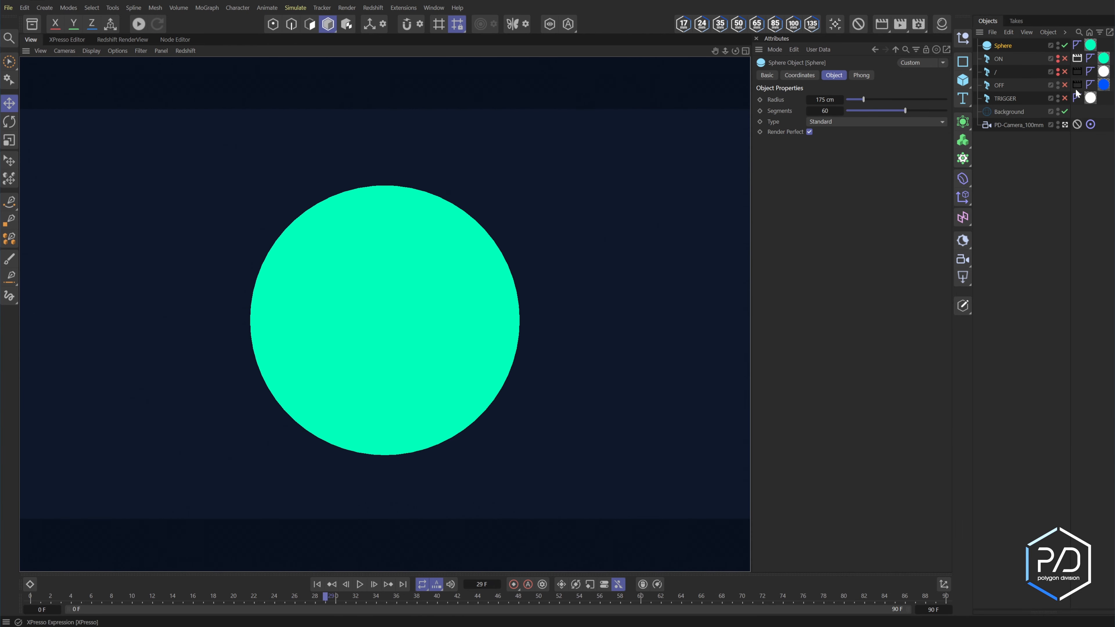
# Step: Add an XPresso tag to the Sphere object
pyautogui.rightClick(997, 45)
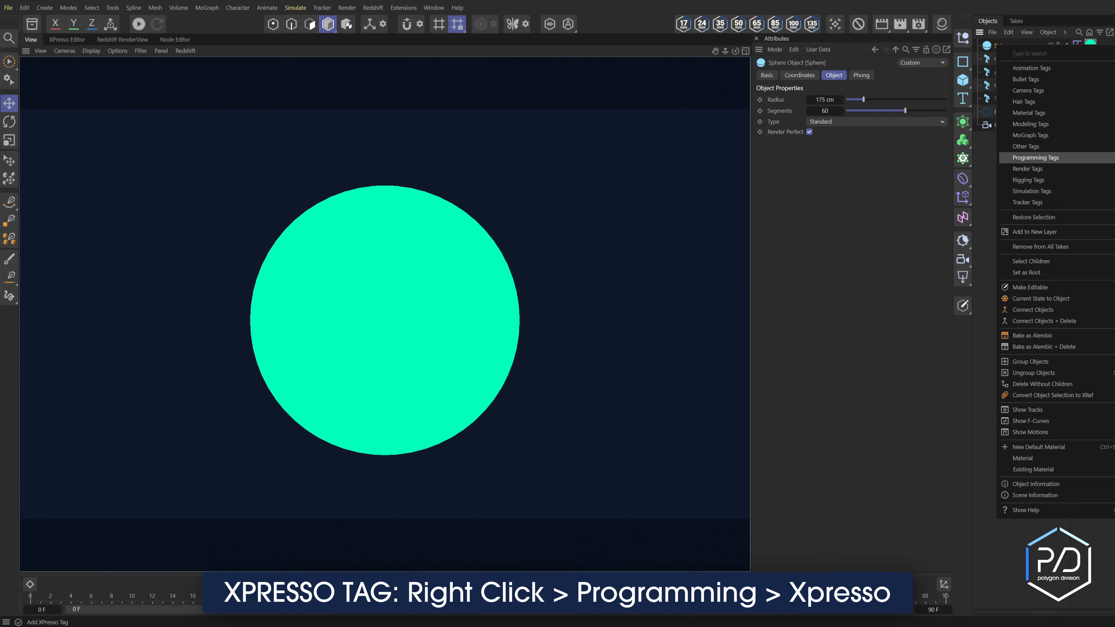
pyautogui.click(1114, 180)
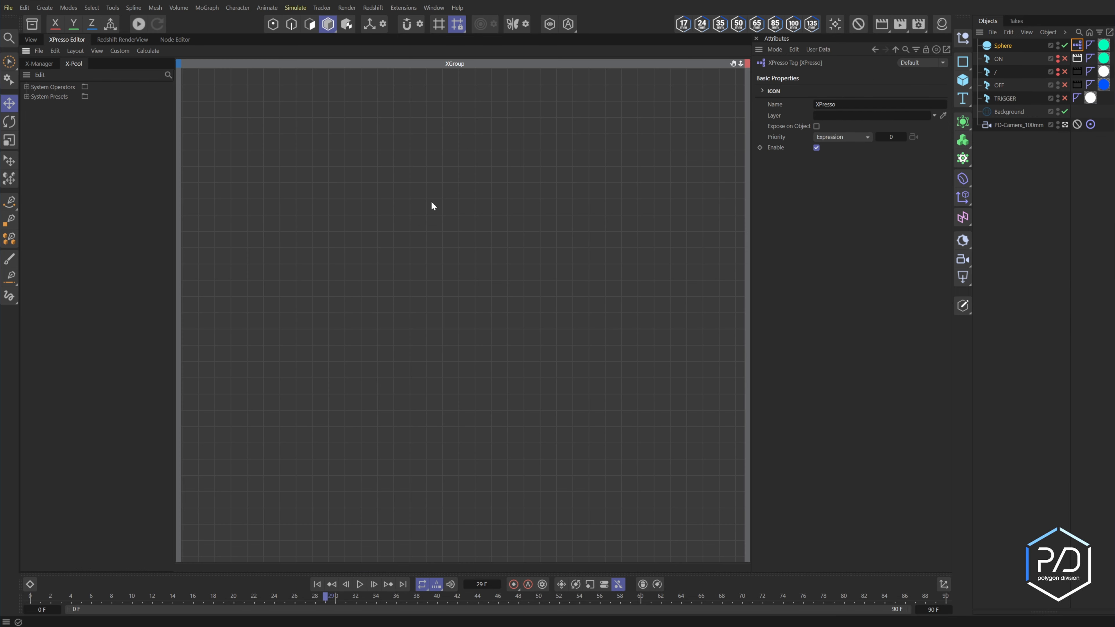
# Step: Undock the XPresso Editor into a floating window, then close it
pyautogui.click(26, 51)
pyautogui.click(32, 62)
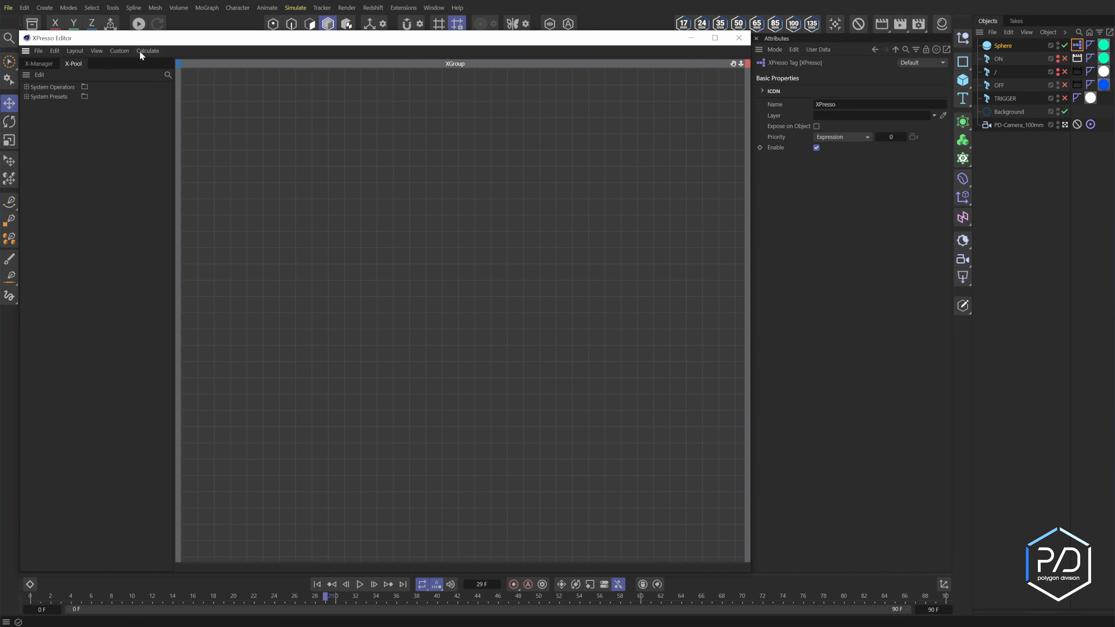
pyautogui.moveTo(225, 40); pyautogui.dragTo(326, 69)
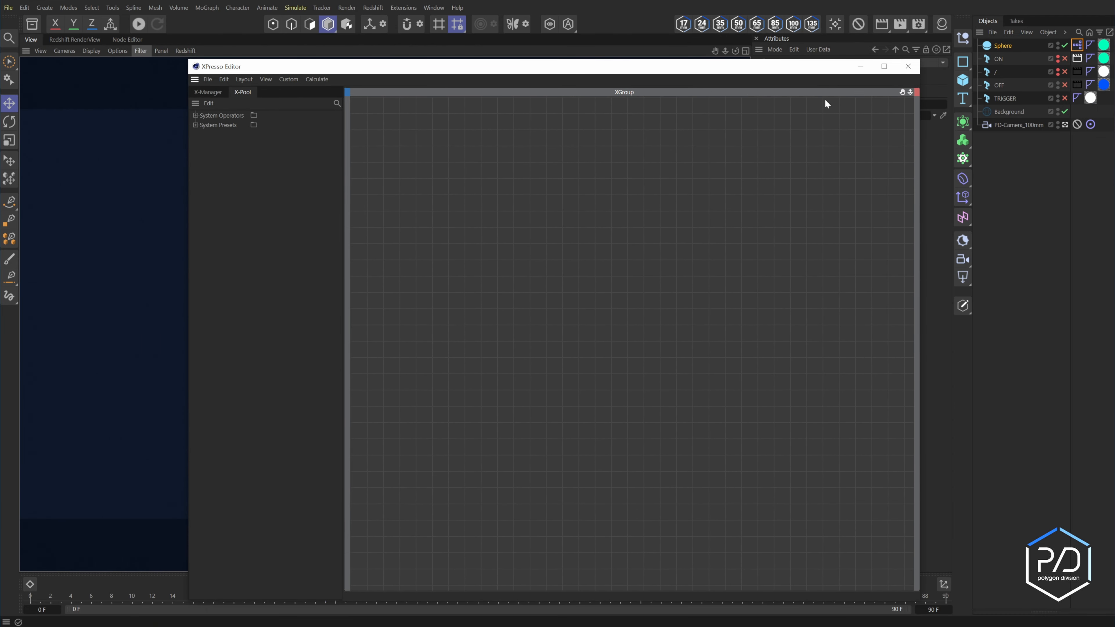
pyautogui.click(907, 66)
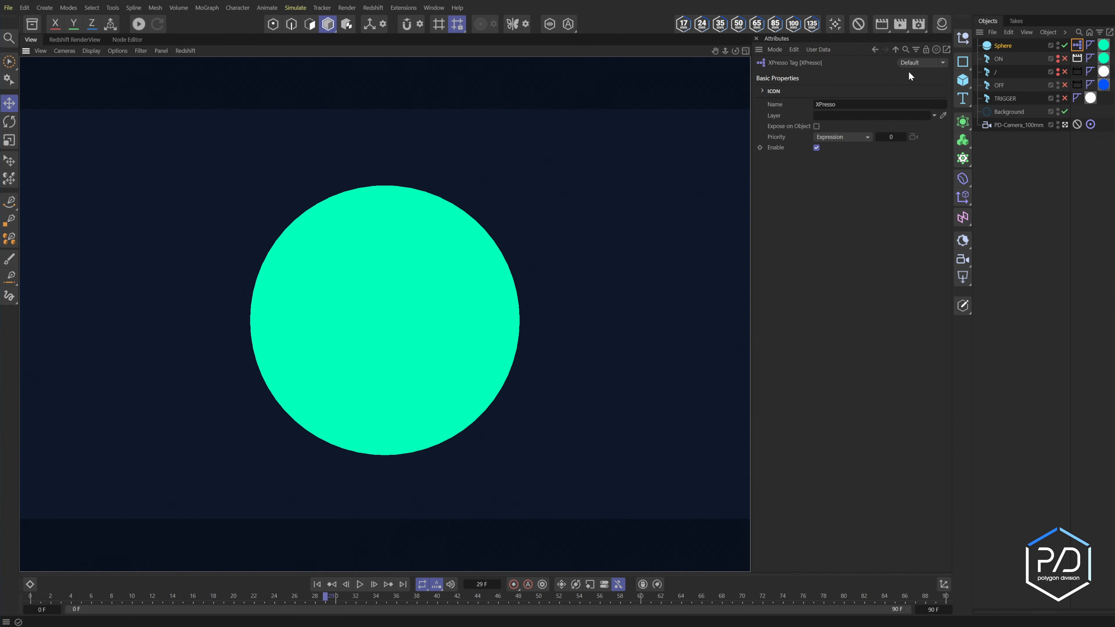
# Step: Reopen the Sphere's XPresso tag and dock the floating XPresso Editor alongside the viewport
pyautogui.doubleClick(1077, 45)
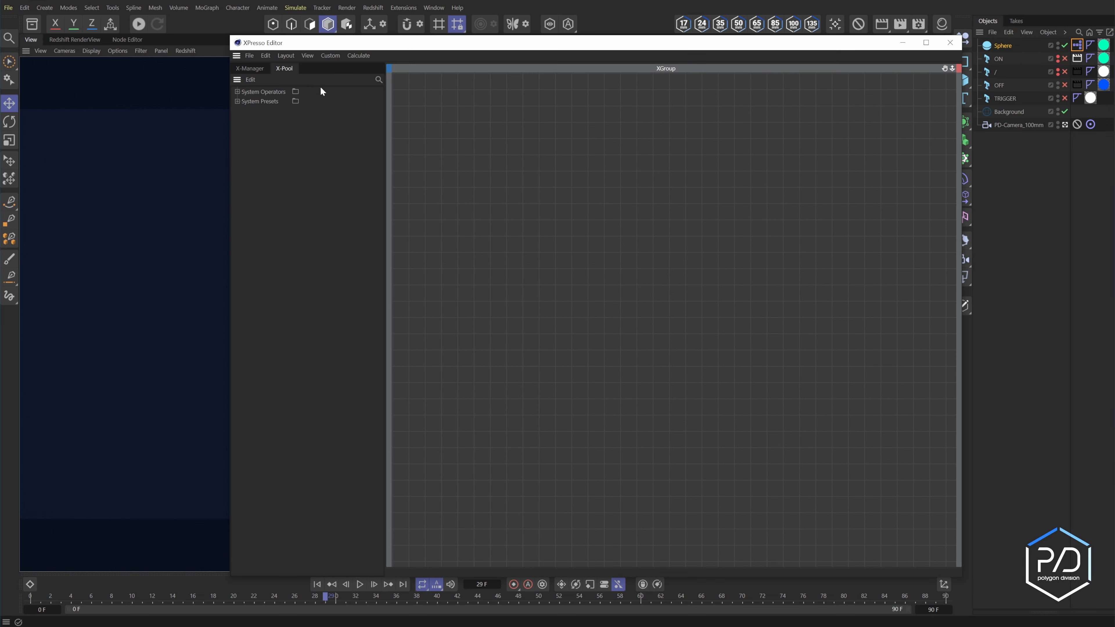
pyautogui.click(237, 56)
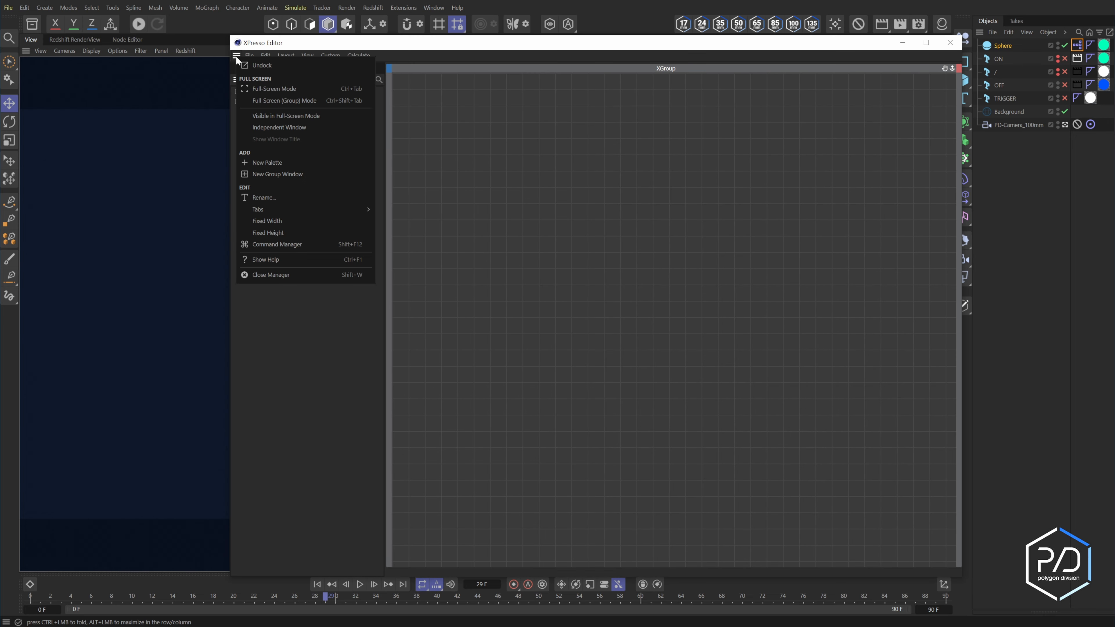
pyautogui.click(237, 57)
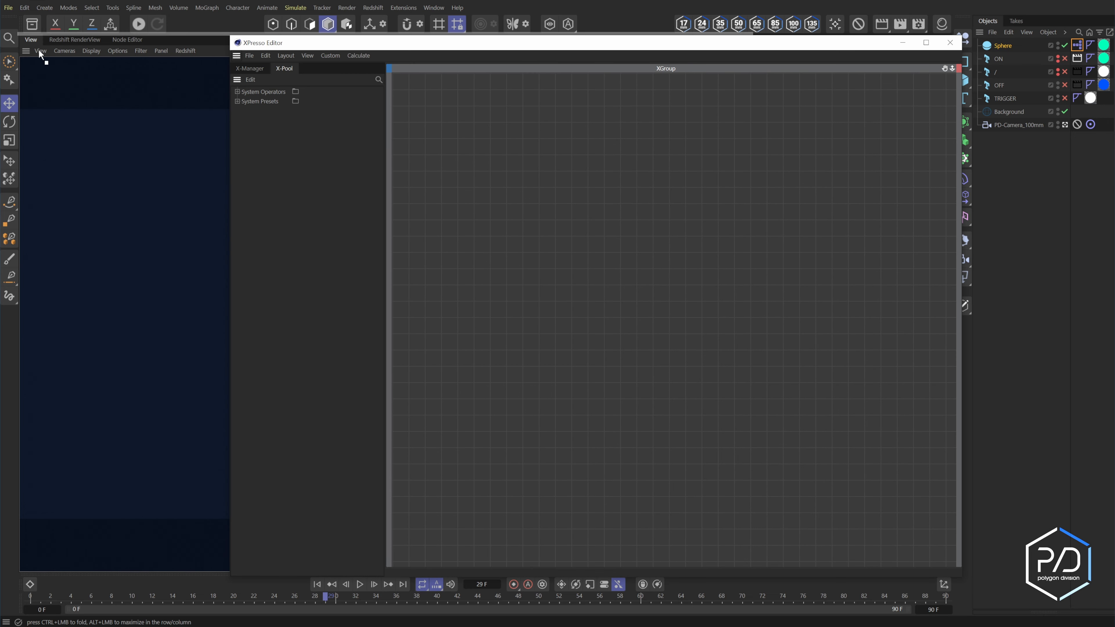
pyautogui.moveTo(28, 53); pyautogui.dragTo(26, 52)
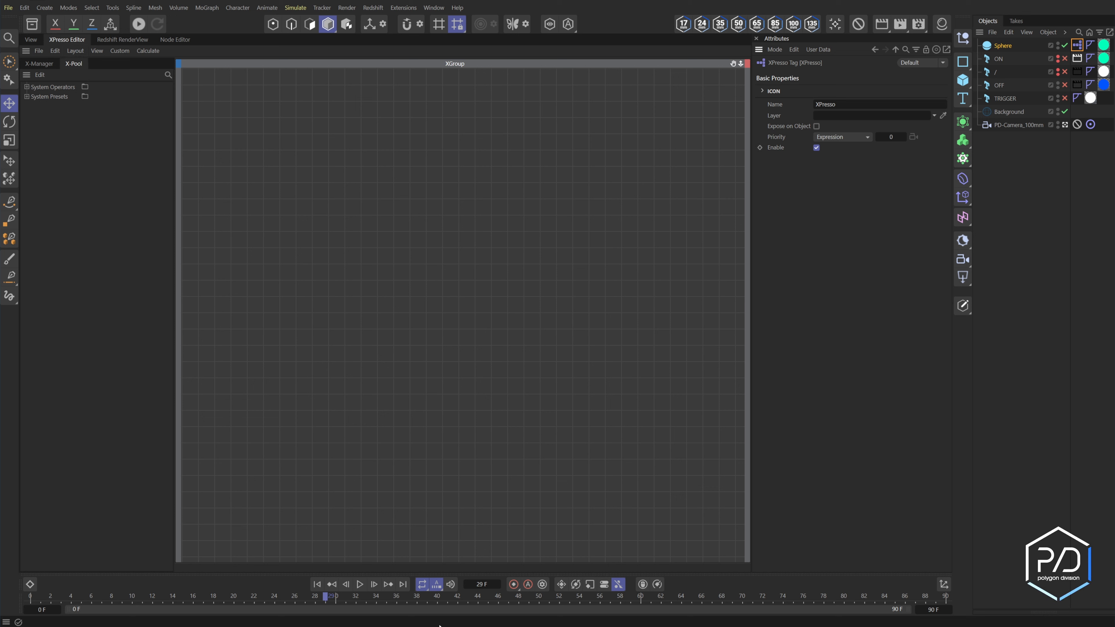
# Step: Undock the XPresso Editor once more and dock it back into the viewport area
pyautogui.click(359, 585)
pyautogui.click(26, 50)
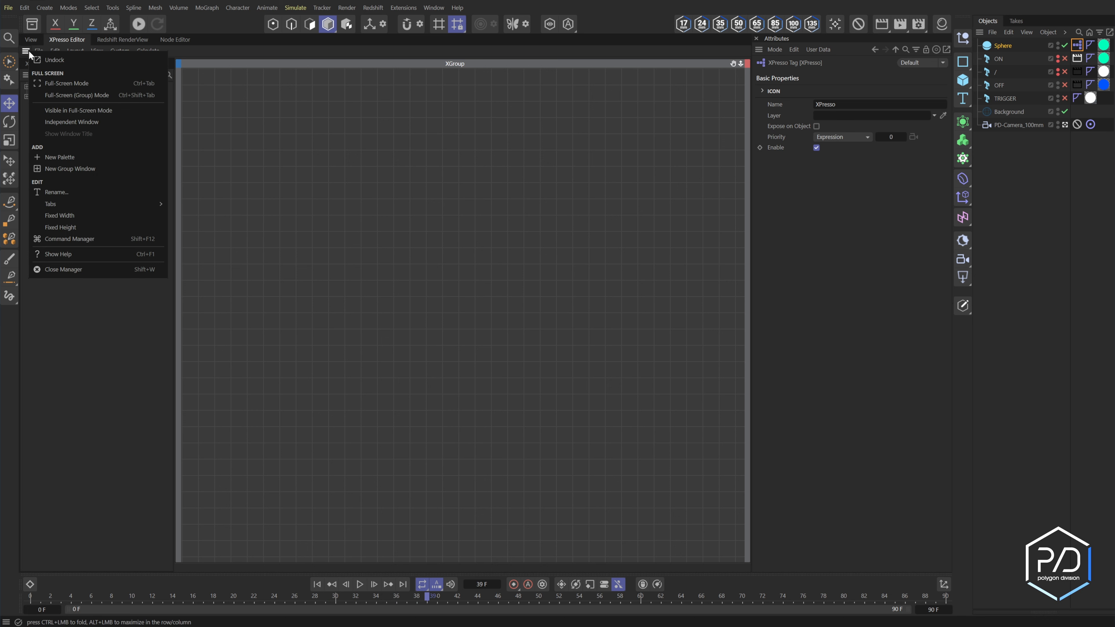
pyautogui.click(43, 61)
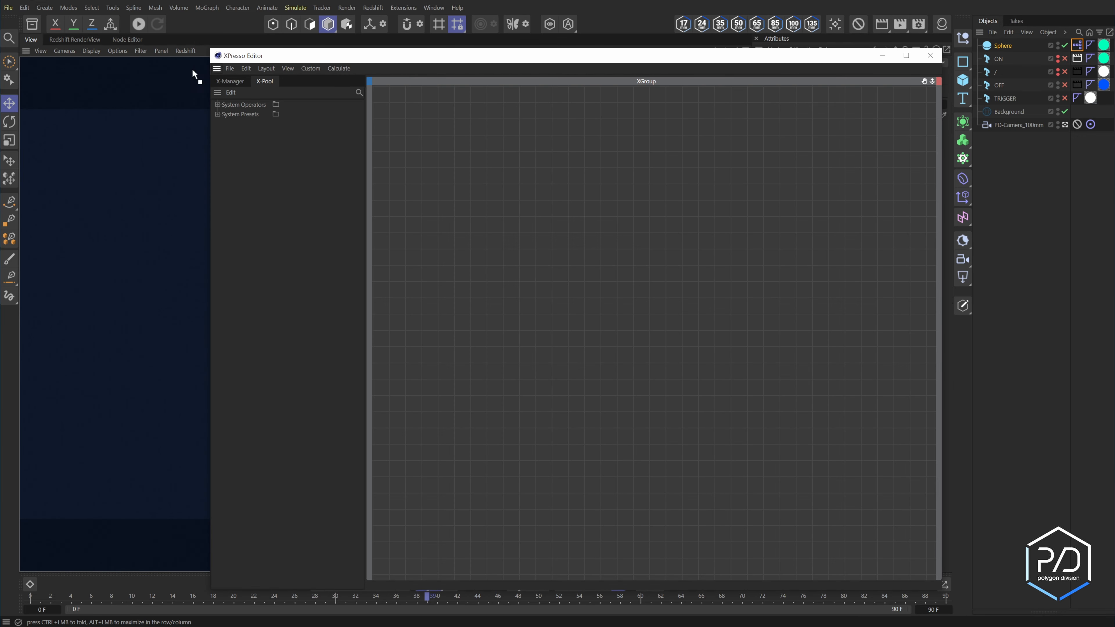
pyautogui.moveTo(192, 68); pyautogui.dragTo(44, 49)
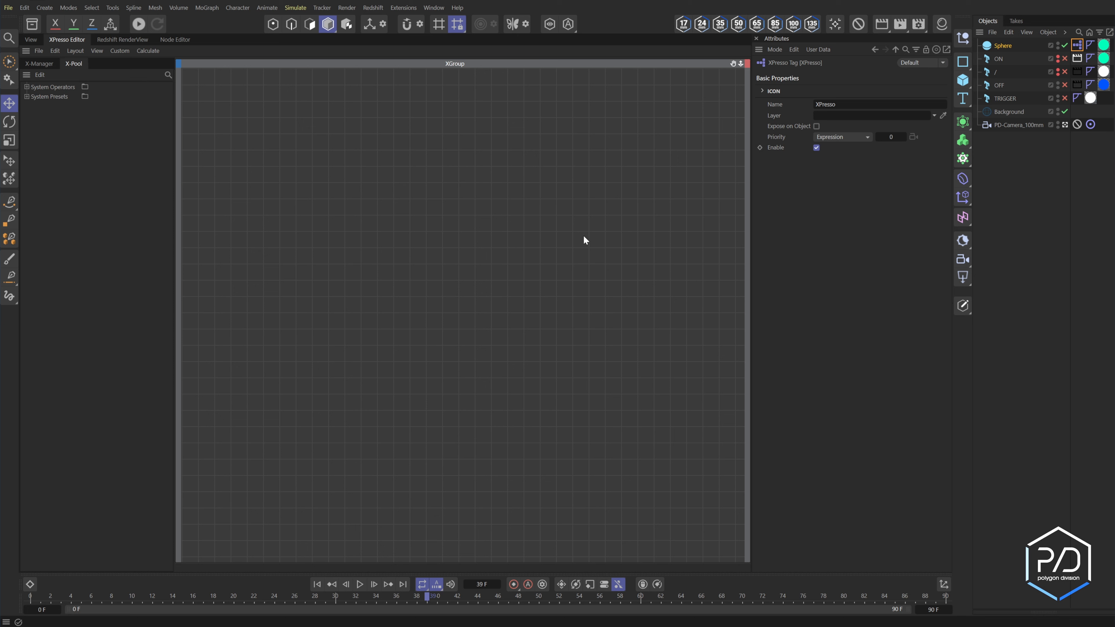
# Step: Place the Sphere's XPresso tag as a node in the graph and add a user data group named IN/OUT to the tag
pyautogui.moveTo(523, 210); pyautogui.dragTo(282, 254)
pyautogui.click(1079, 47)
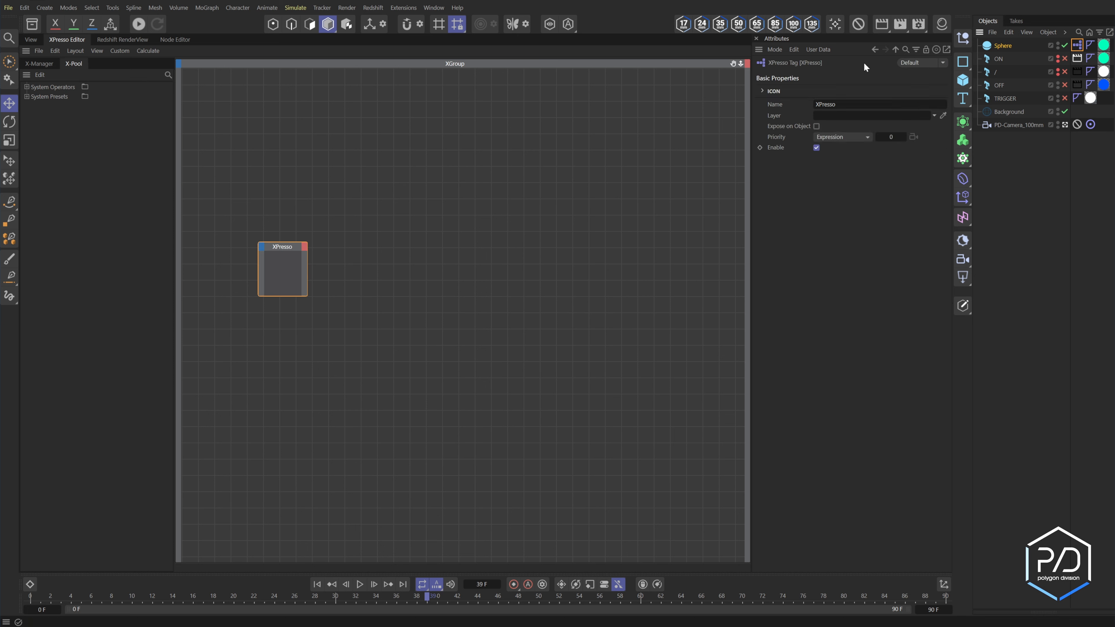
pyautogui.click(820, 51)
pyautogui.click(825, 73)
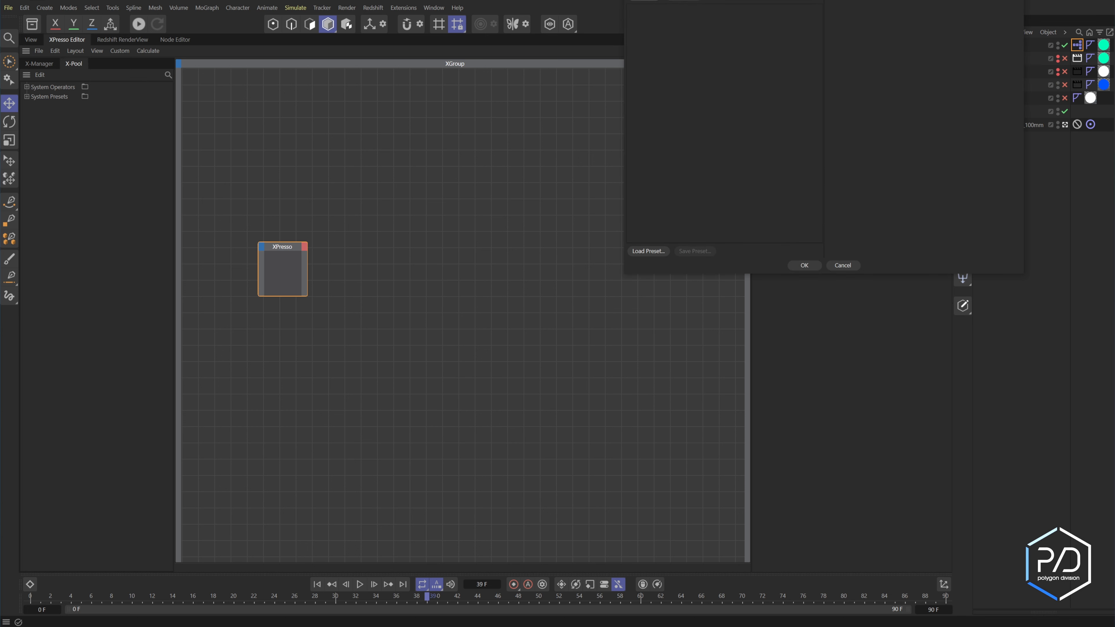
pyautogui.moveTo(808, 0); pyautogui.dragTo(455, 159)
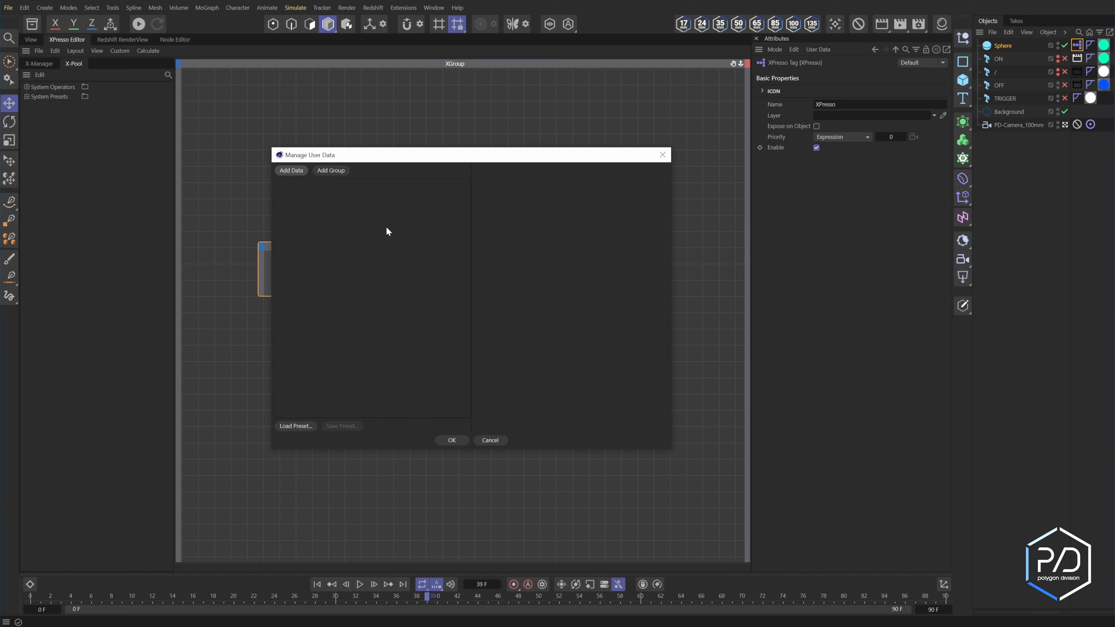
pyautogui.click(331, 171)
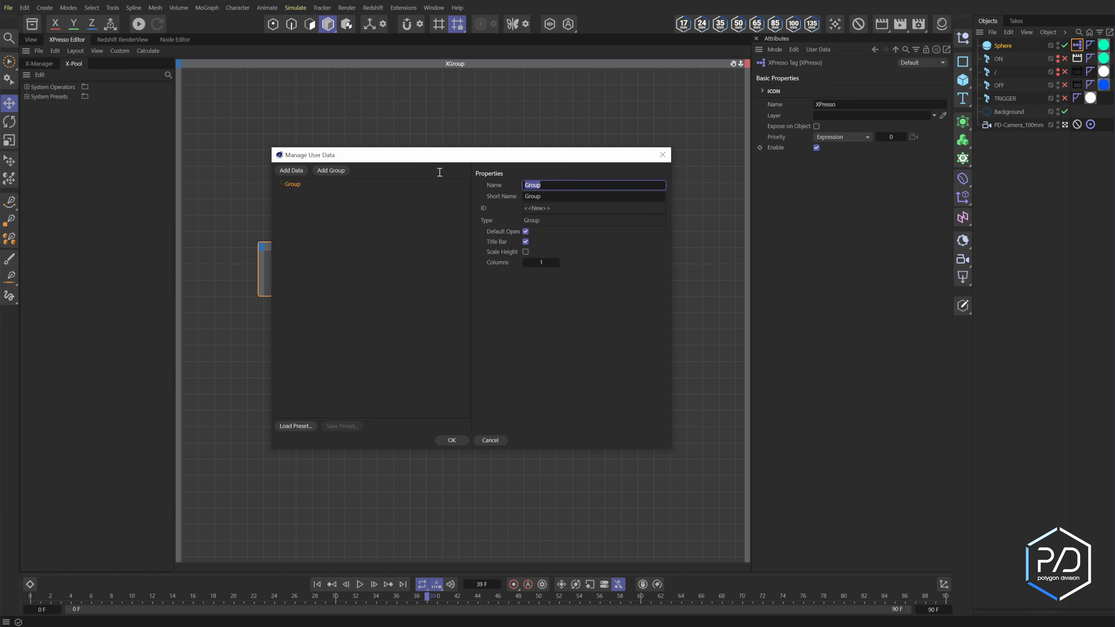
pyautogui.write('IN/OUT')
pyautogui.click(294, 185)
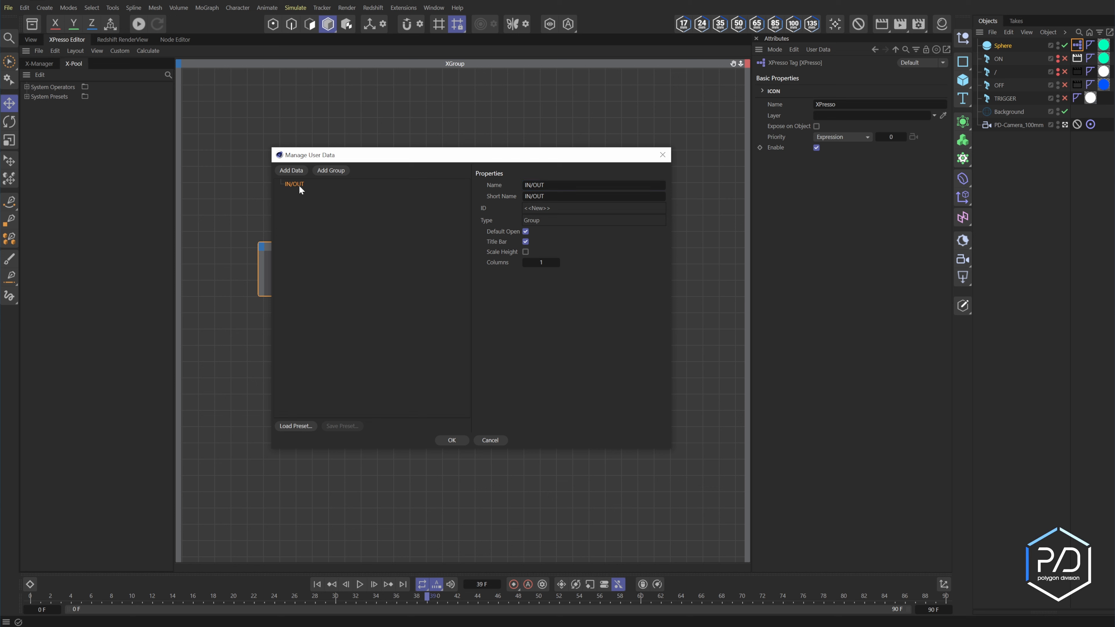
# Step: Add a user data entry named In to the IN/OUT group, with data type Time and default value 30 F
pyautogui.click(288, 171)
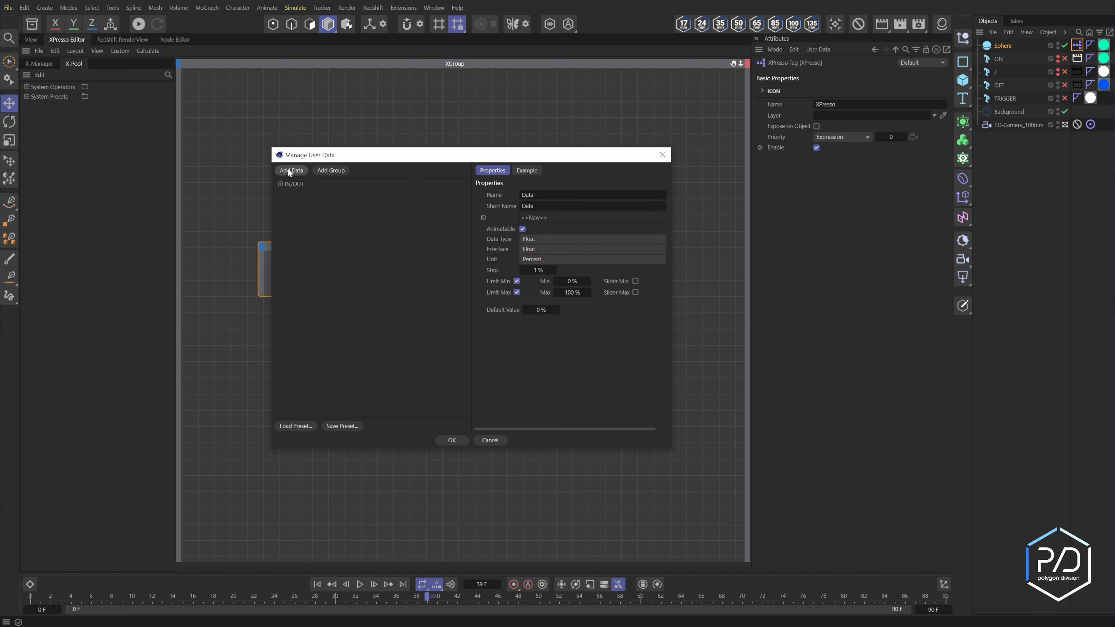
pyautogui.click(543, 239)
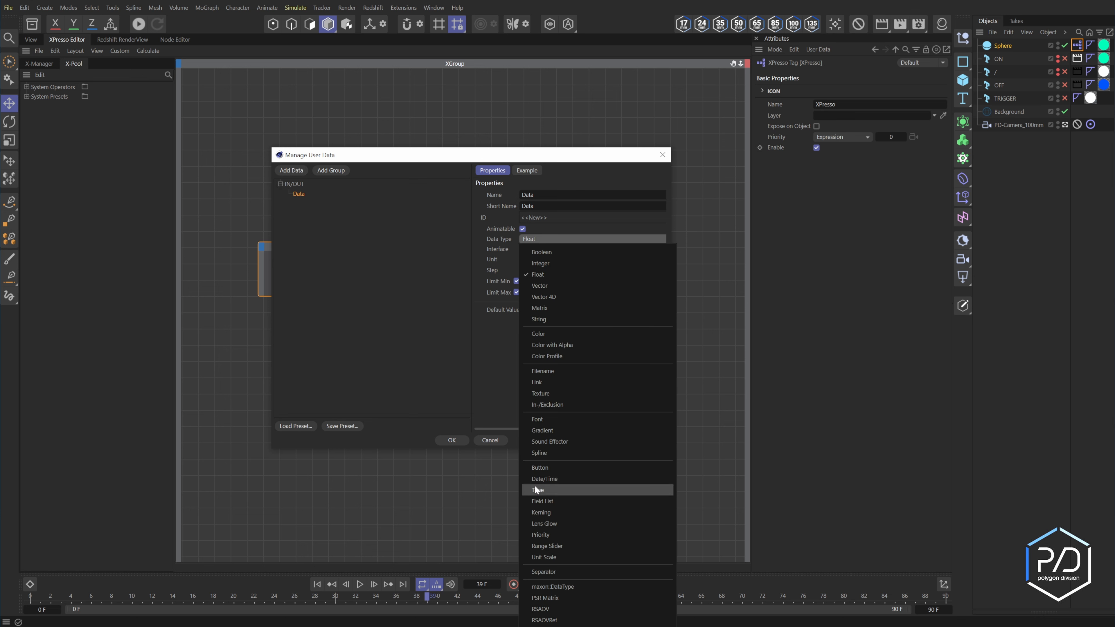
pyautogui.click(545, 490)
pyautogui.write('30 F')
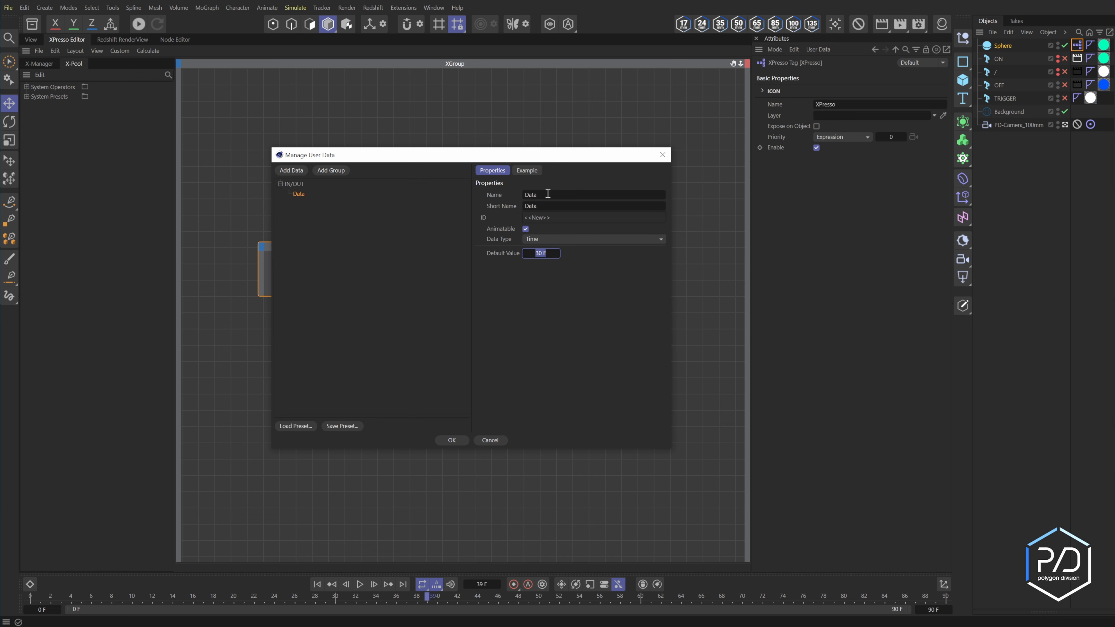
pyautogui.press('Tab')
pyautogui.write('In')
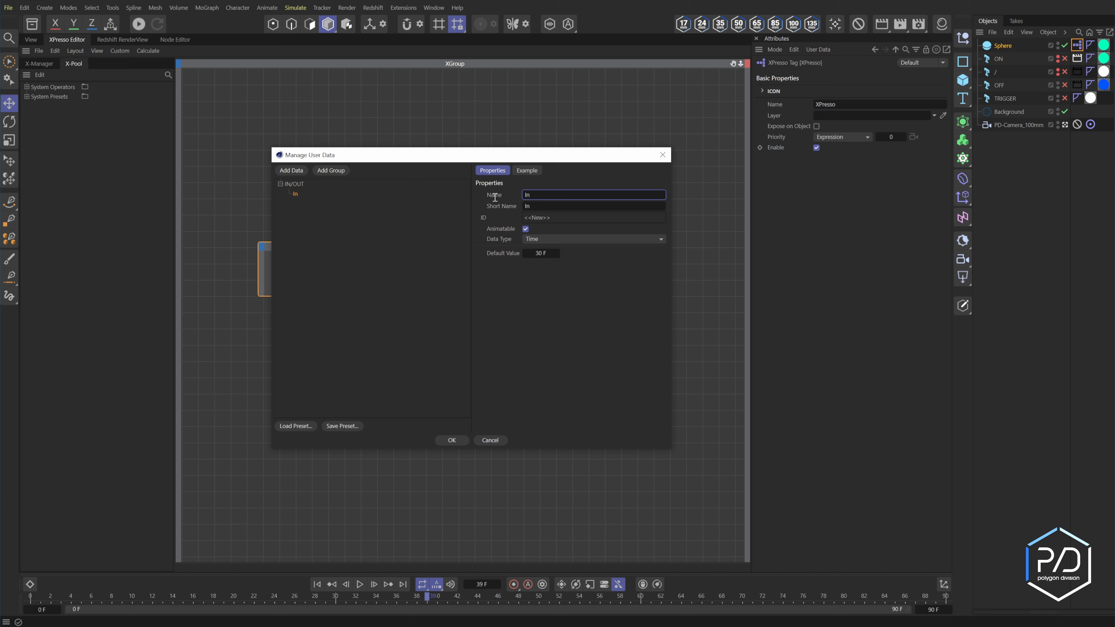
# Step: Duplicate the In entry, rename the copy Out, set its default value to 60 F and accept the user data
pyautogui.rightClick(295, 194)
pyautogui.click(301, 198)
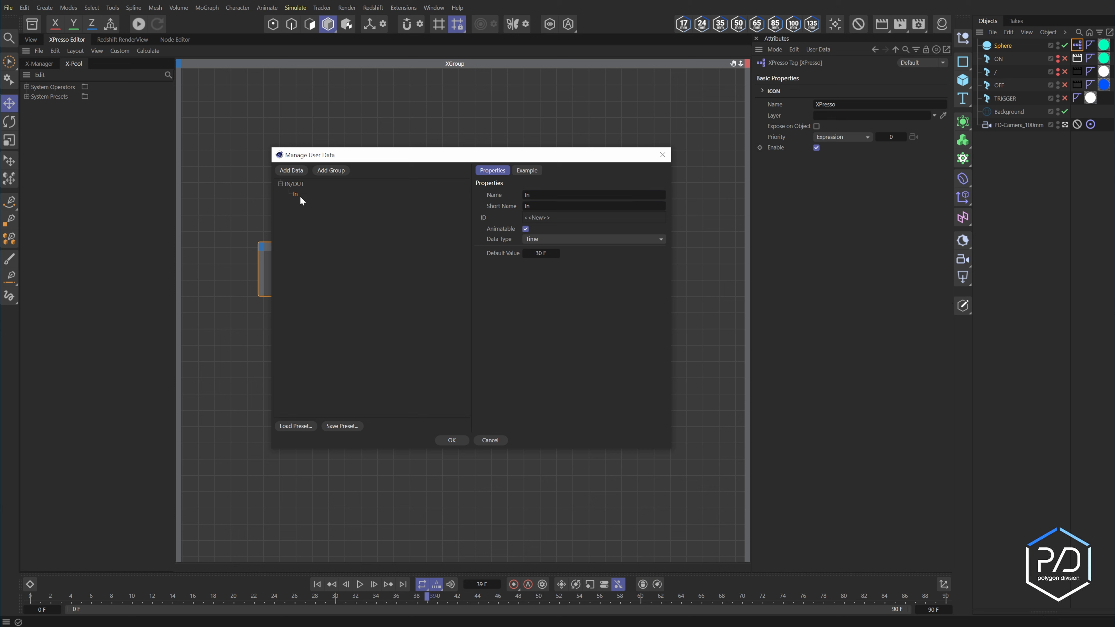
pyautogui.rightClick(295, 193)
pyautogui.click(301, 211)
pyautogui.click(568, 195)
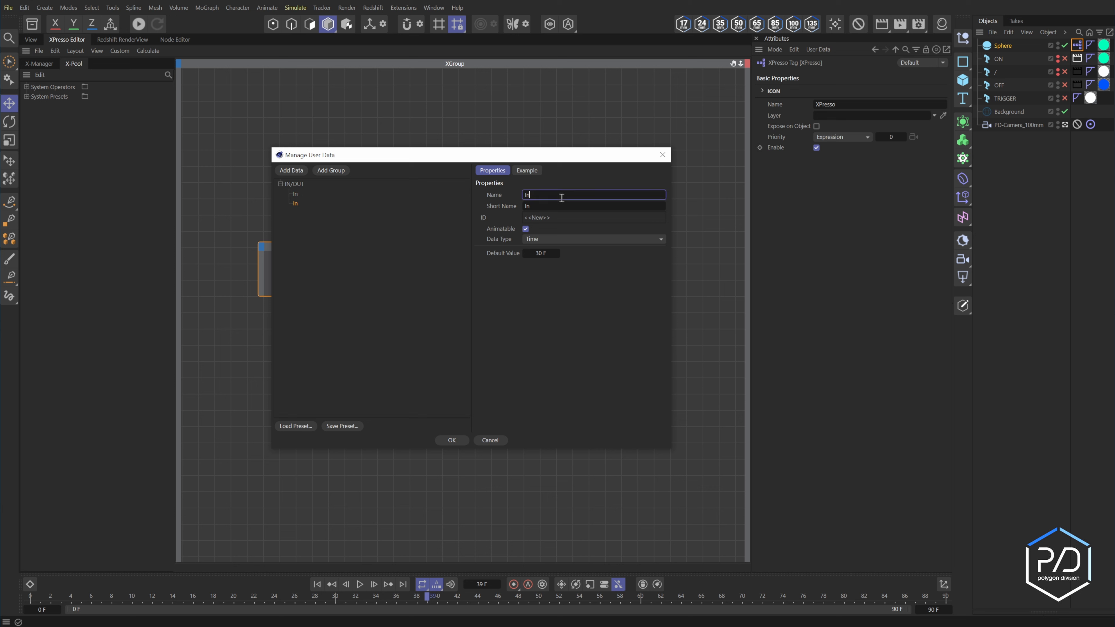
pyautogui.write('Out')
pyautogui.press('Return')
pyautogui.click(541, 253)
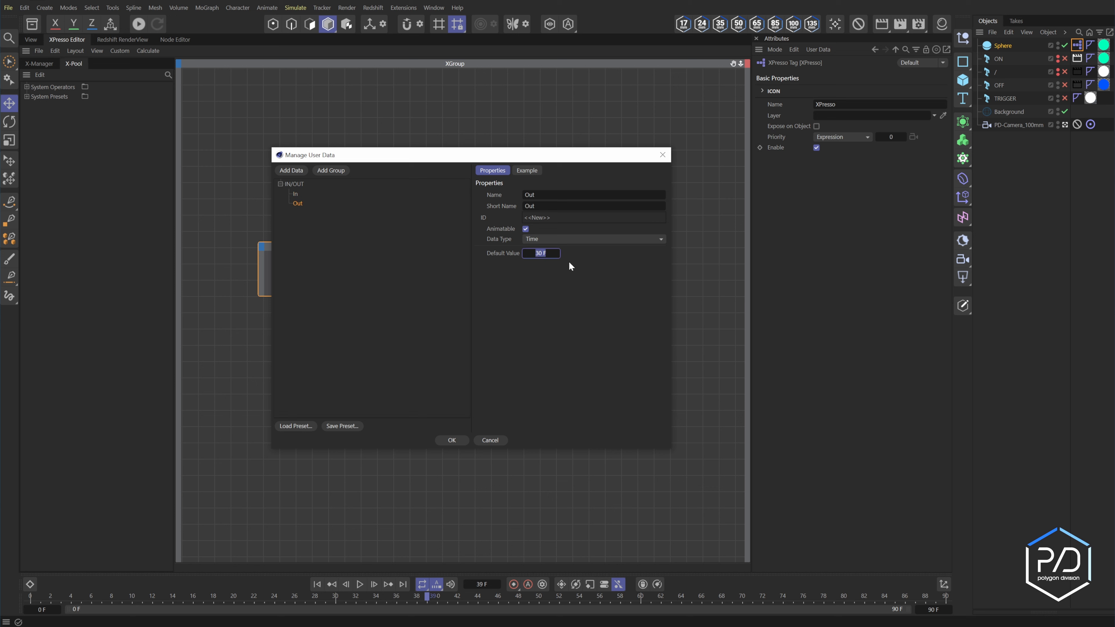
pyautogui.click(457, 442)
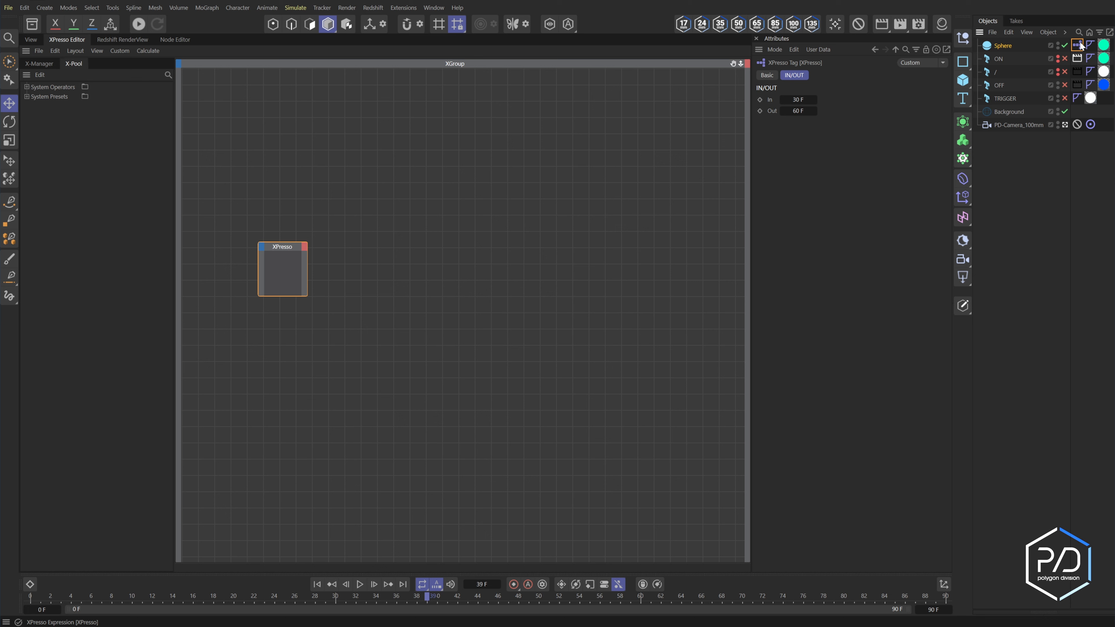
# Step: Give the Sphere's XPresso tag the clapperboard icon preset, recolor the icon white and show the tag's IN/OUT settings
pyautogui.click(766, 74)
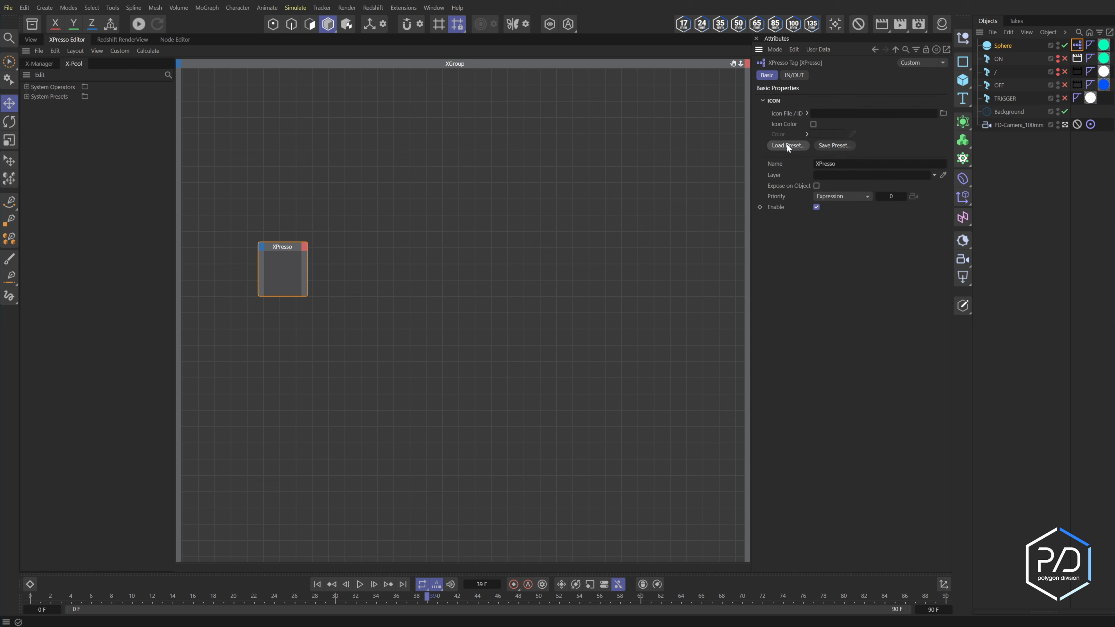
pyautogui.click(787, 145)
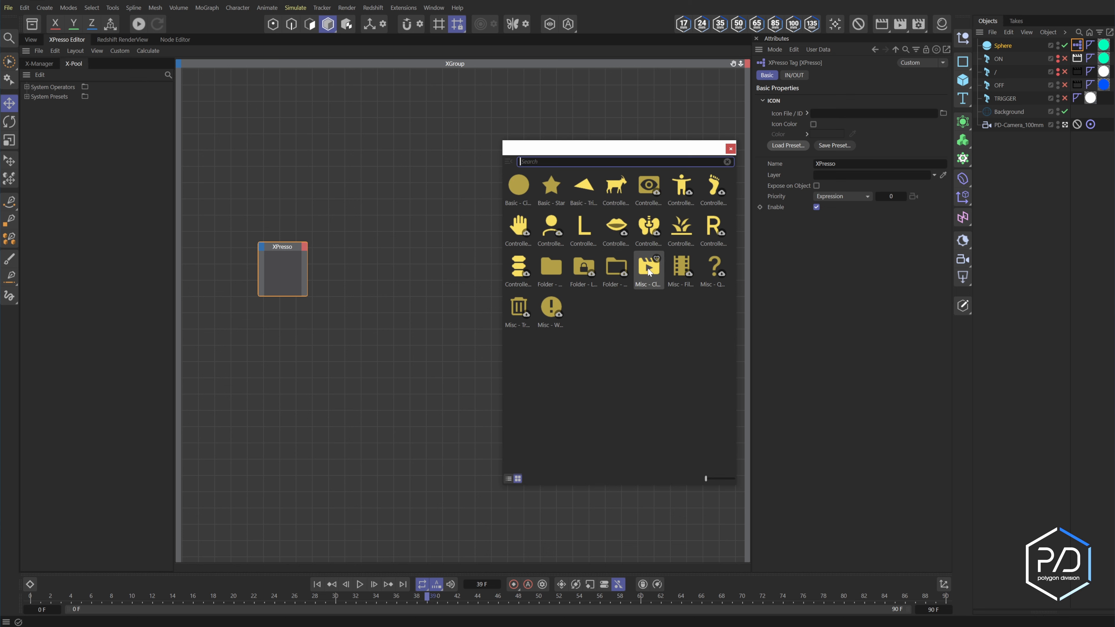
pyautogui.click(649, 270)
pyautogui.click(827, 133)
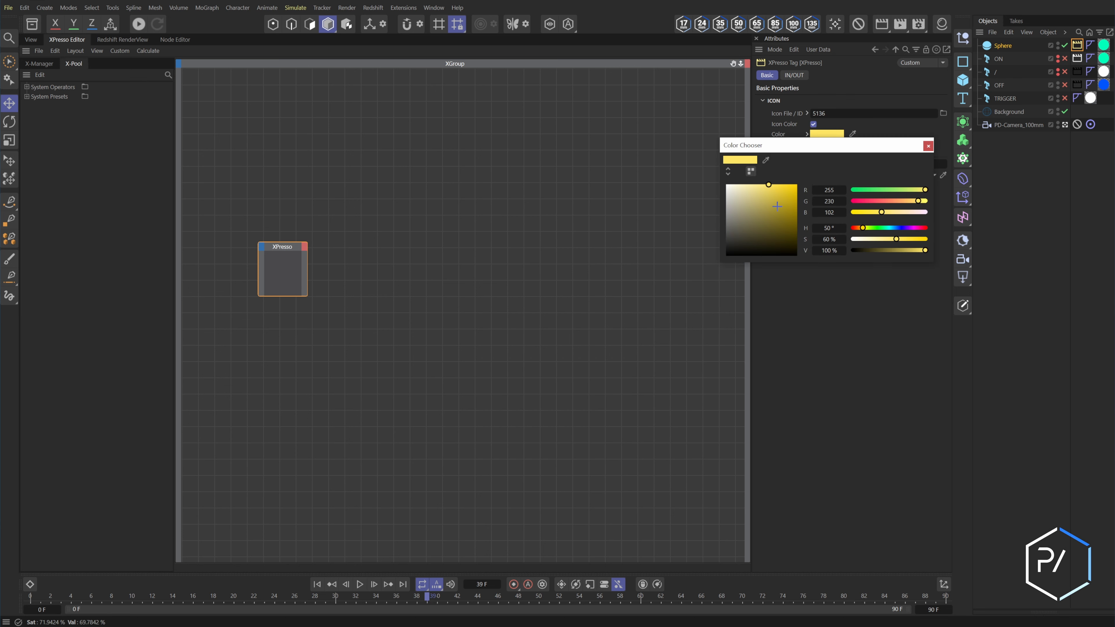
pyautogui.moveTo(777, 206); pyautogui.dragTo(725, 182)
pyautogui.click(1076, 46)
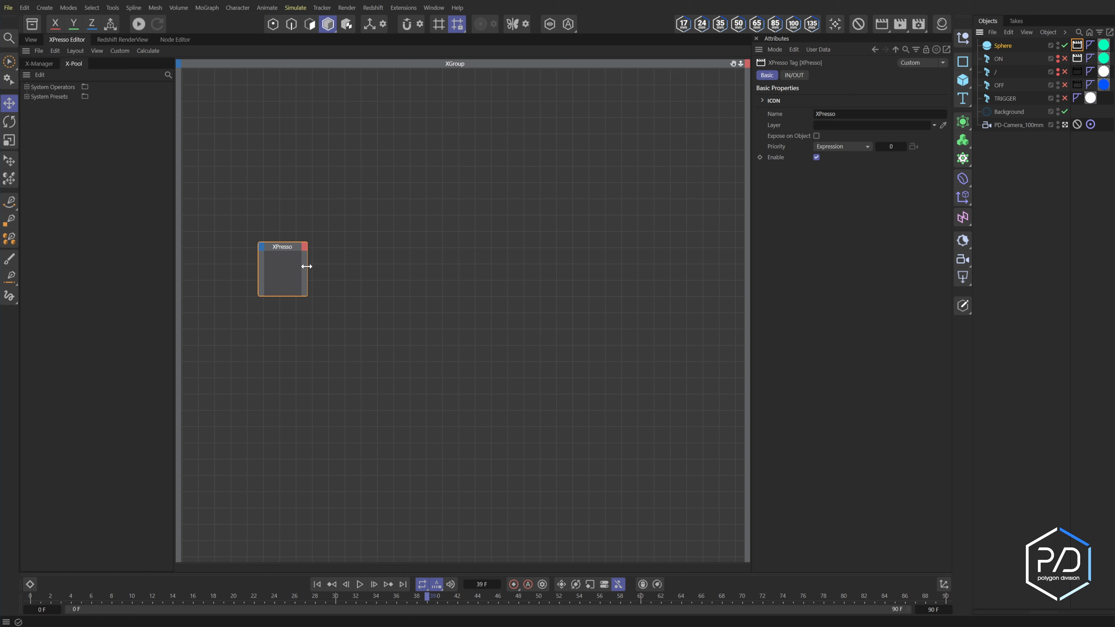
pyautogui.click(804, 76)
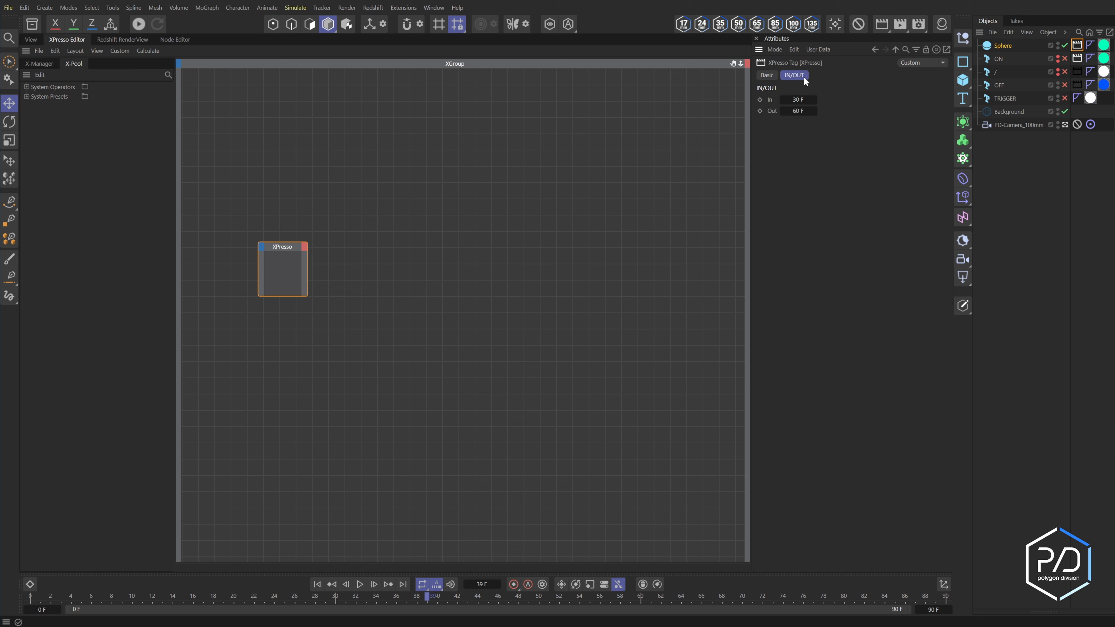
# Step: Add In and Out as output ports on the XPresso node and place a Time node just above it
pyautogui.moveTo(770, 99); pyautogui.dragTo(305, 253)
pyautogui.moveTo(384, 188); pyautogui.dragTo(305, 248)
pyautogui.rightClick(317, 178)
pyautogui.moveTo(354, 202)
pyautogui.moveTo(395, 202)
pyautogui.moveTo(469, 204)
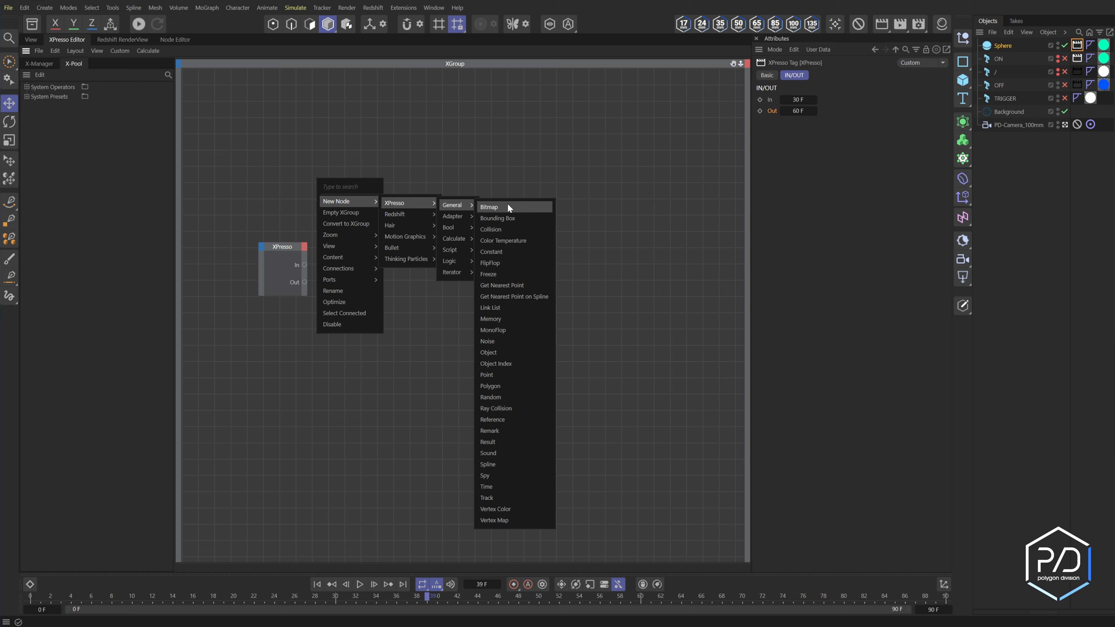
pyautogui.click(492, 487)
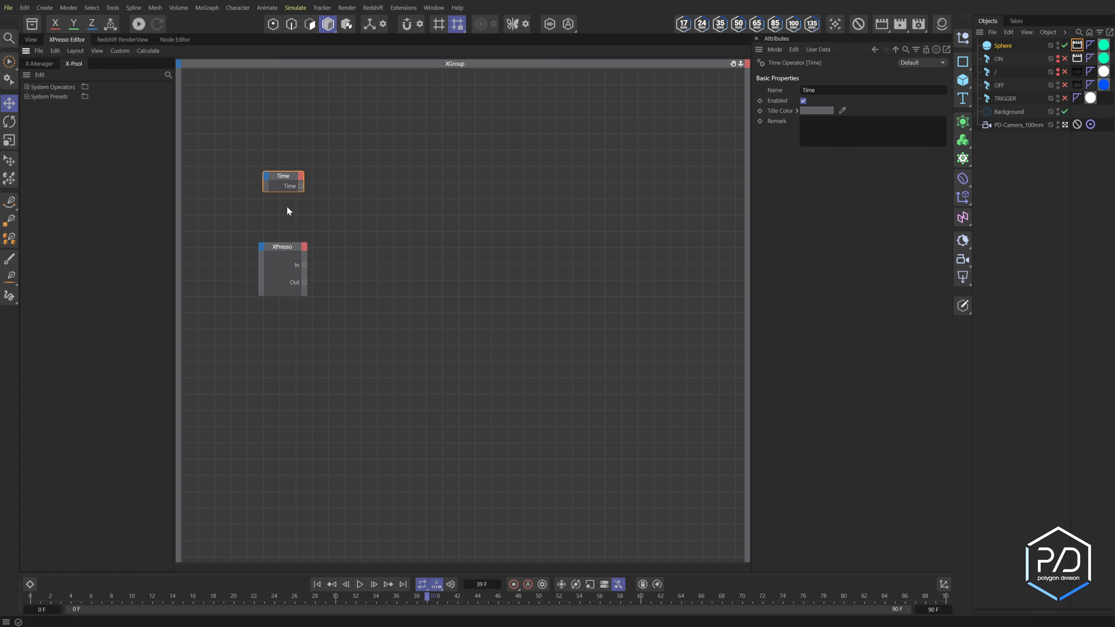
pyautogui.moveTo(284, 176); pyautogui.dragTo(282, 197)
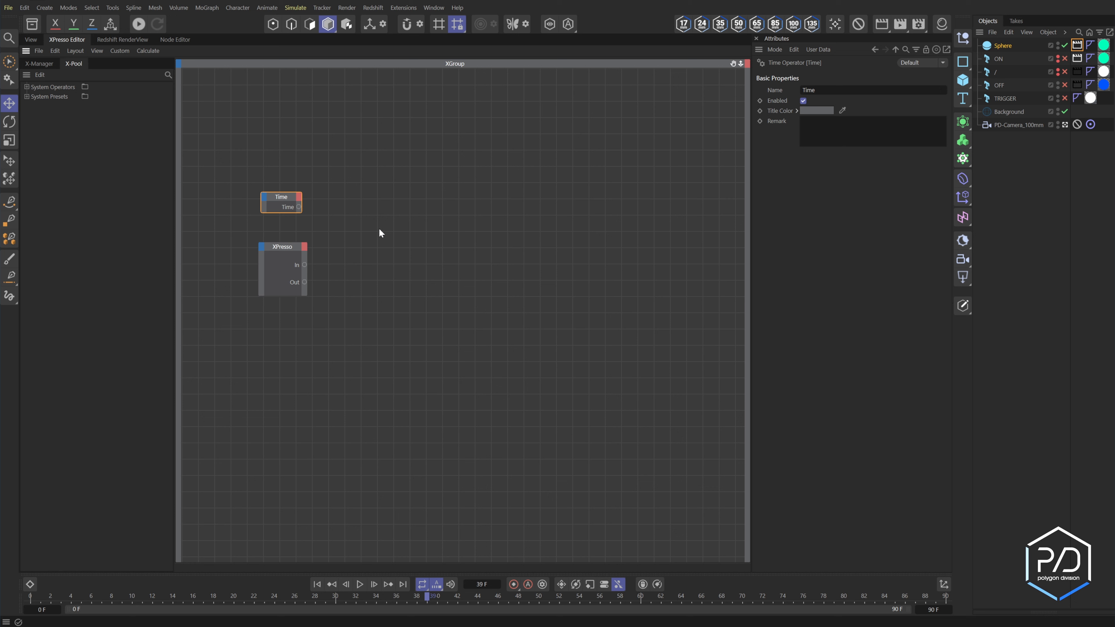
# Step: Add a Compare node from the Logic group and place it beside the XPresso node, level with its ports
pyautogui.rightClick(432, 261)
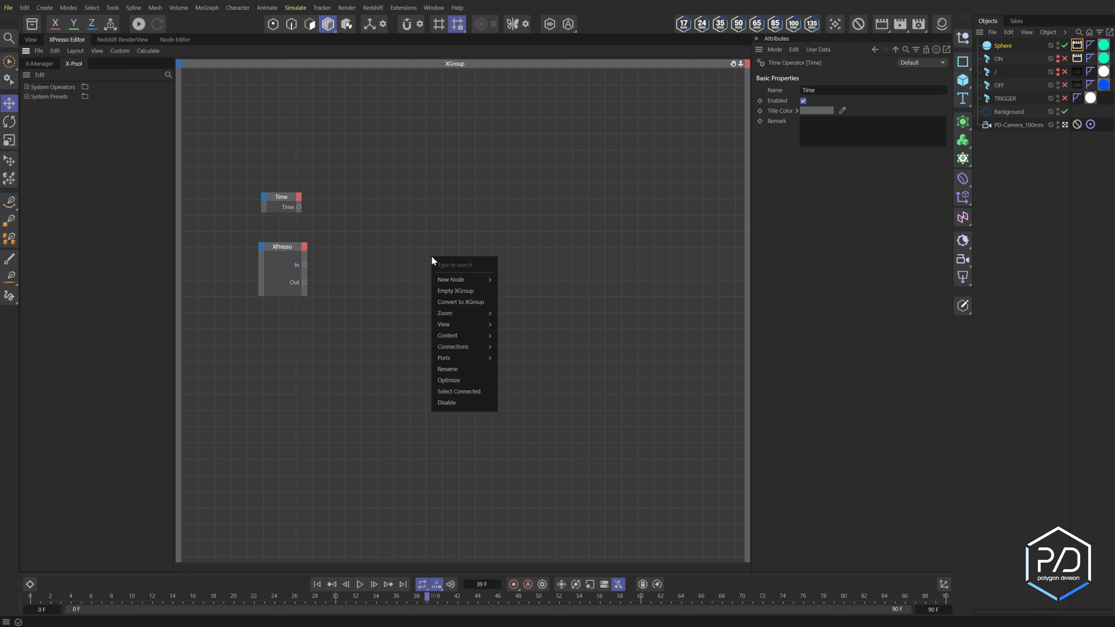
pyautogui.moveTo(570, 342)
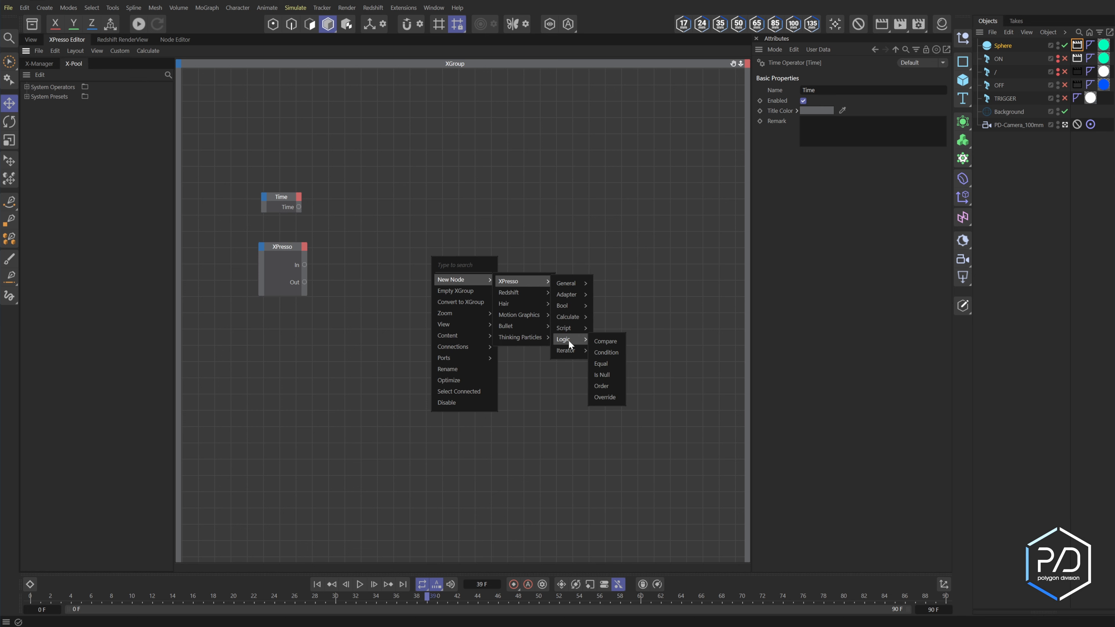
pyautogui.click(605, 342)
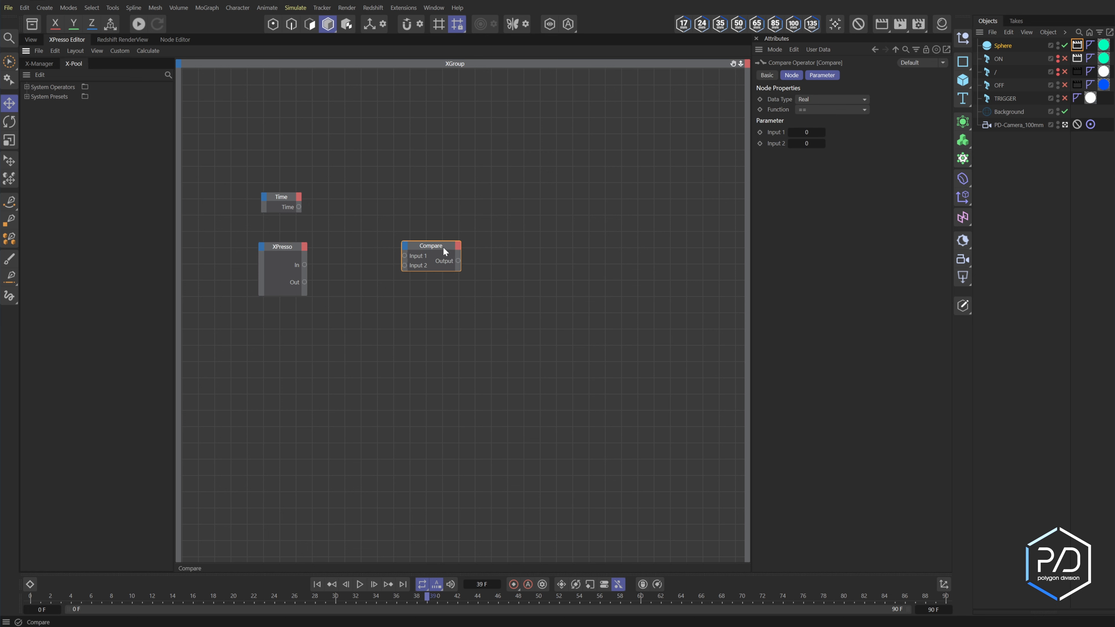
pyautogui.moveTo(444, 247); pyautogui.dragTo(421, 259)
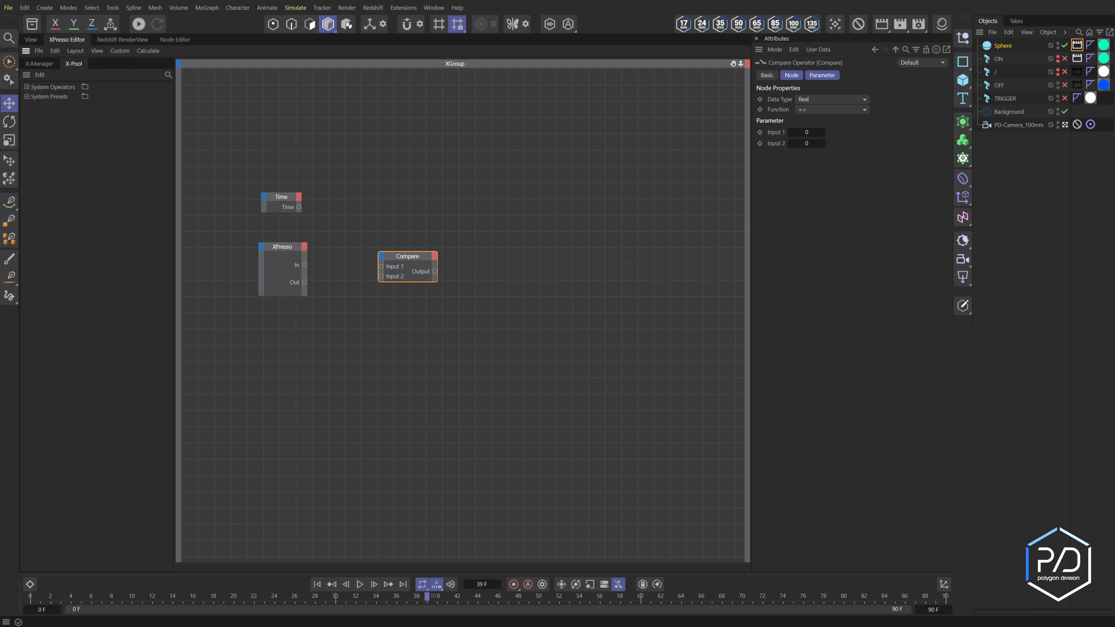
# Step: Switch to Notepad and examine the if/else explanation of the Compare node, including its condition and both outputs
pyautogui.hotkey('alt', 'Tab')
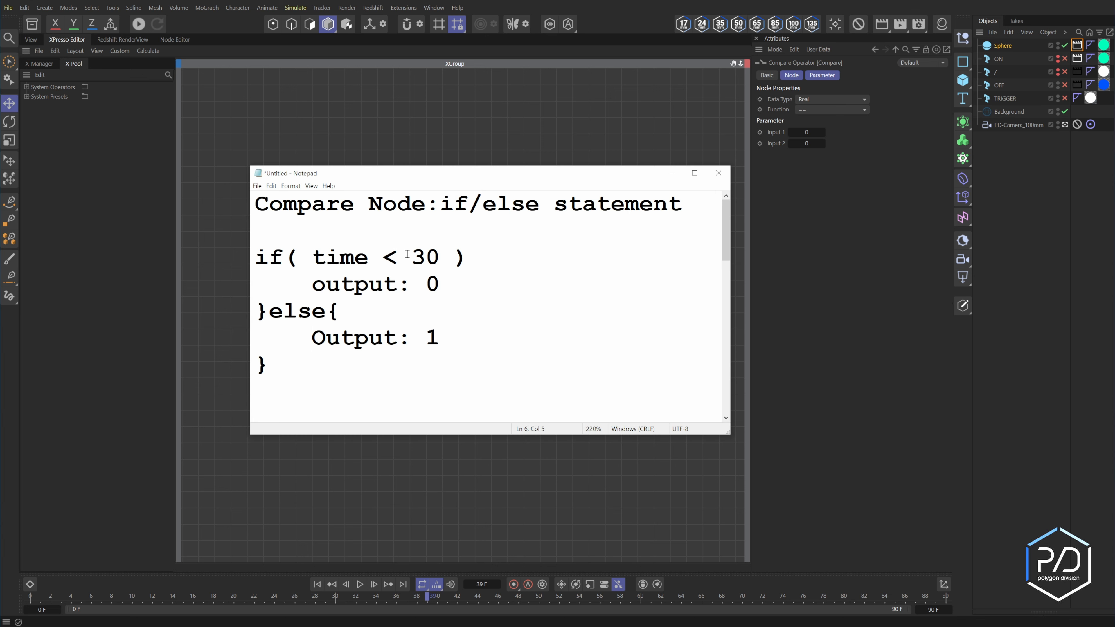
pyautogui.moveTo(428, 206); pyautogui.dragTo(240, 210)
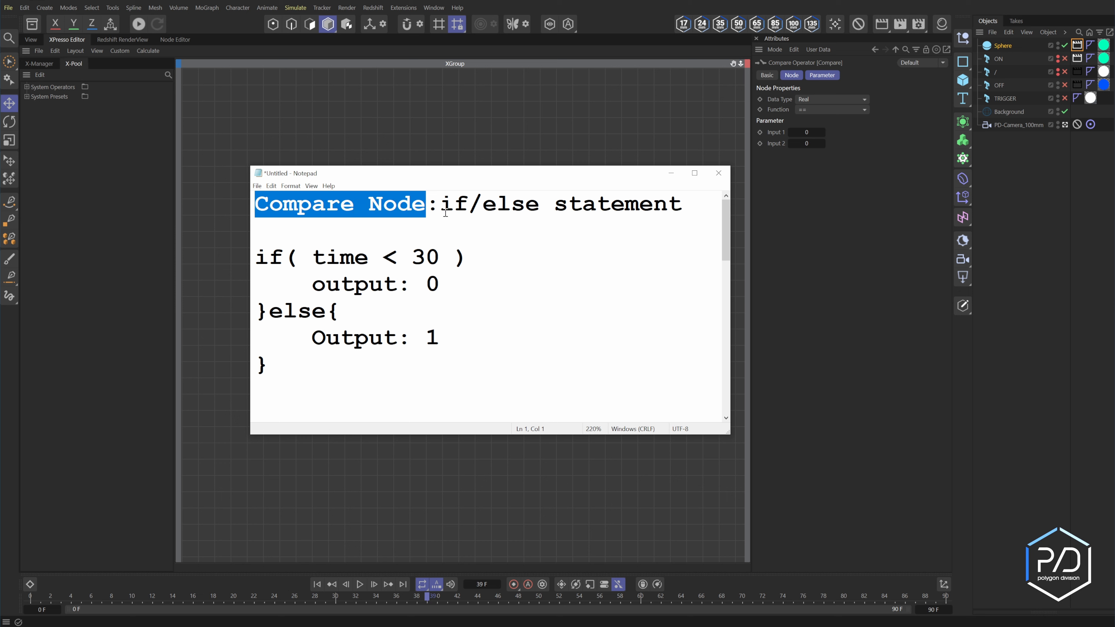
pyautogui.moveTo(445, 206); pyautogui.dragTo(683, 206)
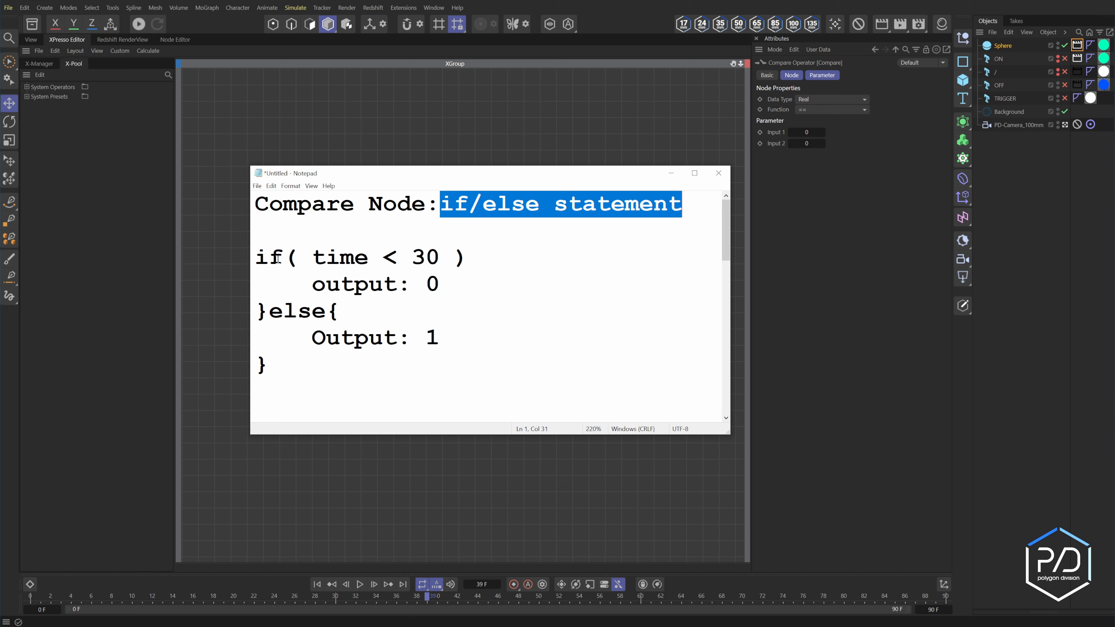
pyautogui.moveTo(283, 258); pyautogui.dragTo(412, 258)
pyautogui.click(397, 258)
pyautogui.moveTo(381, 175); pyautogui.dragTo(439, 289)
pyautogui.click(394, 353)
pyautogui.moveTo(320, 399); pyautogui.dragTo(452, 401)
pyautogui.click(453, 401)
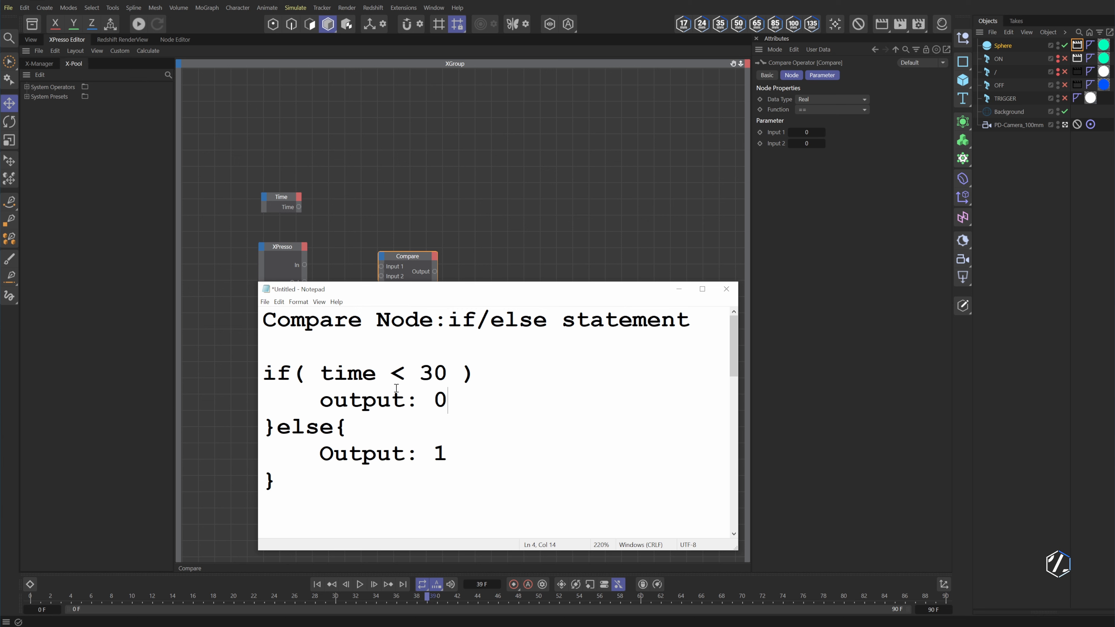
pyautogui.moveTo(451, 453); pyautogui.dragTo(435, 456)
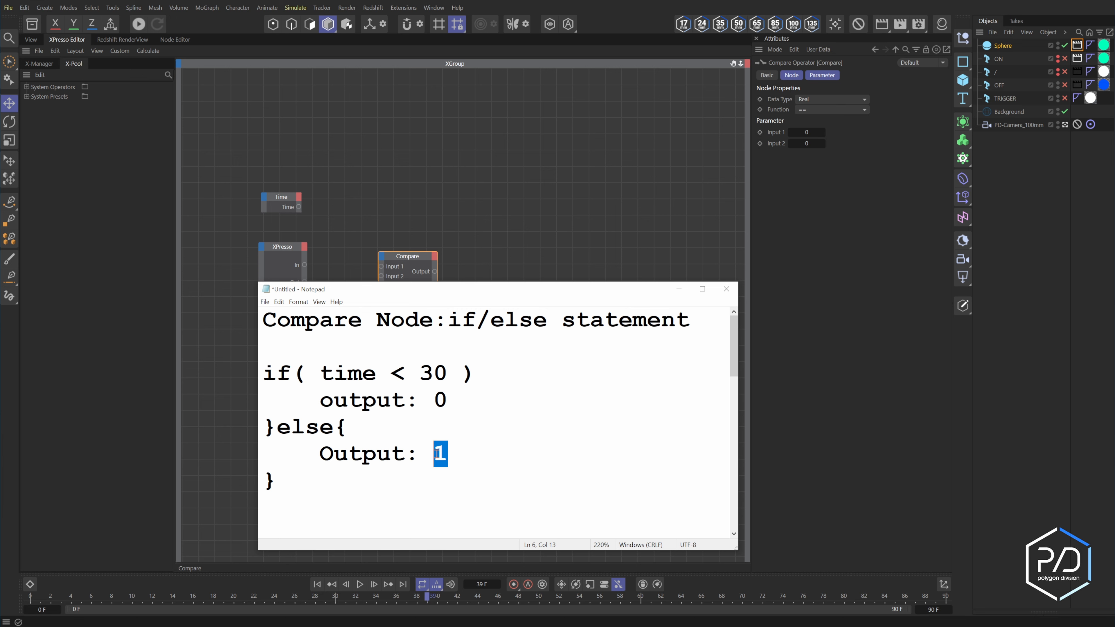
pyautogui.moveTo(482, 293); pyautogui.dragTo(1114, 309)
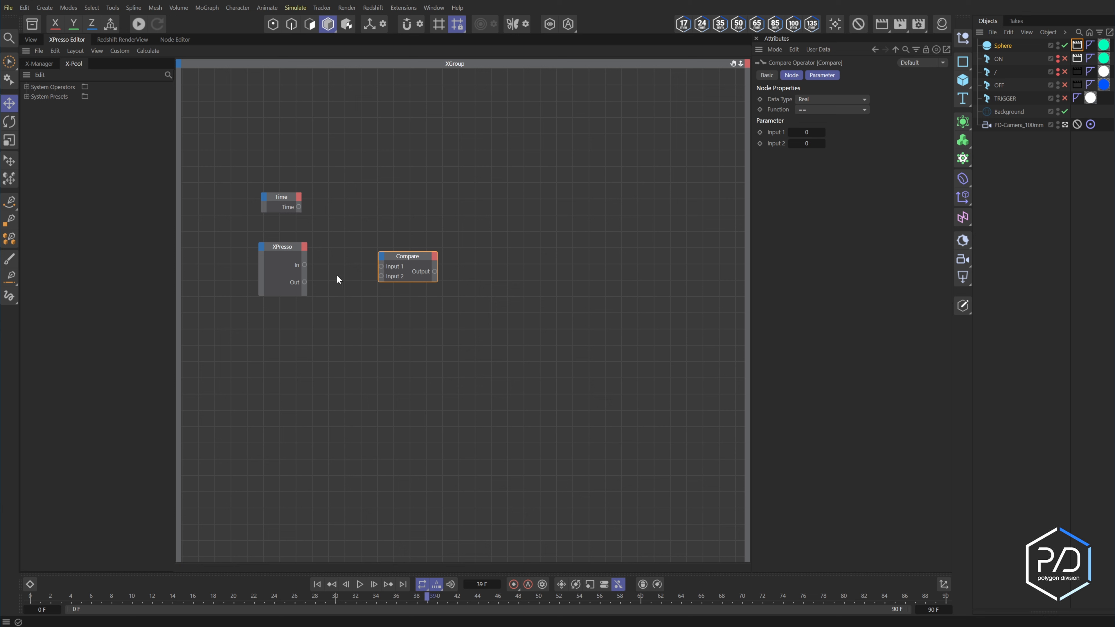
# Step: Connect Time to the Compare node's Input 1 and In to Input 2, with data type Time and function <
pyautogui.moveTo(300, 207); pyautogui.dragTo(382, 266)
pyautogui.moveTo(306, 265); pyautogui.dragTo(381, 276)
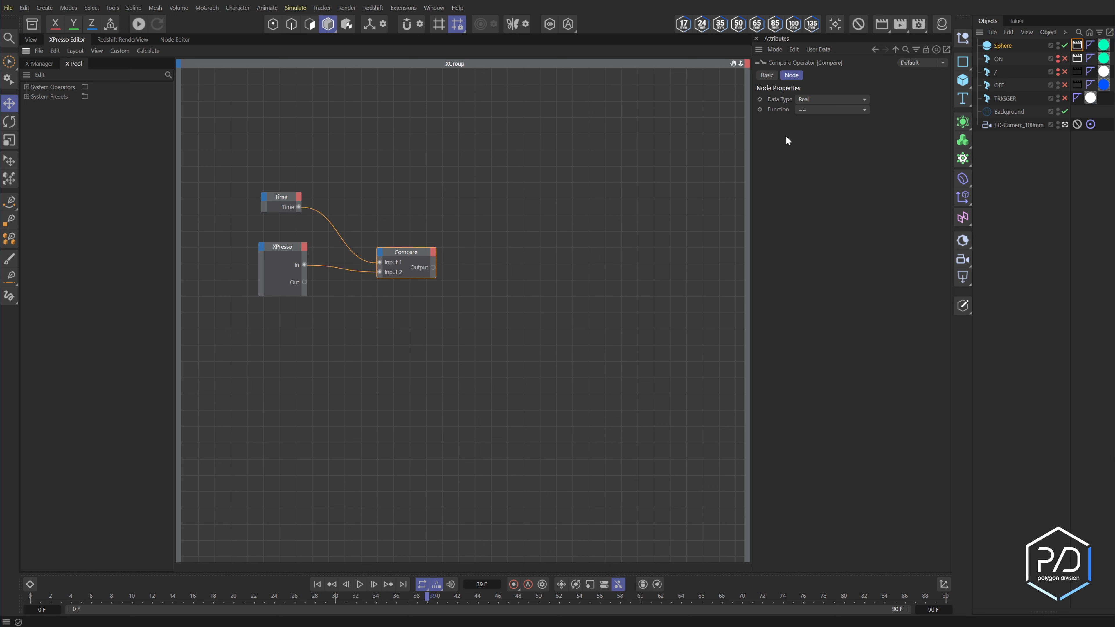
pyautogui.click(815, 99)
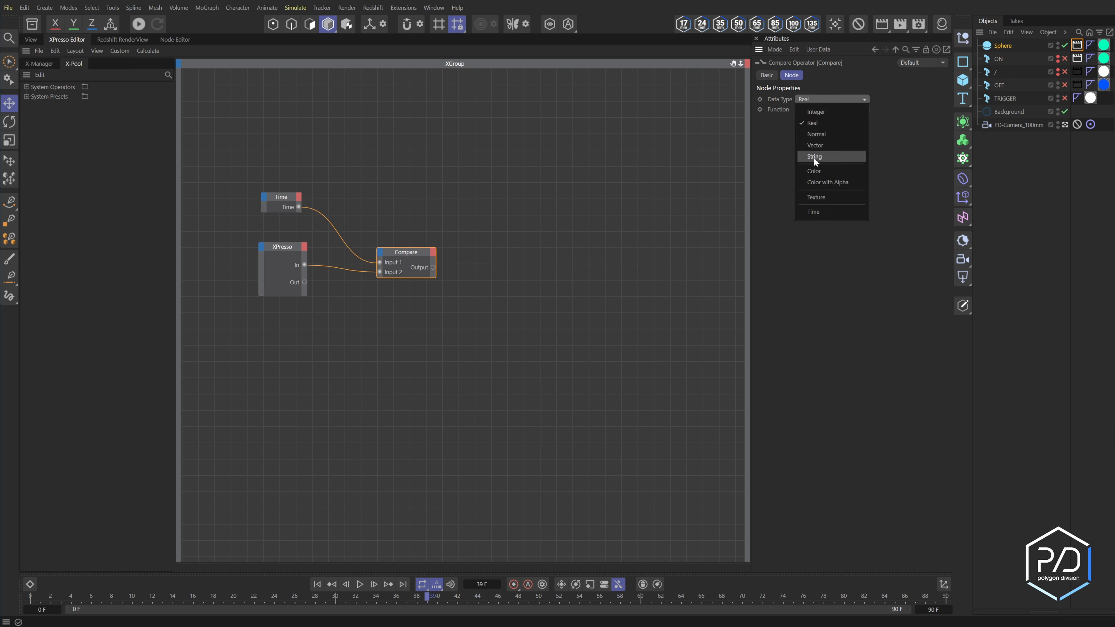
pyautogui.click(816, 213)
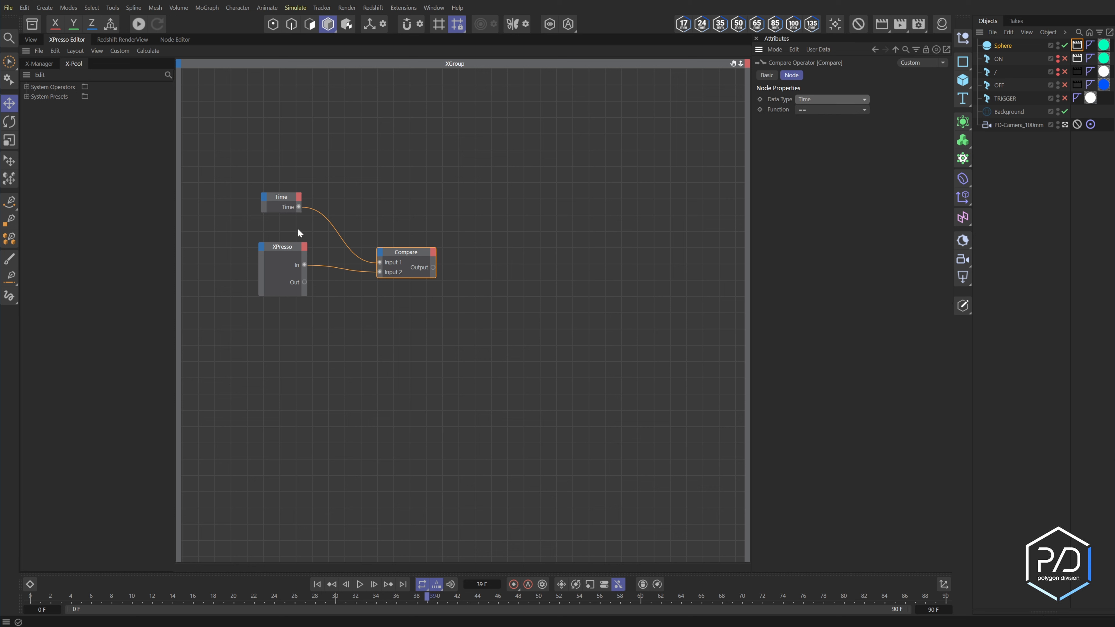
pyautogui.click(816, 110)
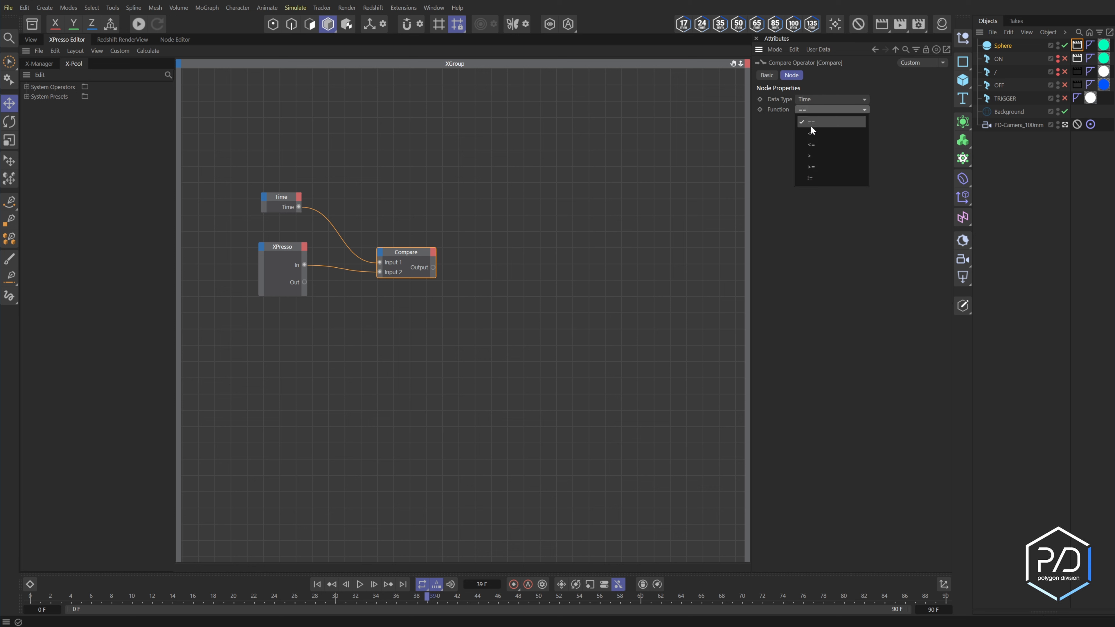
pyautogui.click(811, 134)
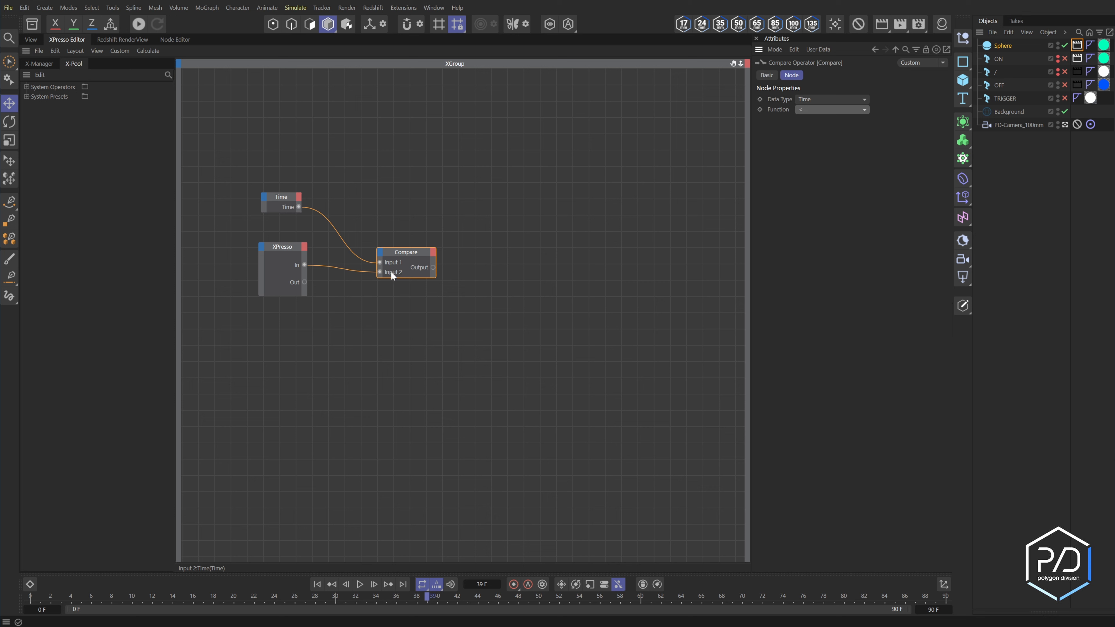
# Step: Duplicate the Compare node below the original and connect Time to its Input 1 and Out to its Input 2
pyautogui.moveTo(401, 253); pyautogui.dragTo(402, 277)
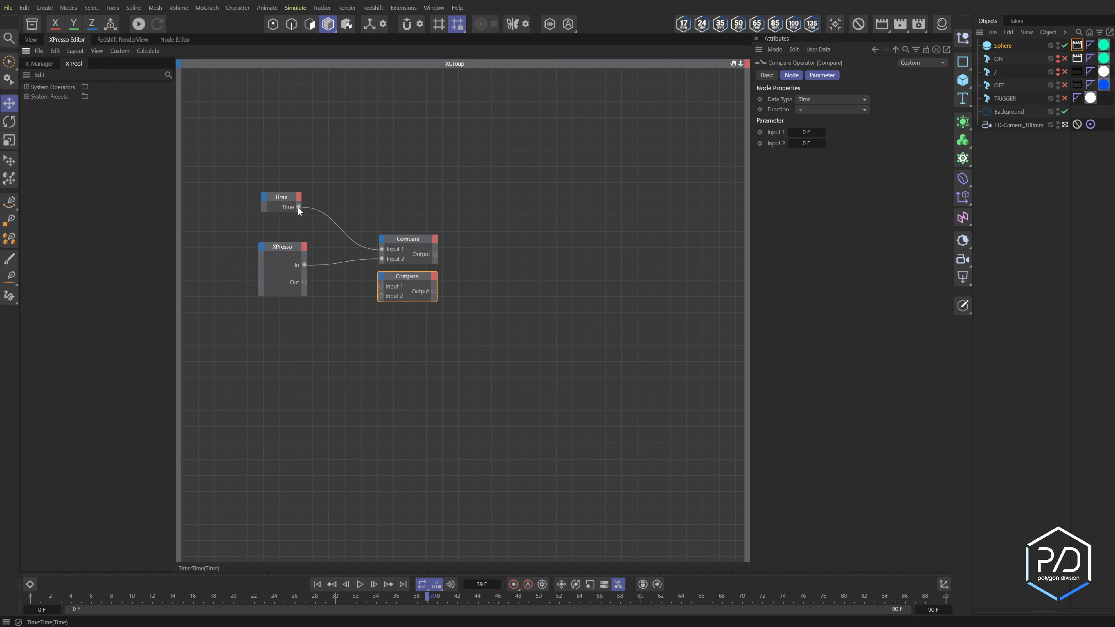
pyautogui.moveTo(299, 206); pyautogui.dragTo(381, 286)
pyautogui.moveTo(304, 282); pyautogui.dragTo(381, 296)
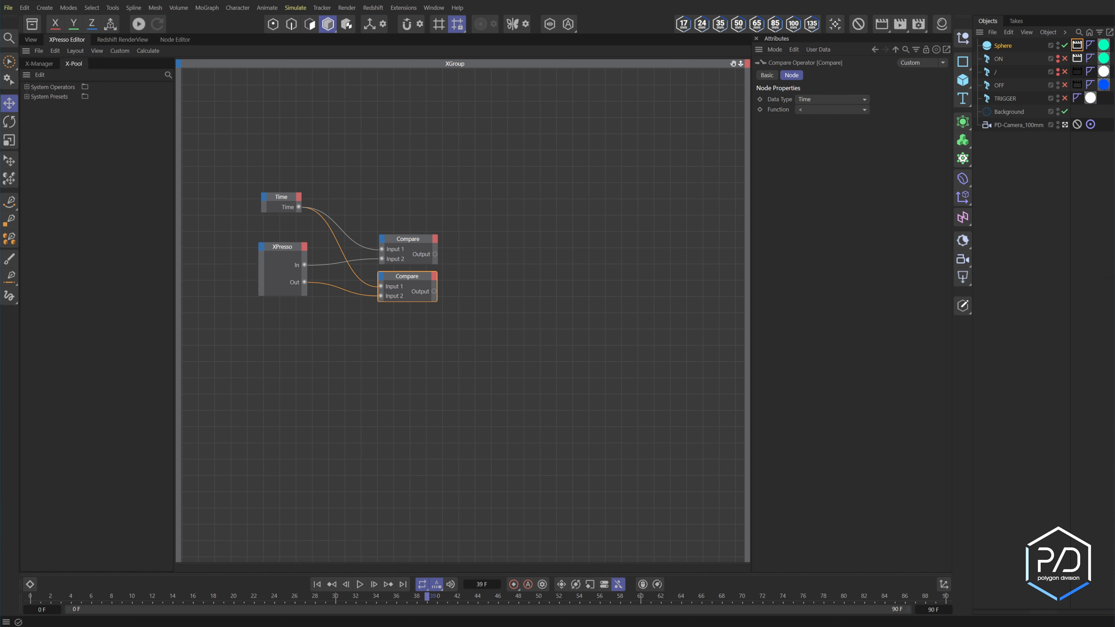
# Step: Switch to Notepad, reread the time < 30 condition, and return to the XPresso graph
pyautogui.hotkey('alt', 'Tab')
pyautogui.moveTo(658, 279); pyautogui.dragTo(403, 195)
pyautogui.click(368, 274)
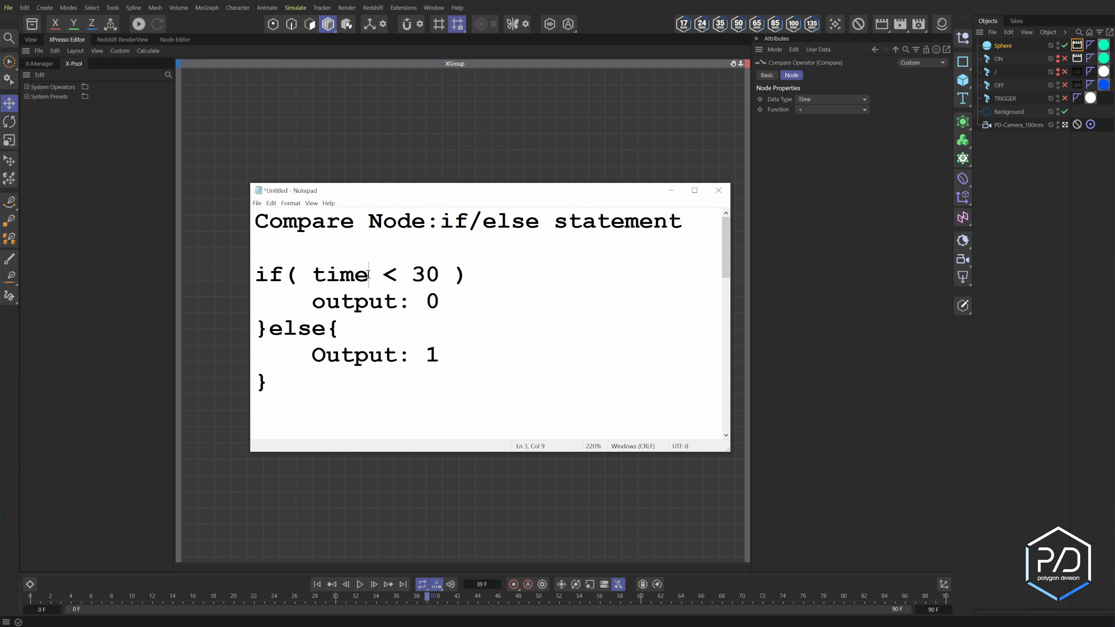
pyautogui.moveTo(368, 274); pyautogui.dragTo(312, 274)
pyautogui.moveTo(382, 277); pyautogui.dragTo(437, 276)
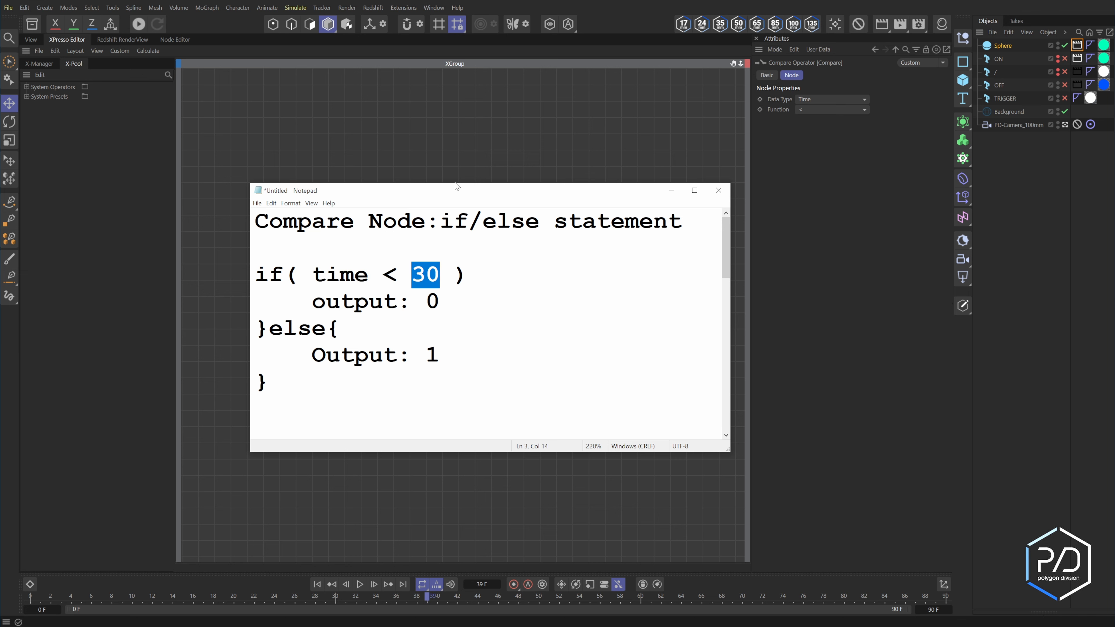
pyautogui.hotkey('alt', 'Tab')
pyautogui.click(451, 298)
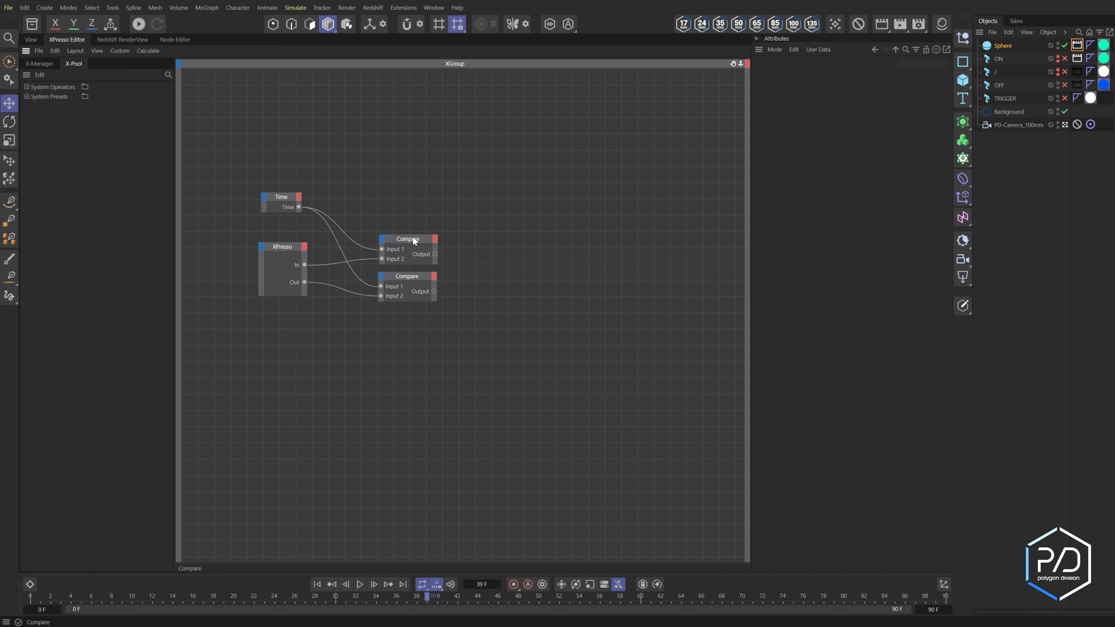
# Step: Set the lower Compare node's function to >, keeping the node just below the first one
pyautogui.moveTo(418, 277); pyautogui.dragTo(419, 280)
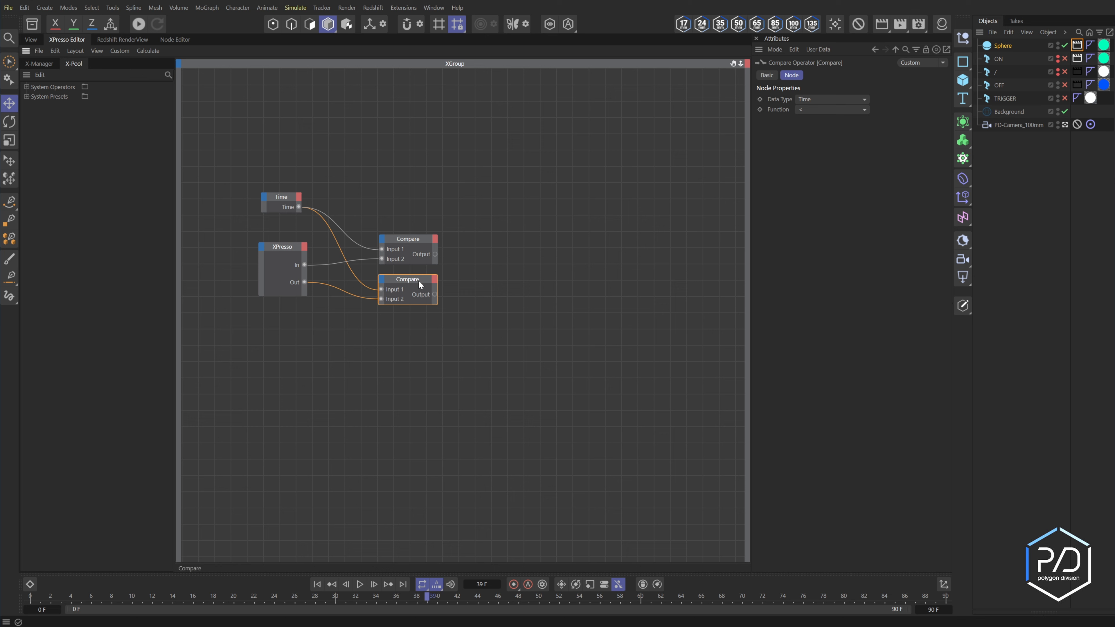
pyautogui.click(845, 110)
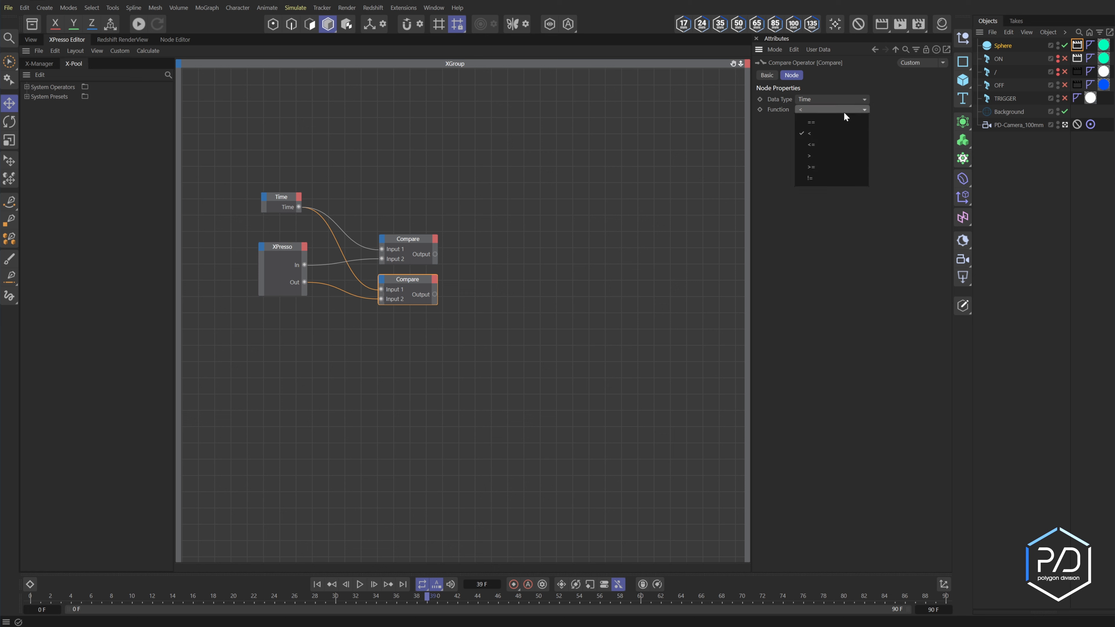
pyautogui.click(829, 157)
# Step: Add a Math node with the Add function beside the Compare nodes and connect both Compare outputs to its inputs
pyautogui.rightClick(481, 282)
pyautogui.moveTo(503, 307)
pyautogui.moveTo(595, 309)
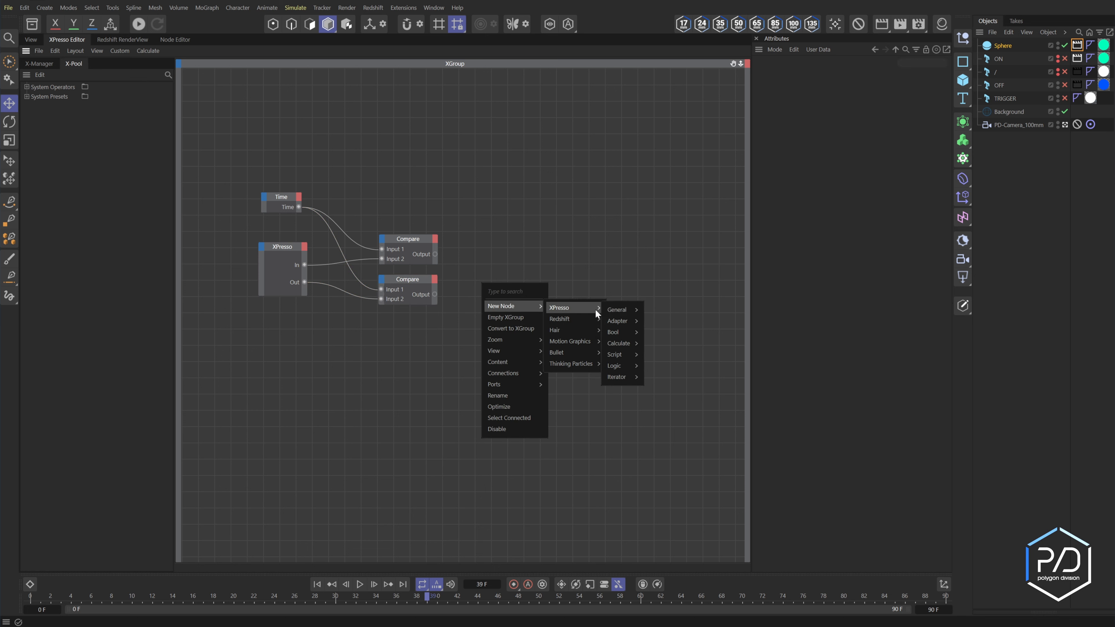
pyautogui.moveTo(616, 345)
pyautogui.click(652, 469)
pyautogui.moveTo(517, 286); pyautogui.dragTo(526, 254)
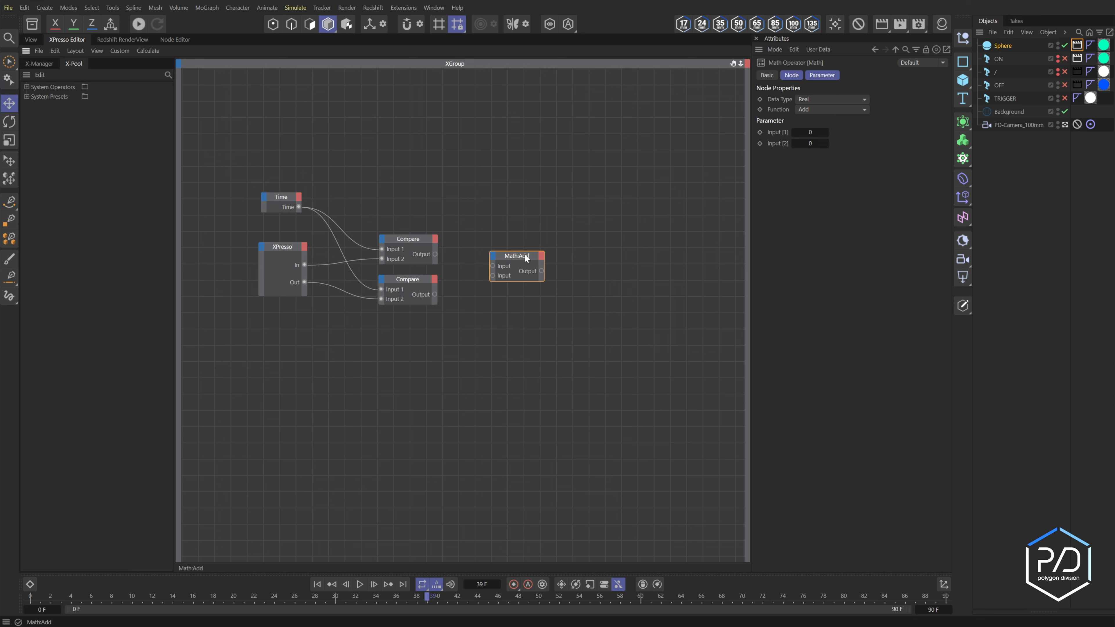
pyautogui.moveTo(435, 254); pyautogui.dragTo(434, 294)
# Step: Check both Compare functions against the tag's In and Out values and move the Math:Add node closer to the Compare nodes
pyautogui.click(407, 241)
pyautogui.click(411, 280)
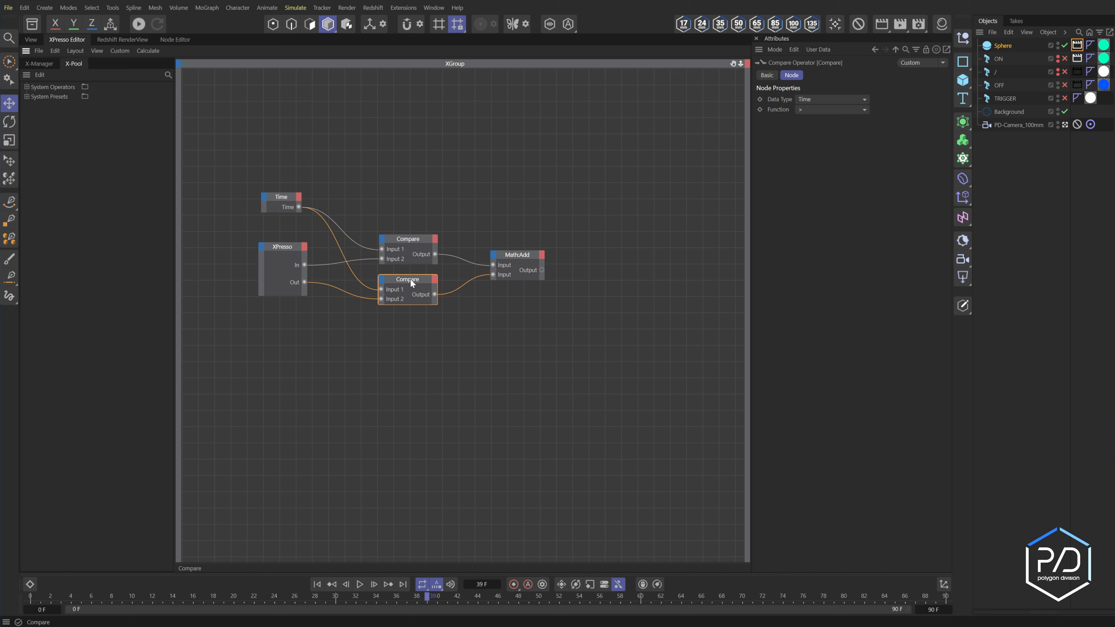
pyautogui.click(412, 238)
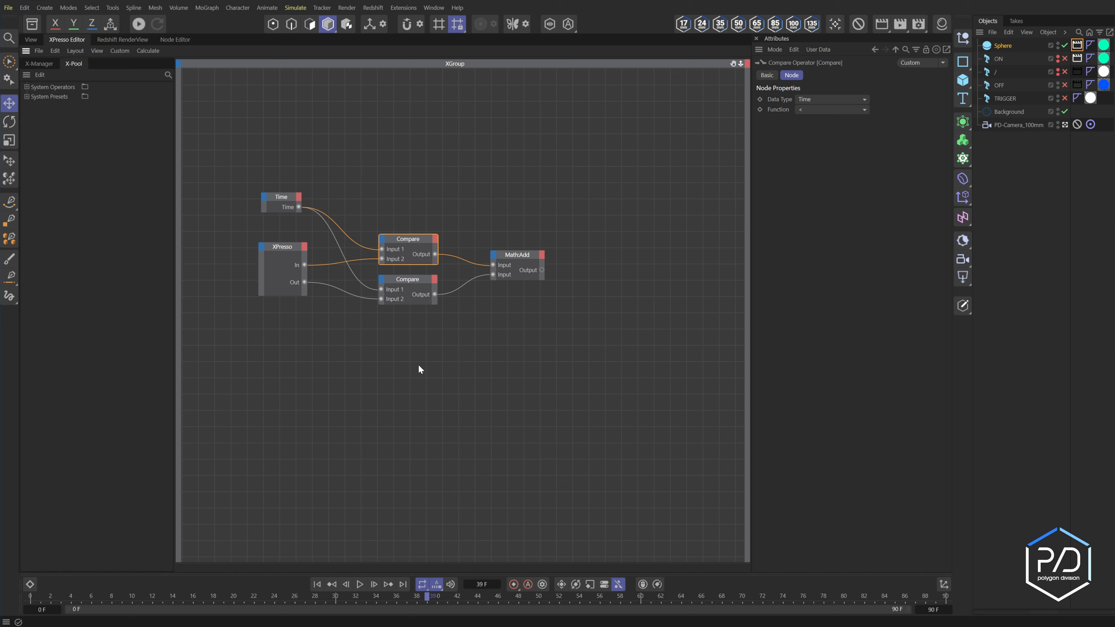
pyautogui.moveTo(420, 370); pyautogui.dragTo(405, 251)
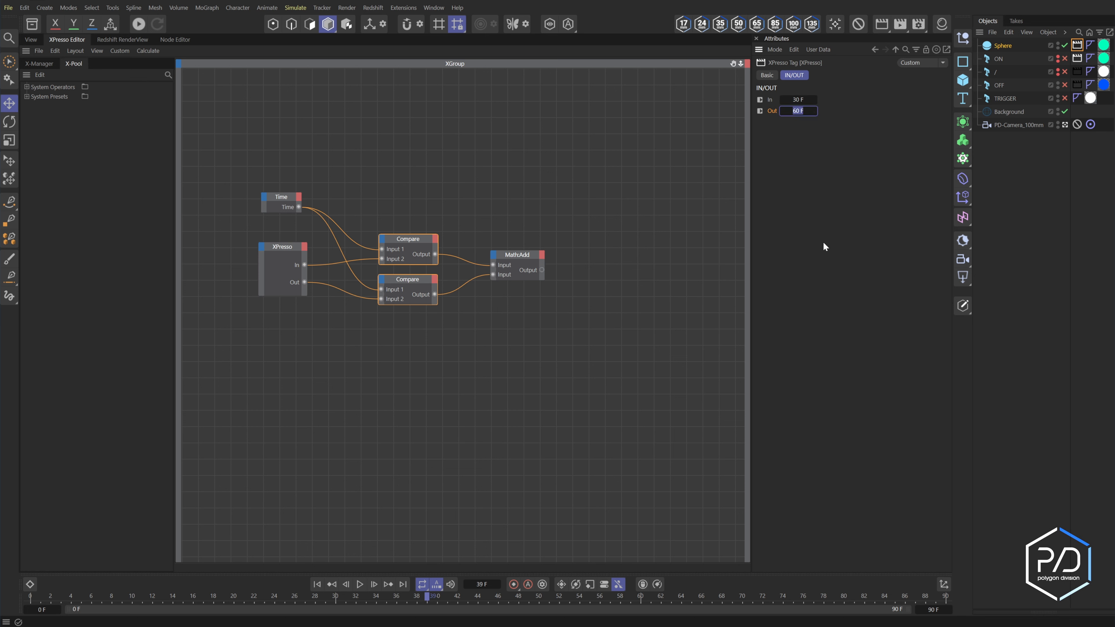
pyautogui.click(584, 275)
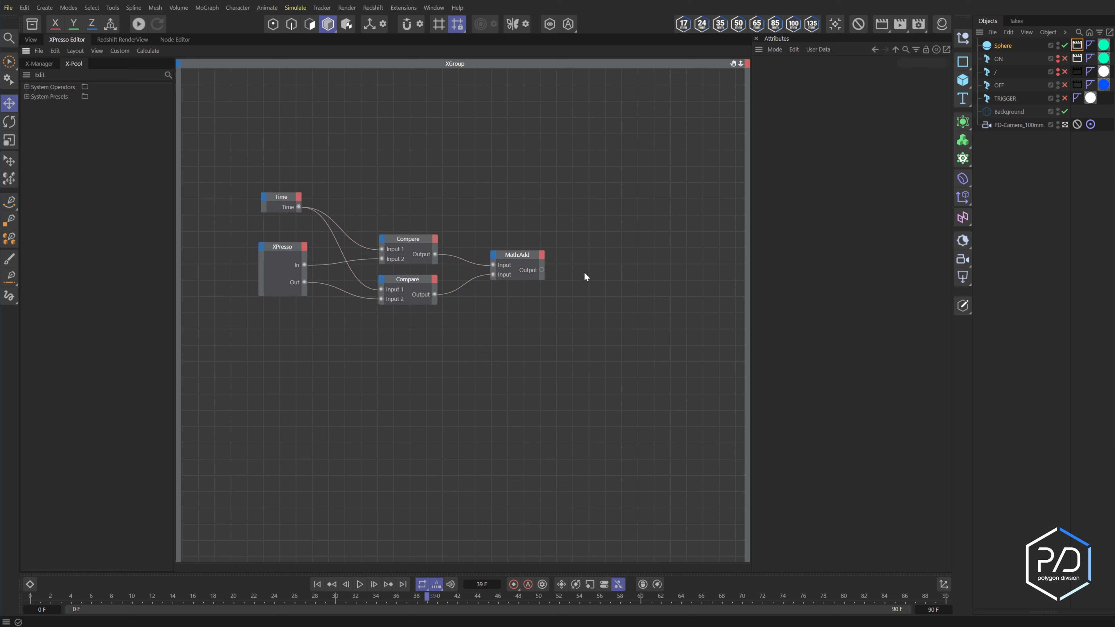
pyautogui.moveTo(521, 254); pyautogui.dragTo(506, 255)
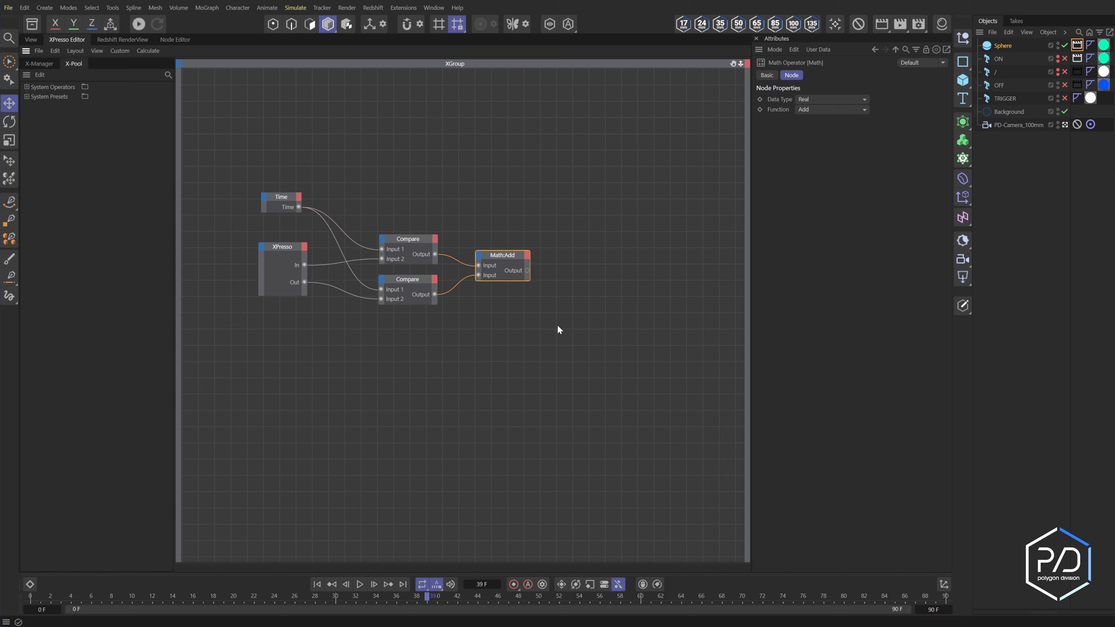
pyautogui.click(574, 299)
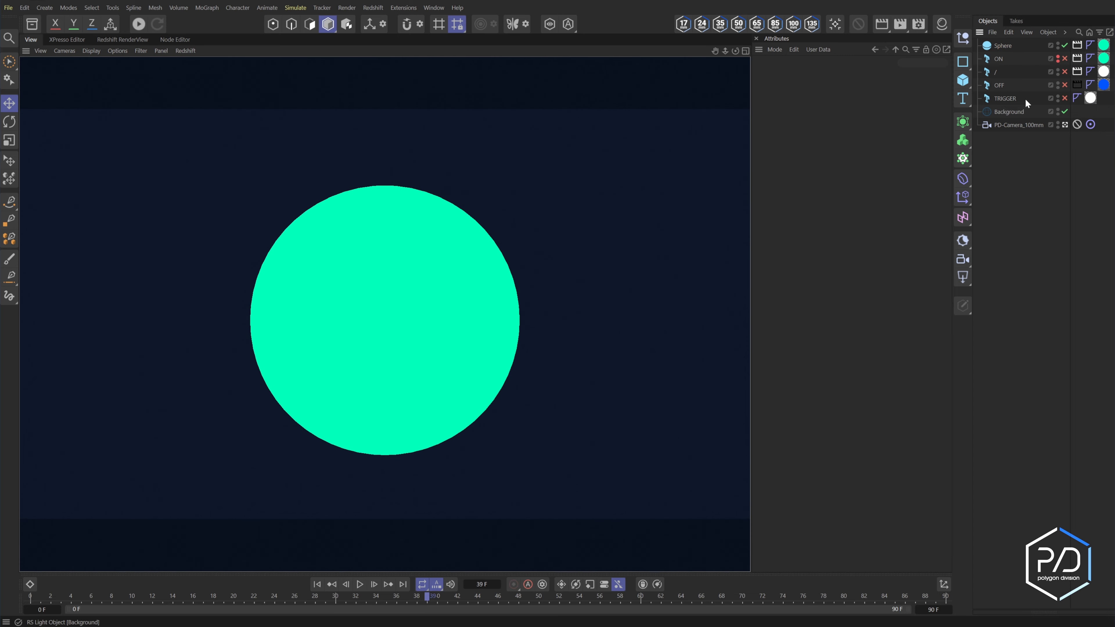
# Step: Show the Sphere's basic properties and try the On, Off and Default Viewport Visibility options, ending on Off
pyautogui.click(1003, 45)
pyautogui.click(768, 75)
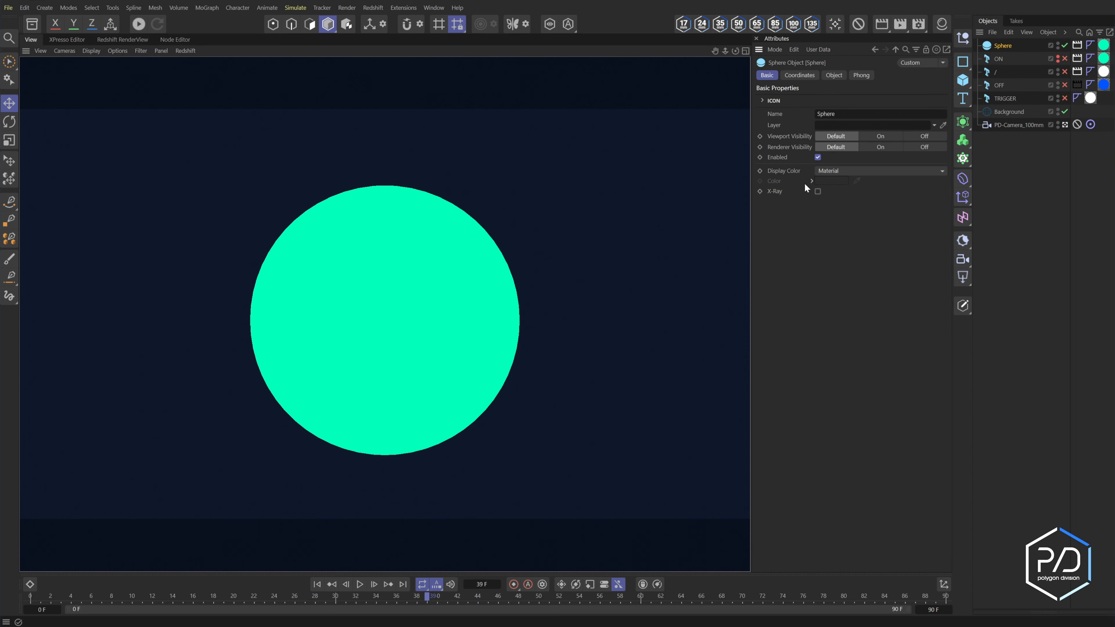
pyautogui.click(878, 135)
pyautogui.click(927, 134)
pyautogui.click(835, 137)
pyautogui.click(922, 137)
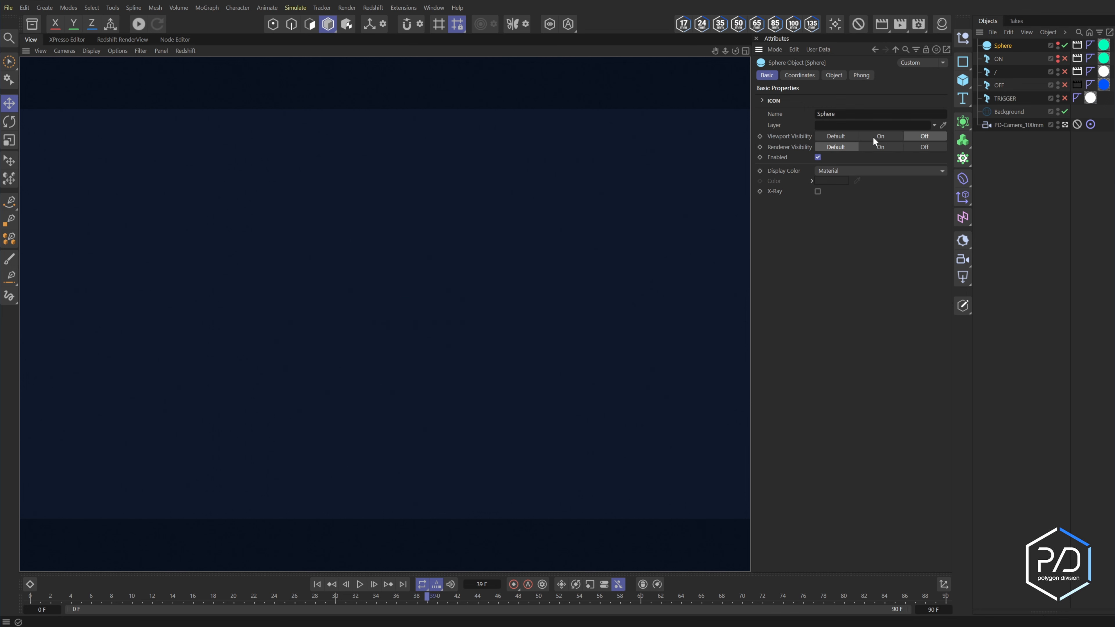
# Step: Try the Sphere's Viewport and Renderer Visibility options and return both to Default
pyautogui.click(872, 137)
pyautogui.click(846, 137)
pyautogui.click(875, 139)
pyautogui.click(845, 135)
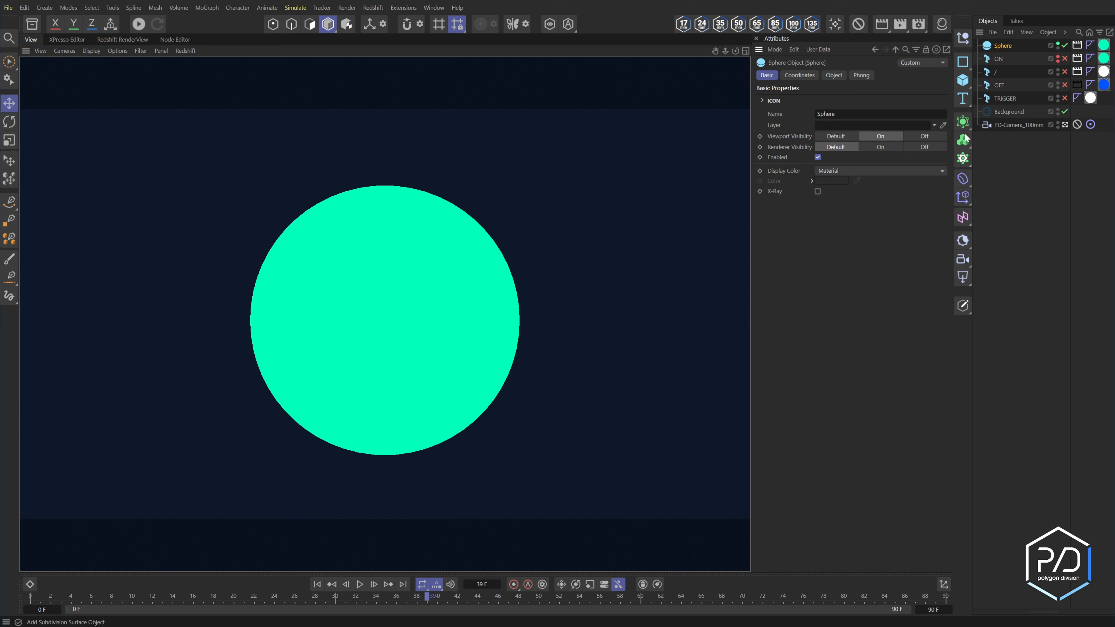
pyautogui.click(918, 136)
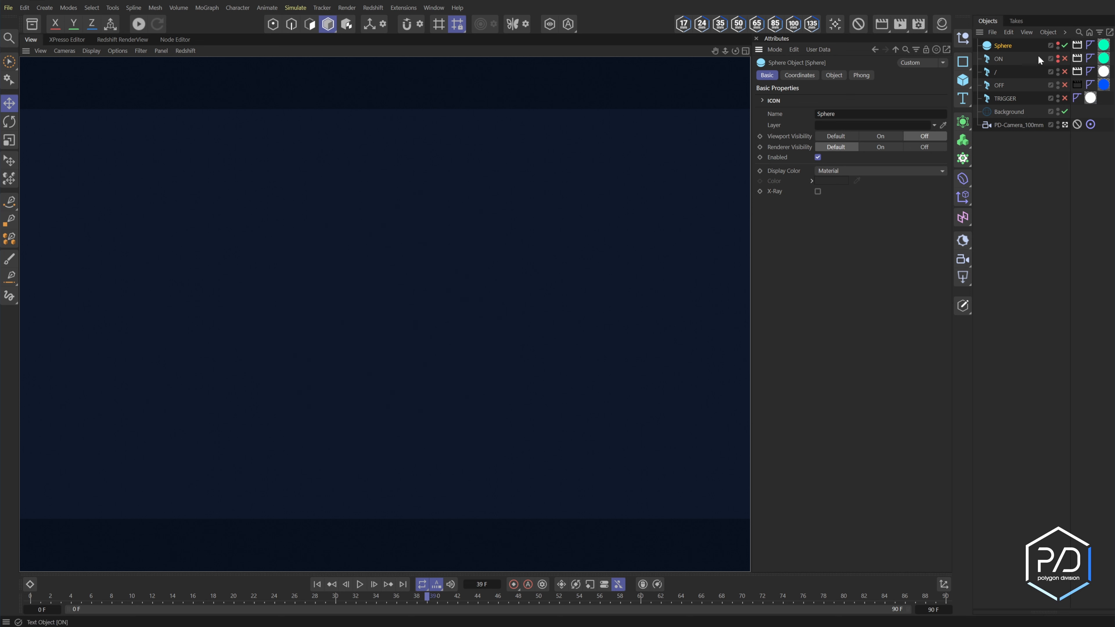
pyautogui.click(924, 147)
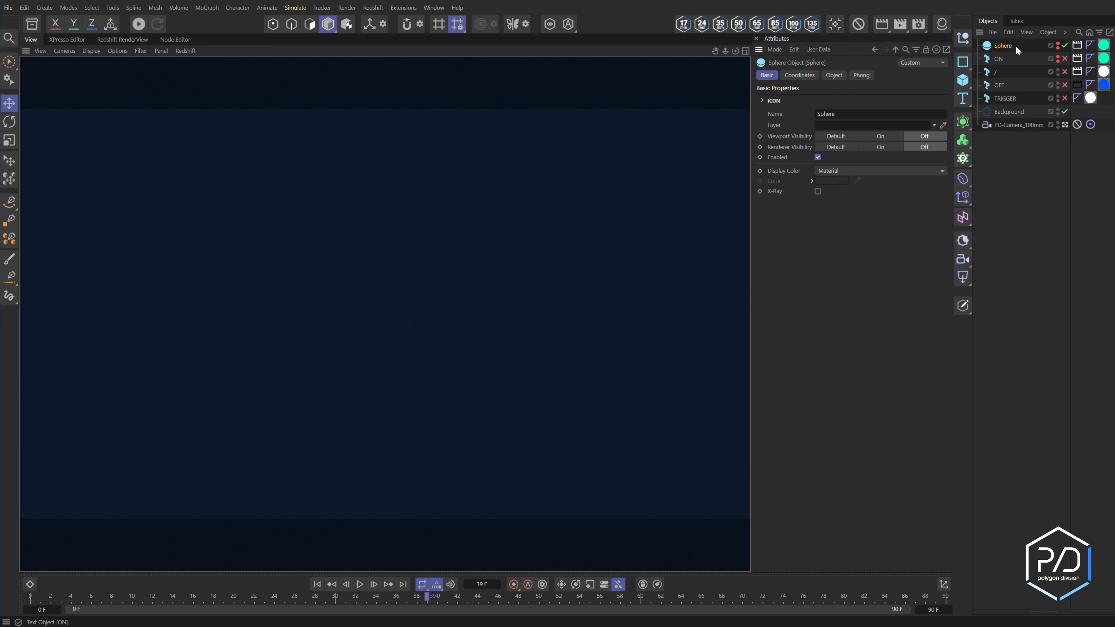
pyautogui.click(835, 136)
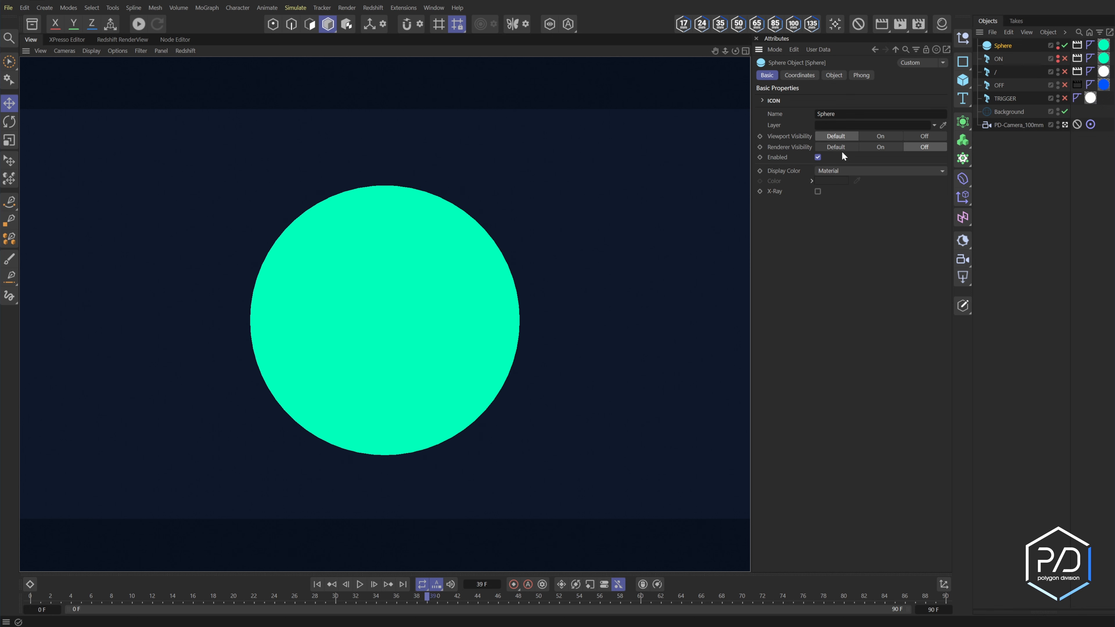
pyautogui.click(838, 148)
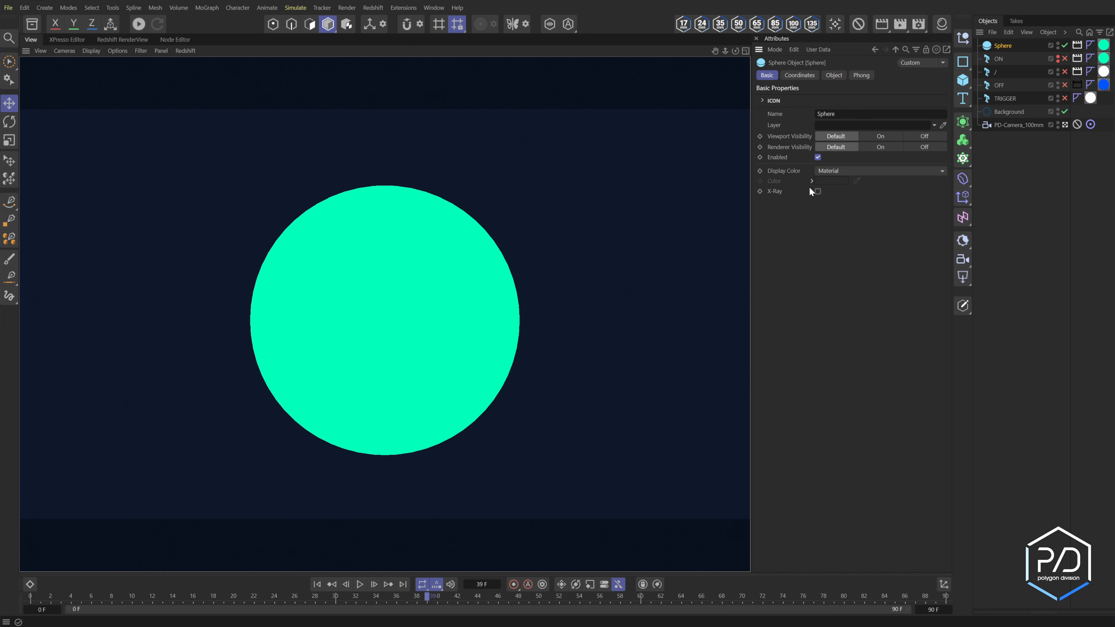
# Step: Add the Sphere as an XPresso node with Viewport Visibility and Renderer Visibility inputs and connect the Math:Add output to both
pyautogui.click(74, 40)
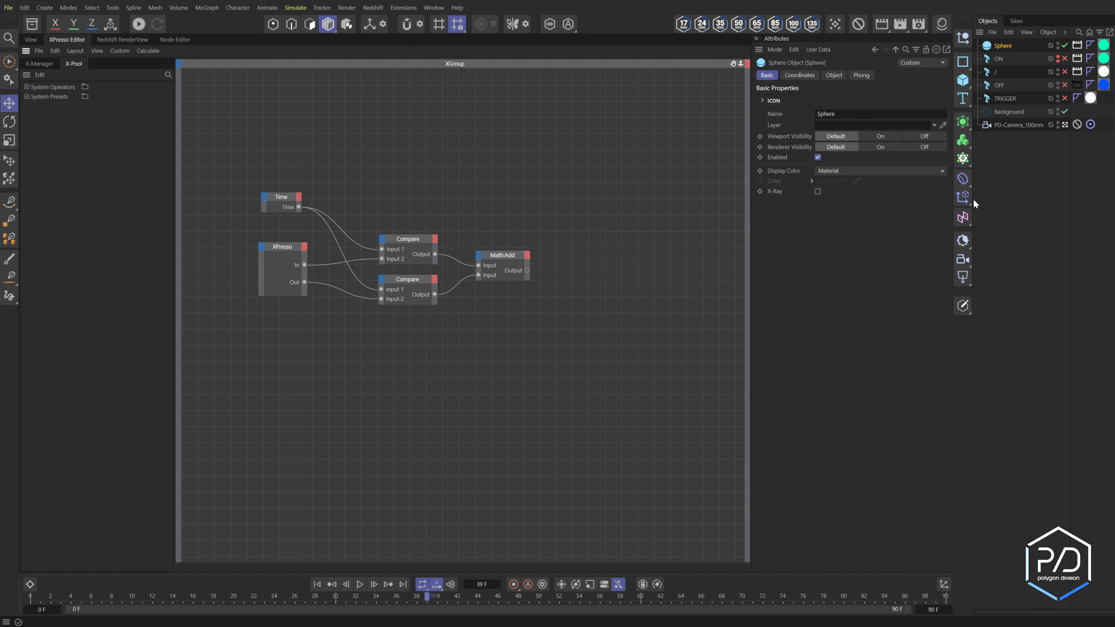
pyautogui.moveTo(1003, 46); pyautogui.dragTo(658, 285)
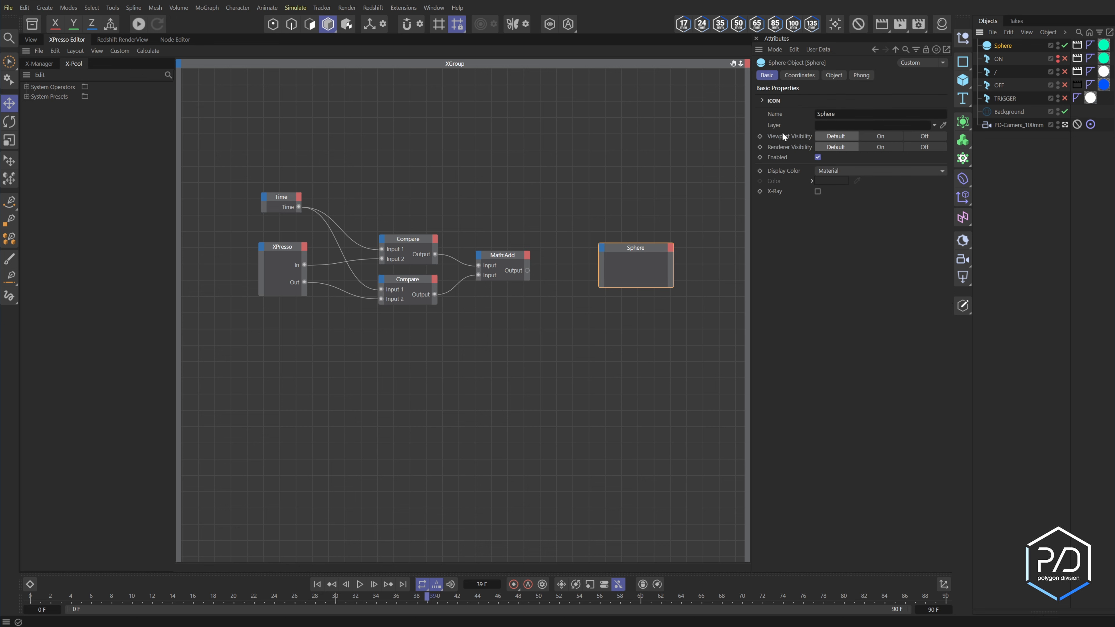
pyautogui.moveTo(780, 138); pyautogui.dragTo(605, 258)
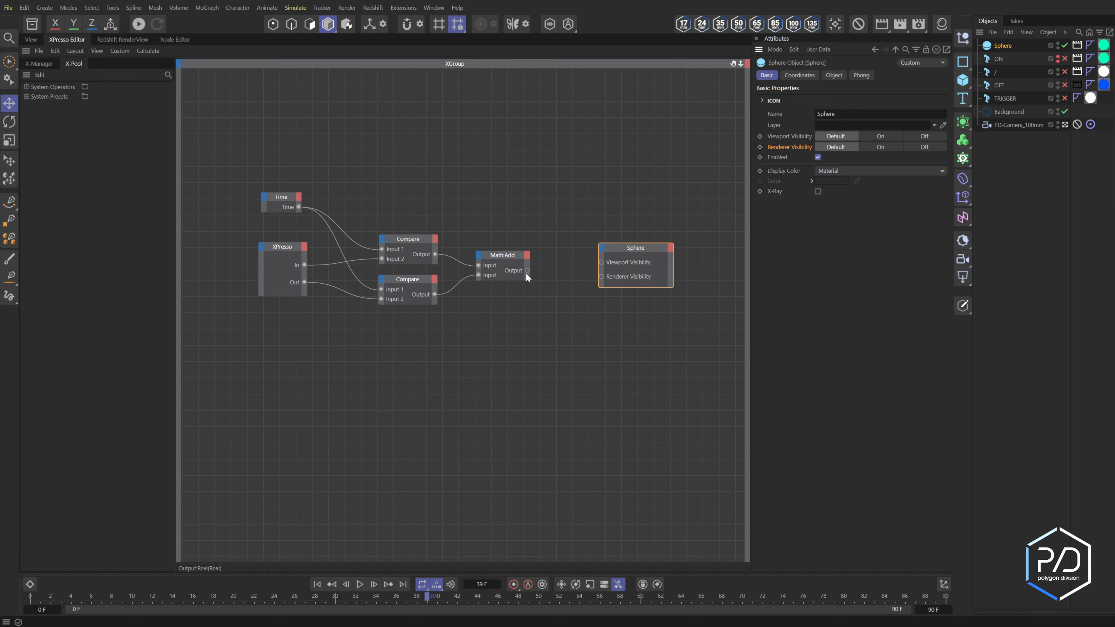
pyautogui.moveTo(529, 271); pyautogui.dragTo(602, 262)
# Step: Play the animation and scrub to frames 22 and 37 to check when the sphere is visible
pyautogui.click(35, 43)
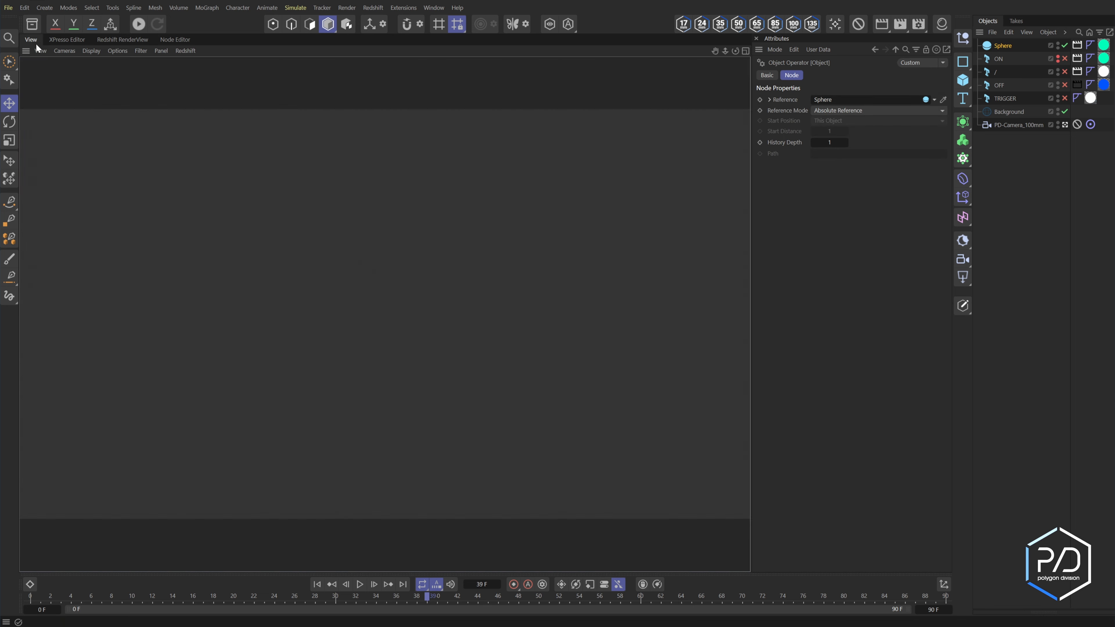
pyautogui.click(360, 585)
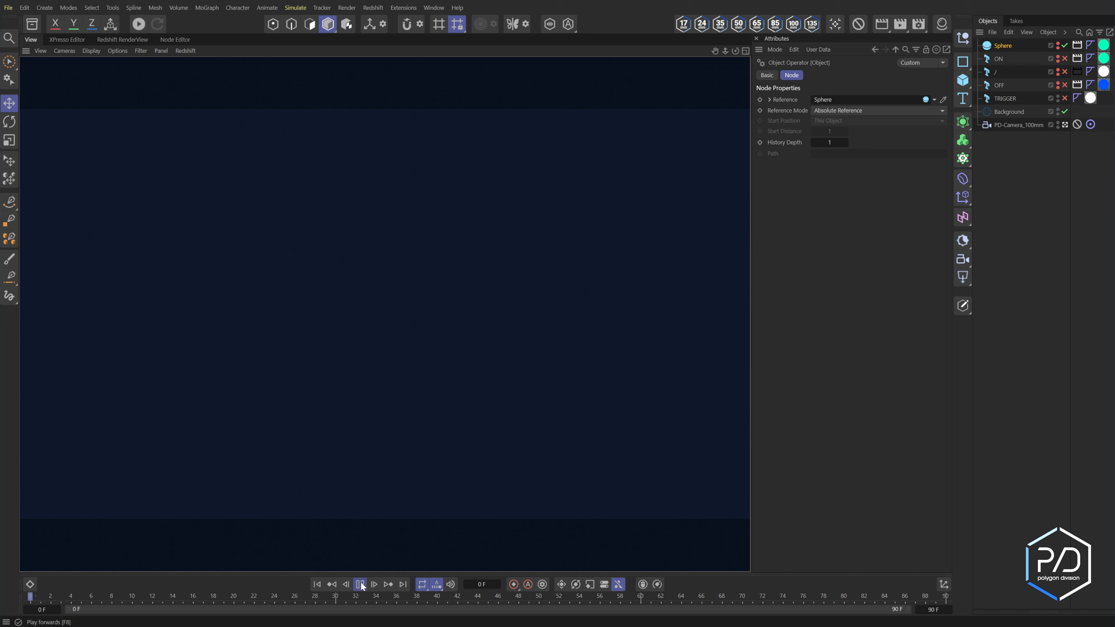
pyautogui.moveTo(621, 601); pyautogui.dragTo(253, 606)
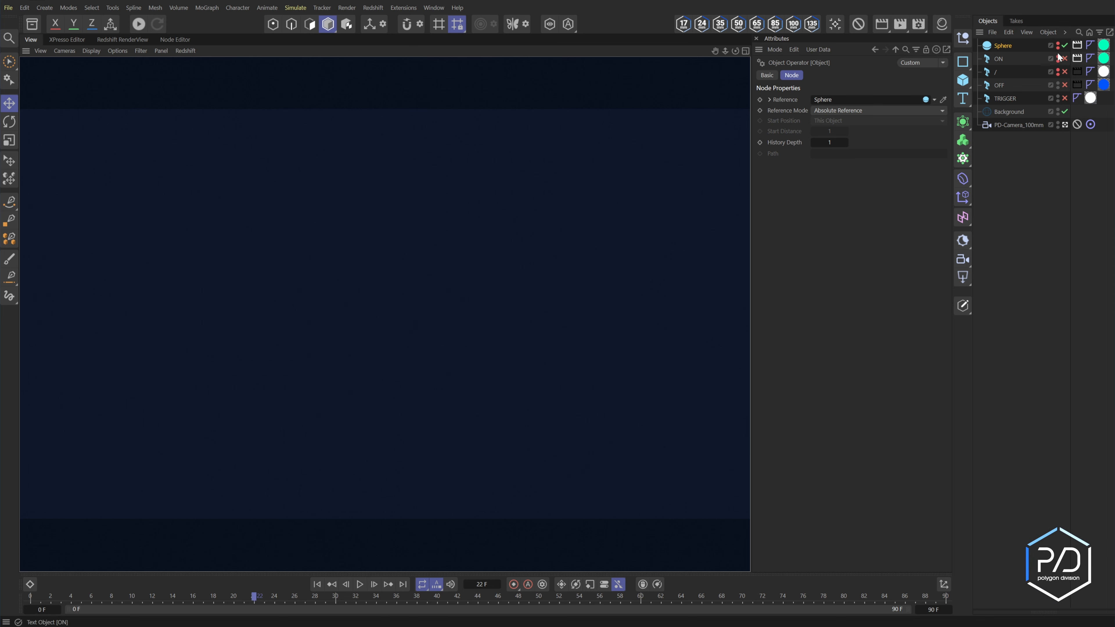
pyautogui.moveTo(379, 599); pyautogui.dragTo(409, 597)
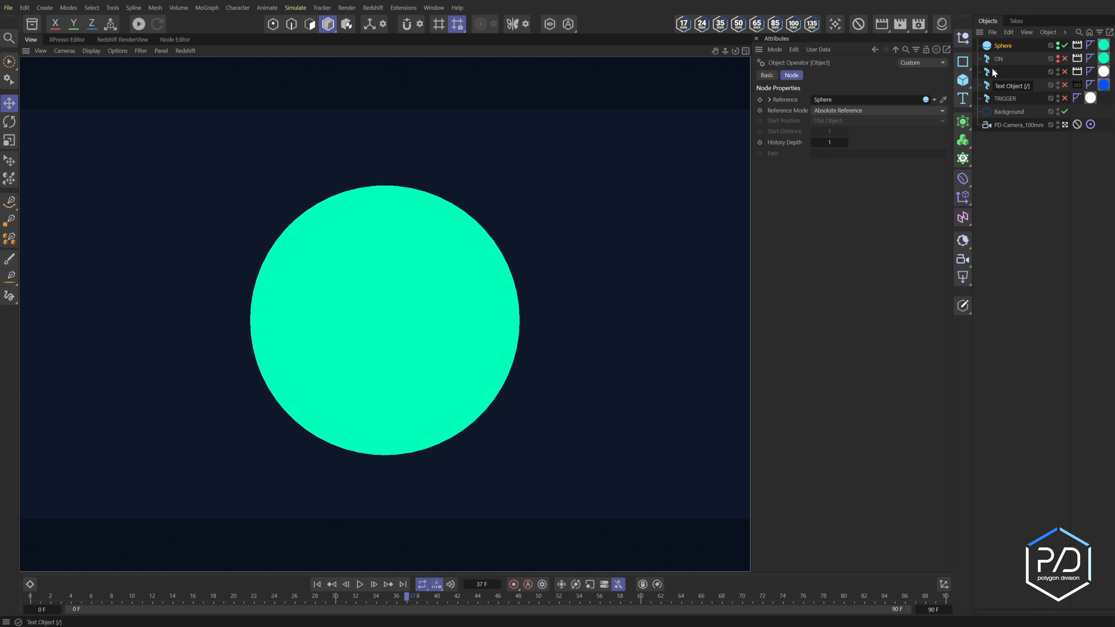
# Step: Move the Sphere node farther from the Math:Add node and remove both connections between them
pyautogui.click(74, 42)
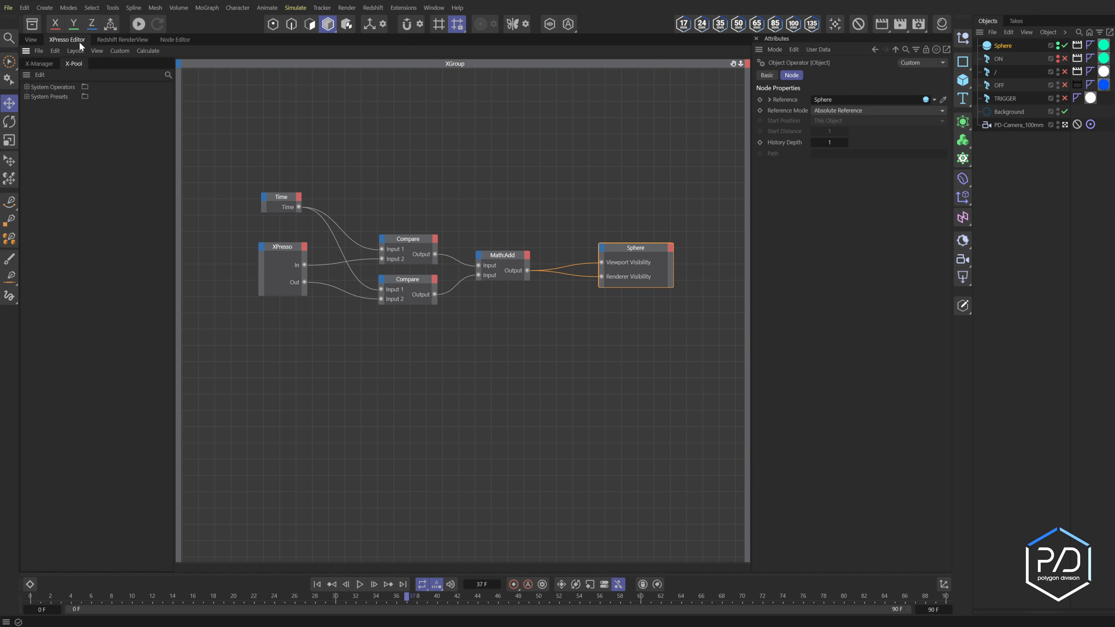
pyautogui.moveTo(629, 252); pyautogui.dragTo(700, 258)
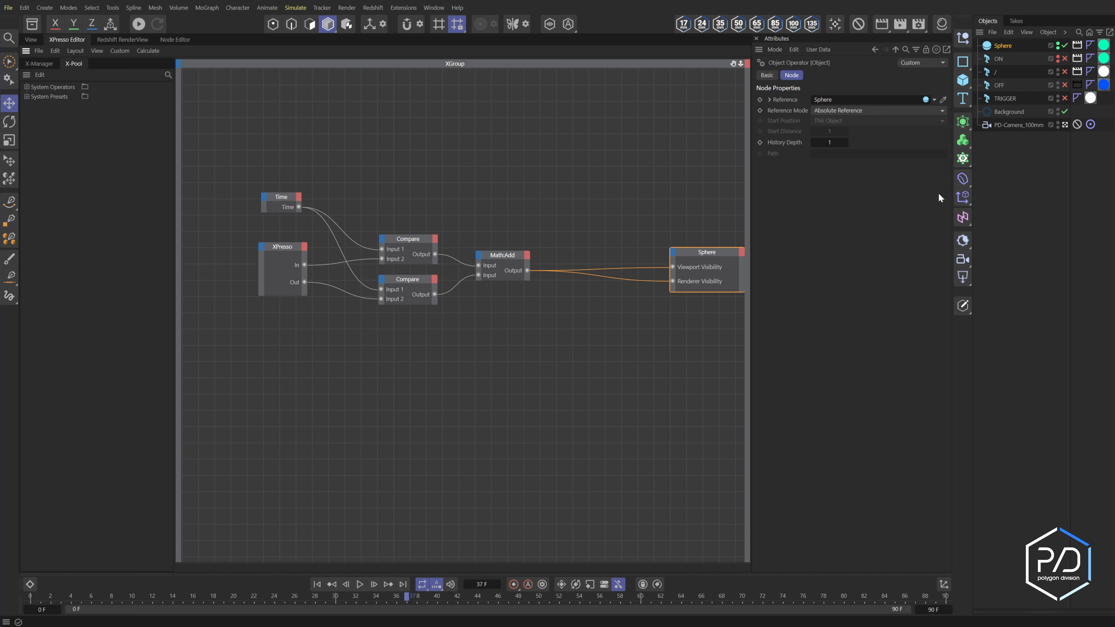
pyautogui.click(644, 284)
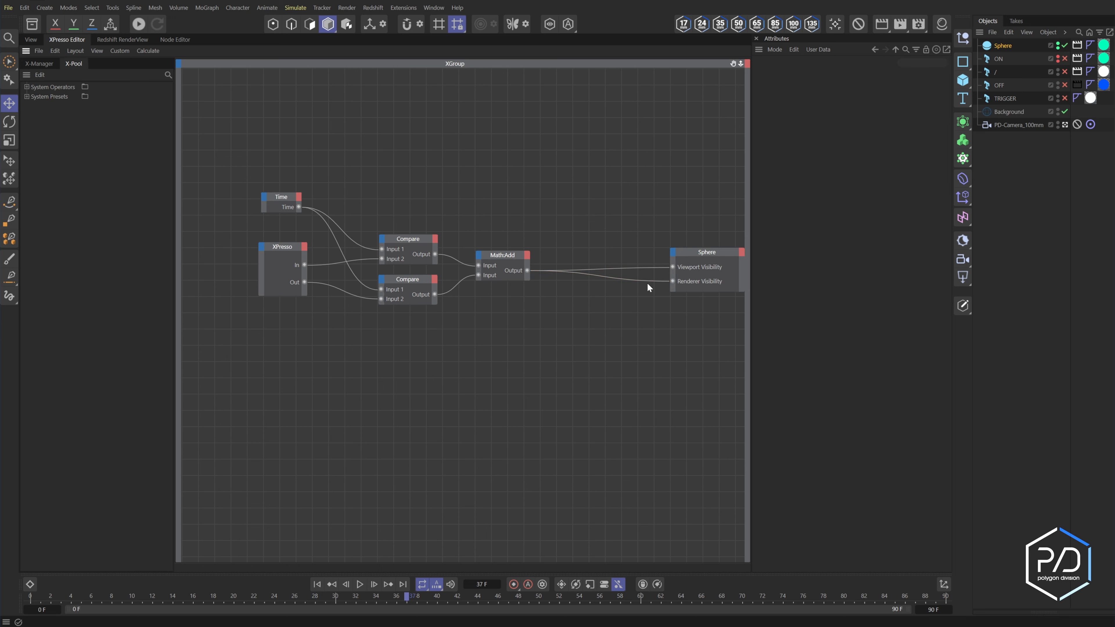
pyautogui.click(648, 281)
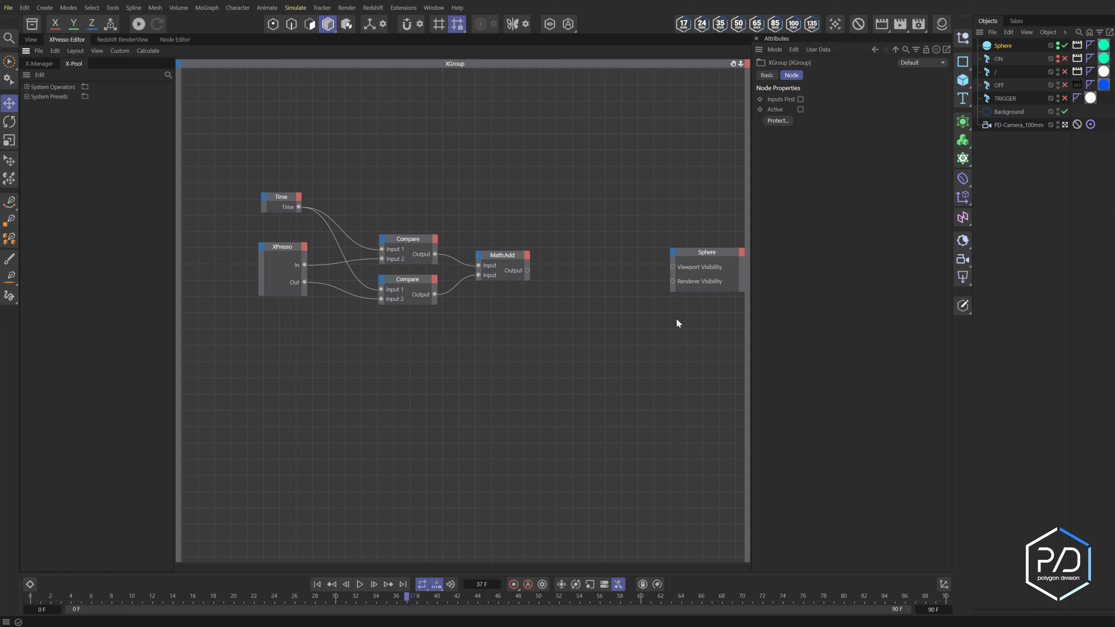
# Step: Add a second Sphere node above the Math:Add node and give it a Viewport Visibility output port
pyautogui.moveTo(1003, 46); pyautogui.dragTo(521, 141)
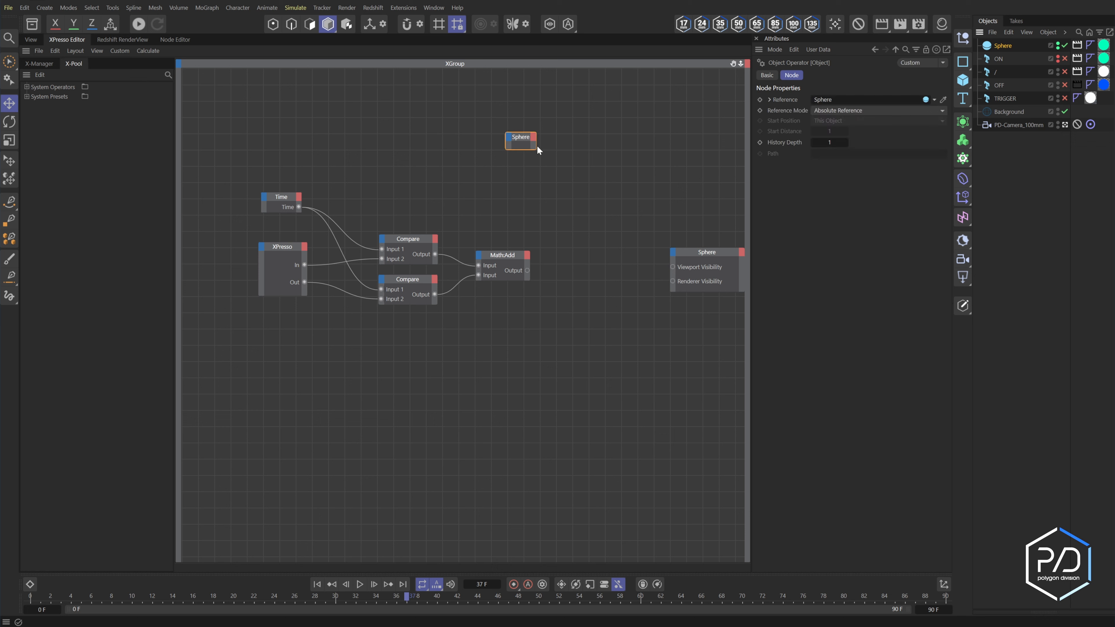
pyautogui.doubleClick(536, 147)
pyautogui.moveTo(792, 137); pyautogui.dragTo(540, 158)
# Step: Add a Result node beside the second Sphere node and connect the Viewport Visibility output to it
pyautogui.rightClick(614, 160)
pyautogui.moveTo(641, 182)
pyautogui.moveTo(703, 183)
pyautogui.moveTo(759, 184)
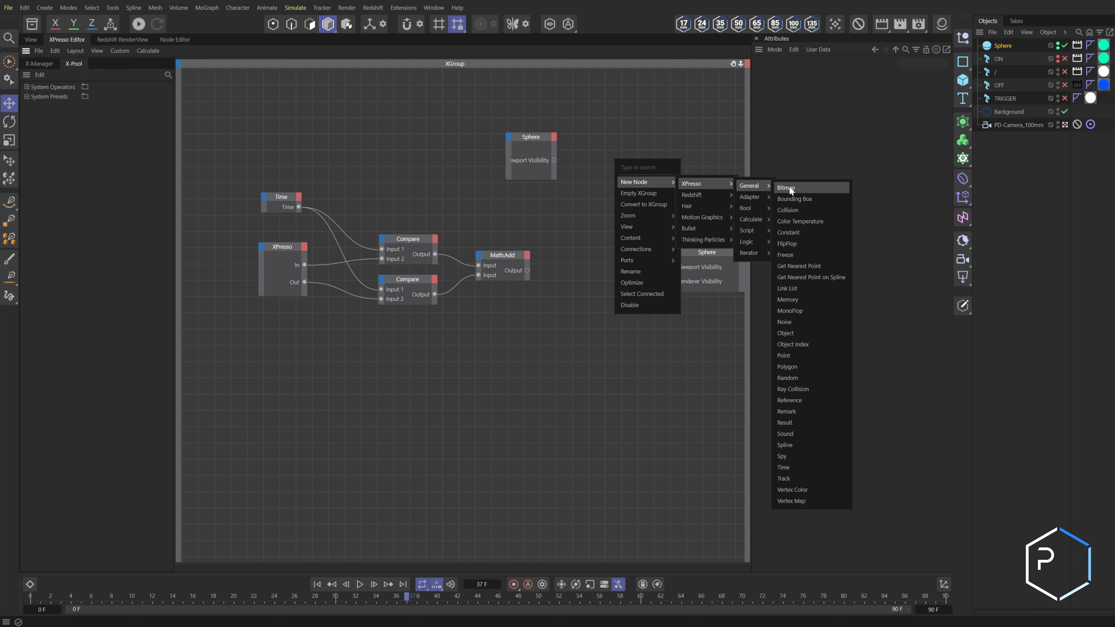
pyautogui.click(784, 422)
pyautogui.moveTo(555, 160); pyautogui.dragTo(603, 162)
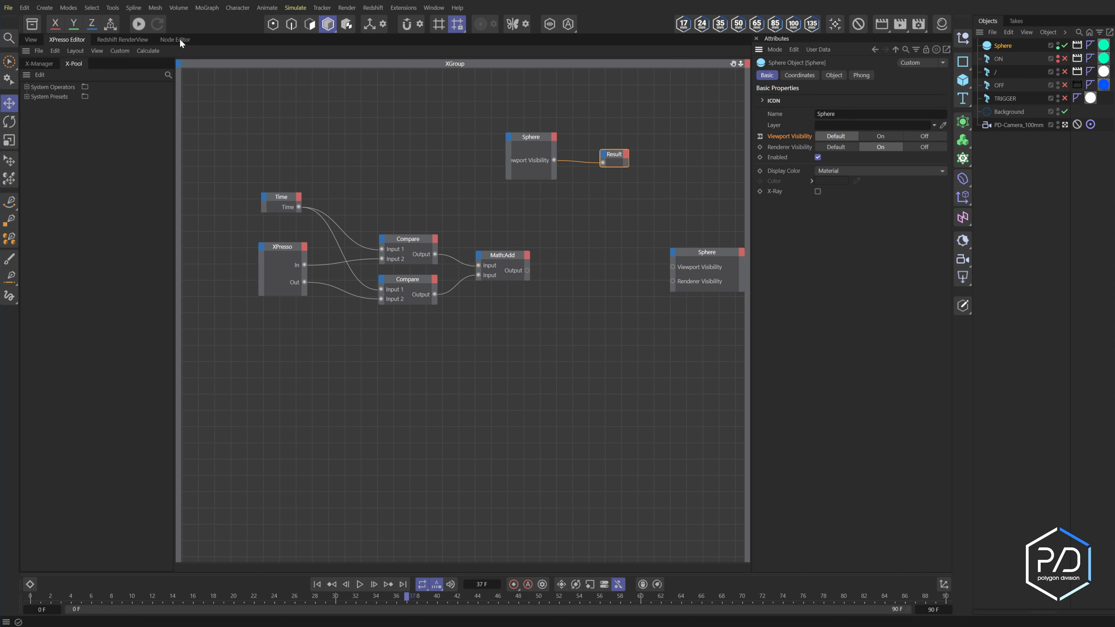
# Step: Set the Sphere's Viewport Visibility to On and float the XPresso Editor over the lower part of the viewport
pyautogui.click(148, 50)
pyautogui.click(178, 70)
pyautogui.click(881, 136)
pyautogui.click(27, 36)
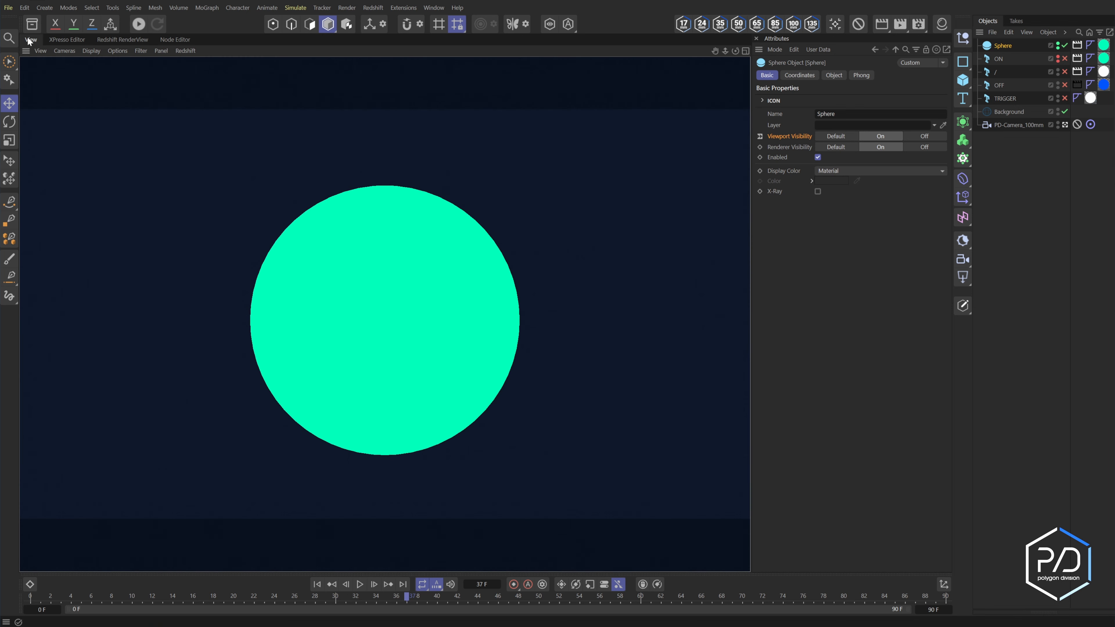
pyautogui.click(56, 40)
pyautogui.moveTo(57, 40); pyautogui.dragTo(96, 230)
pyautogui.click(1000, 44)
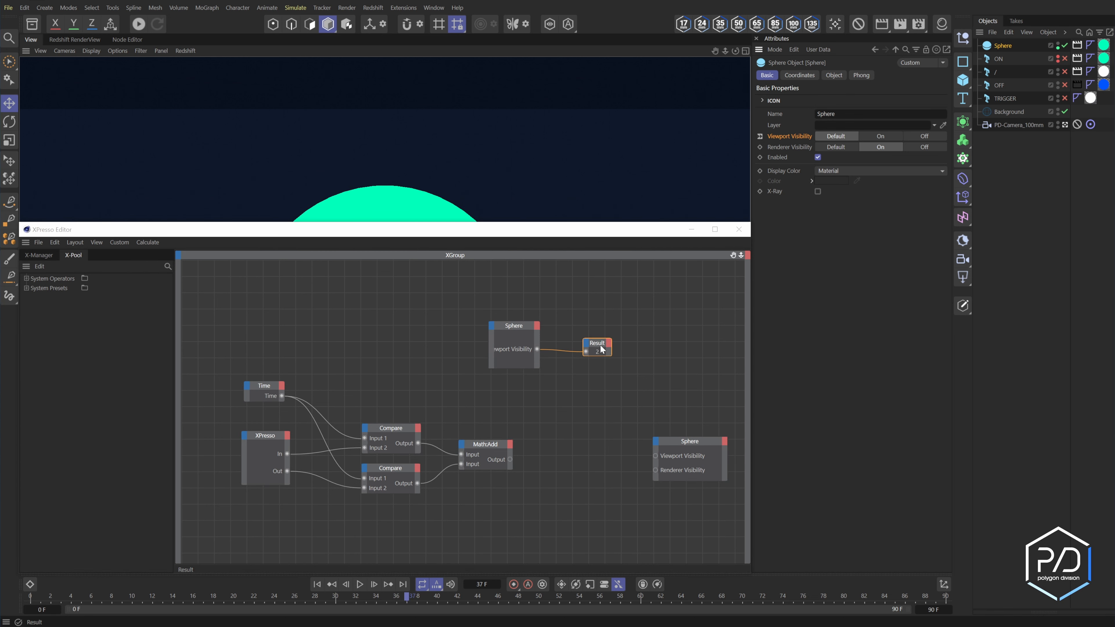
# Step: Switch the Sphere's Viewport Visibility between On, Off and Default to read each option's number in the Result node, ending on Default
pyautogui.click(878, 134)
pyautogui.click(924, 136)
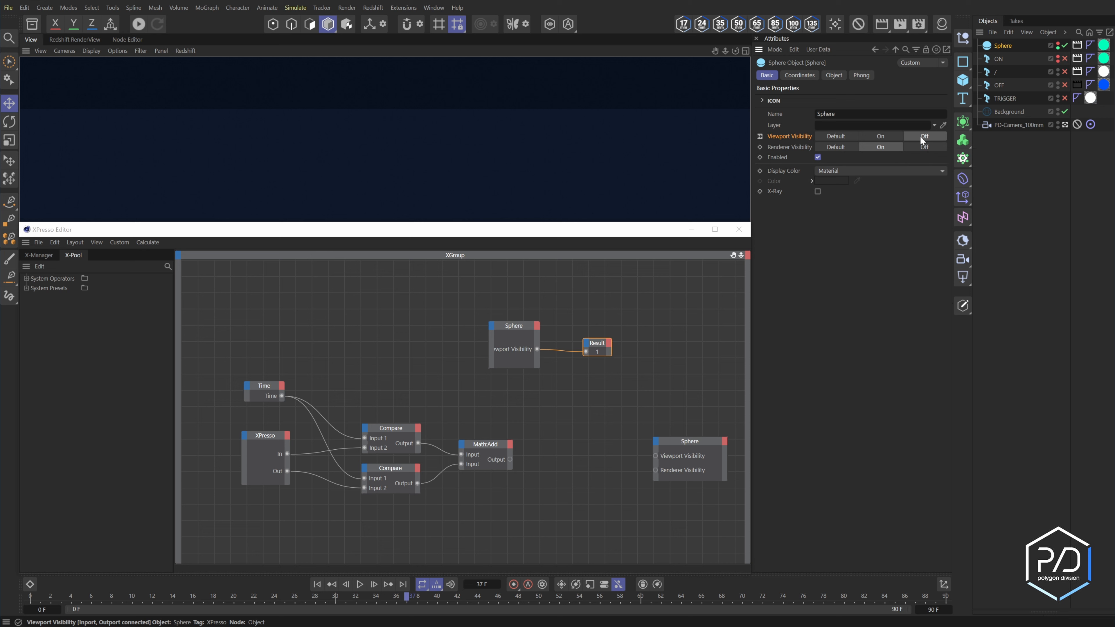
pyautogui.click(844, 137)
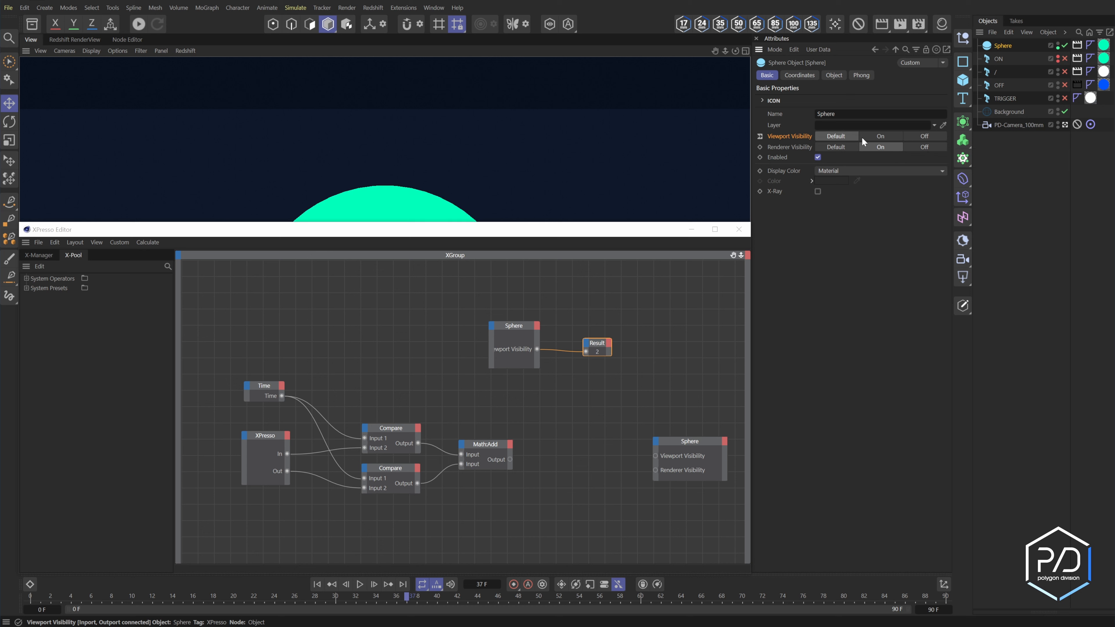
pyautogui.click(927, 138)
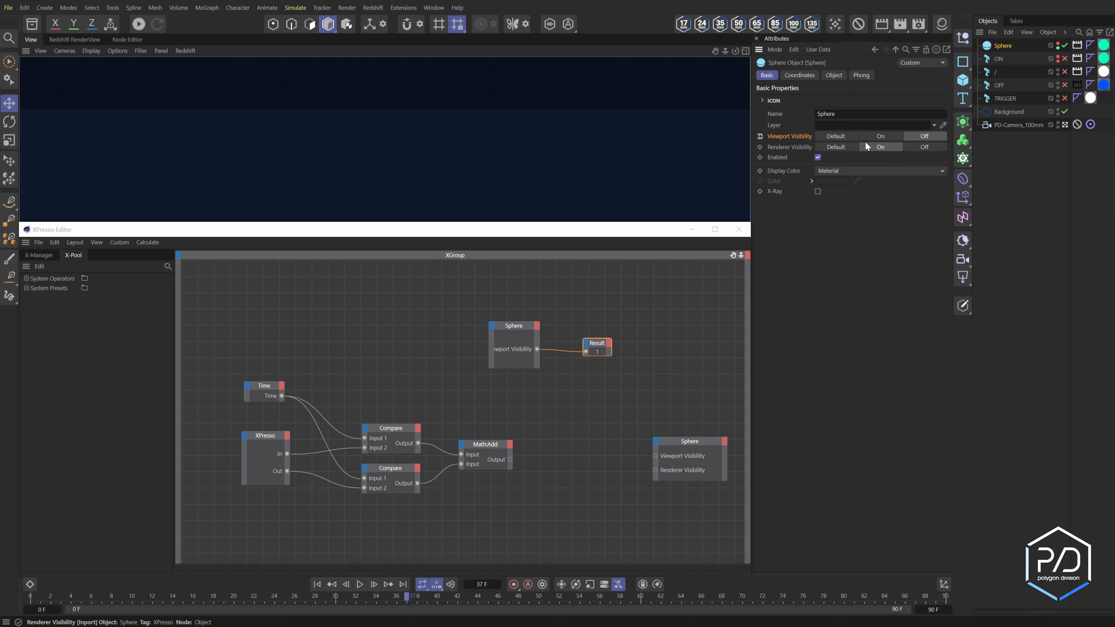
pyautogui.click(844, 135)
pyautogui.click(873, 136)
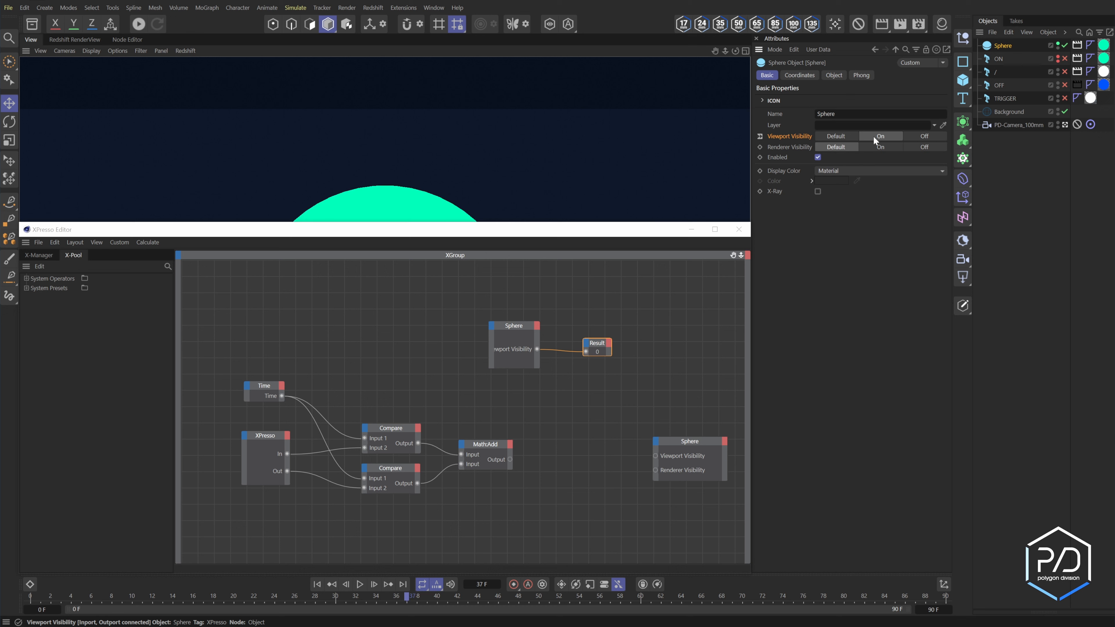
pyautogui.click(843, 135)
pyautogui.click(920, 134)
pyautogui.click(844, 137)
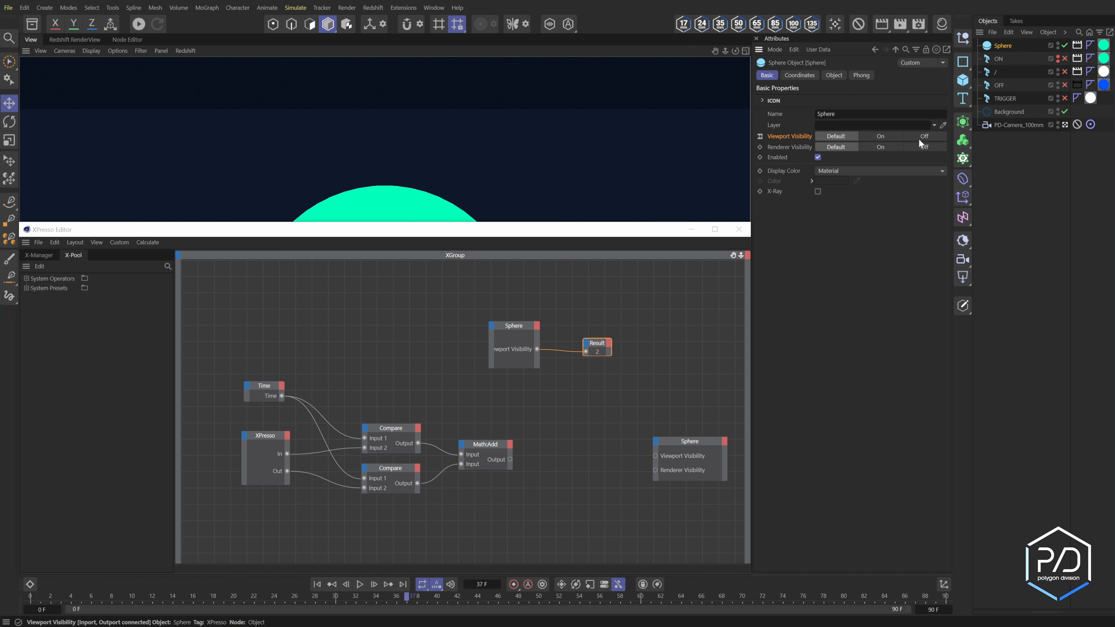
pyautogui.click(928, 138)
pyautogui.click(837, 134)
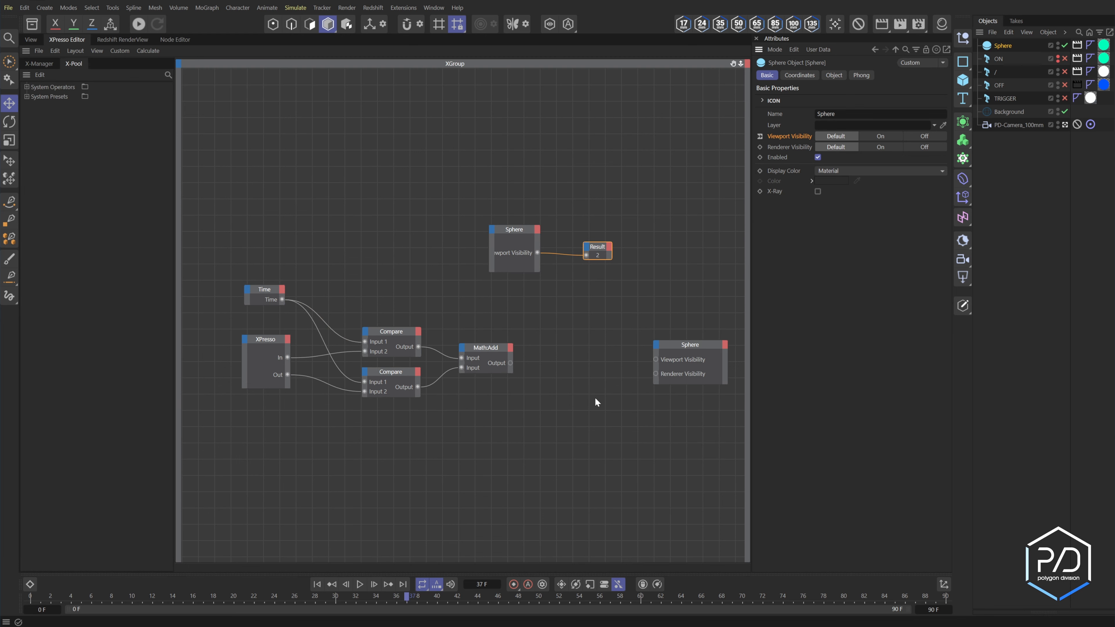
# Step: Add a Range Mapper node between the Math:Add node and the Sphere node with the visibility inputs
pyautogui.click(599, 347)
pyautogui.rightClick(569, 347)
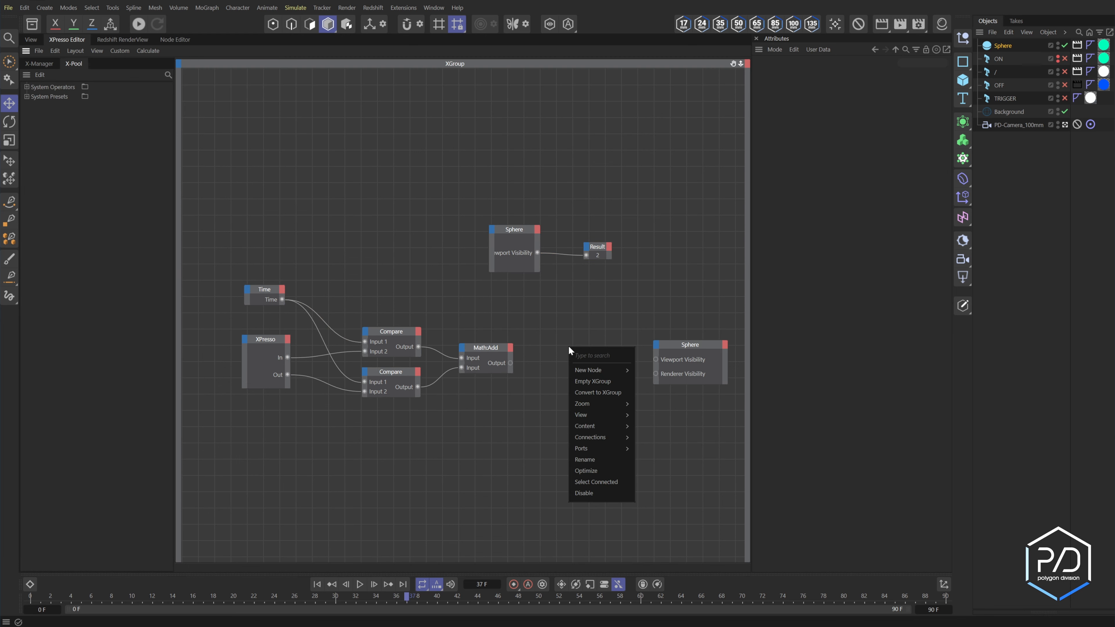
pyautogui.click(743, 588)
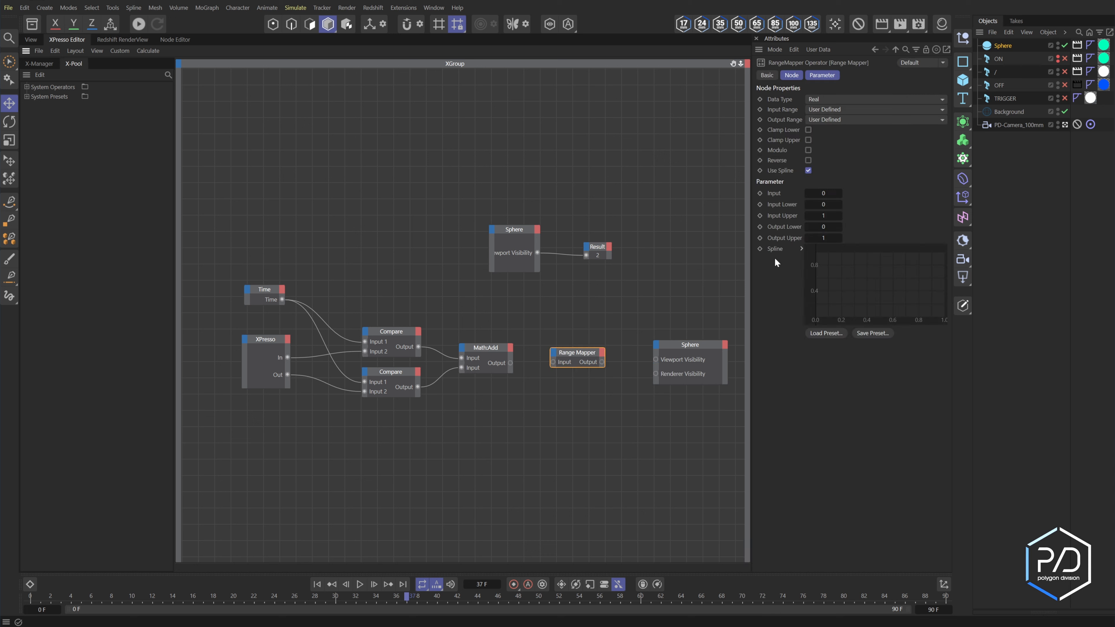
# Step: Set the Range Mapper's output range to 1–2 and connect it from Math:Add to the Sphere's Viewport and Renderer Visibility inputs
pyautogui.doubleClick(810, 228)
pyautogui.write('1')
pyautogui.moveTo(510, 363); pyautogui.dragTo(656, 359)
pyautogui.moveTo(602, 362); pyautogui.dragTo(656, 373)
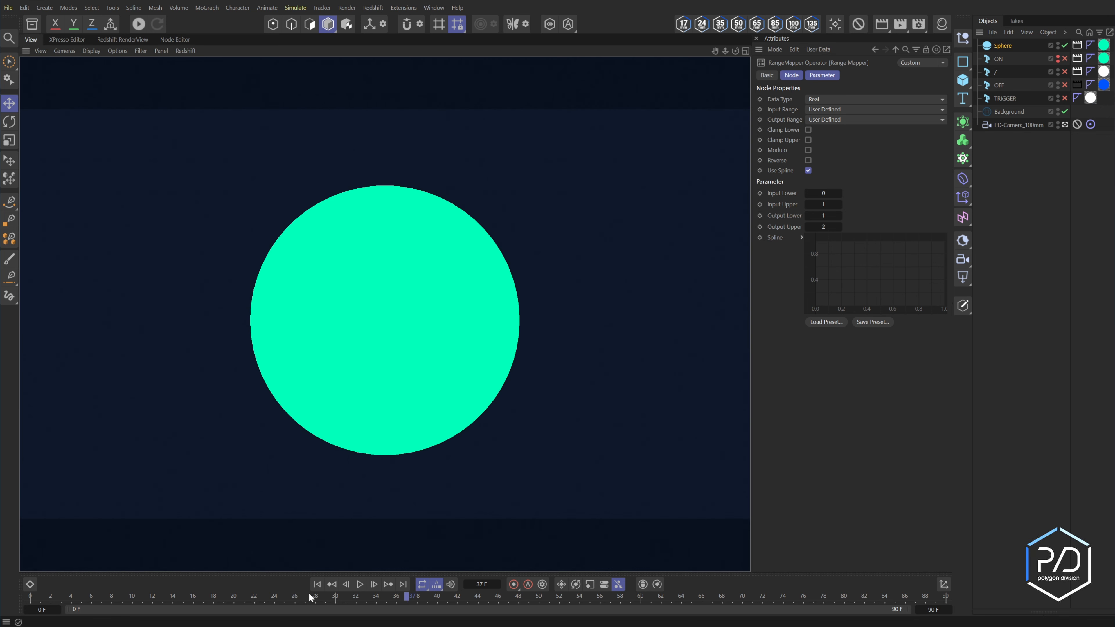
# Step: Test the playback and enable Reverse on the Range Mapper
pyautogui.click(360, 585)
pyautogui.click(809, 160)
# Step: Play the animation from the first frame, pausing along the way, to check when the sphere switches on and off
pyautogui.click(317, 584)
pyautogui.click(359, 584)
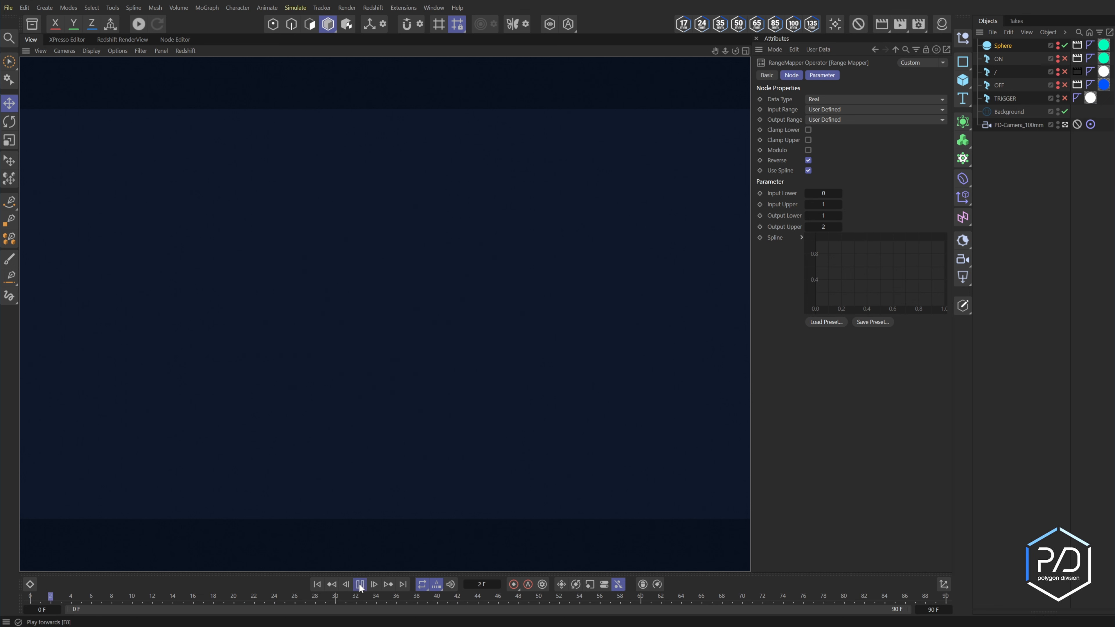
pyautogui.click(360, 585)
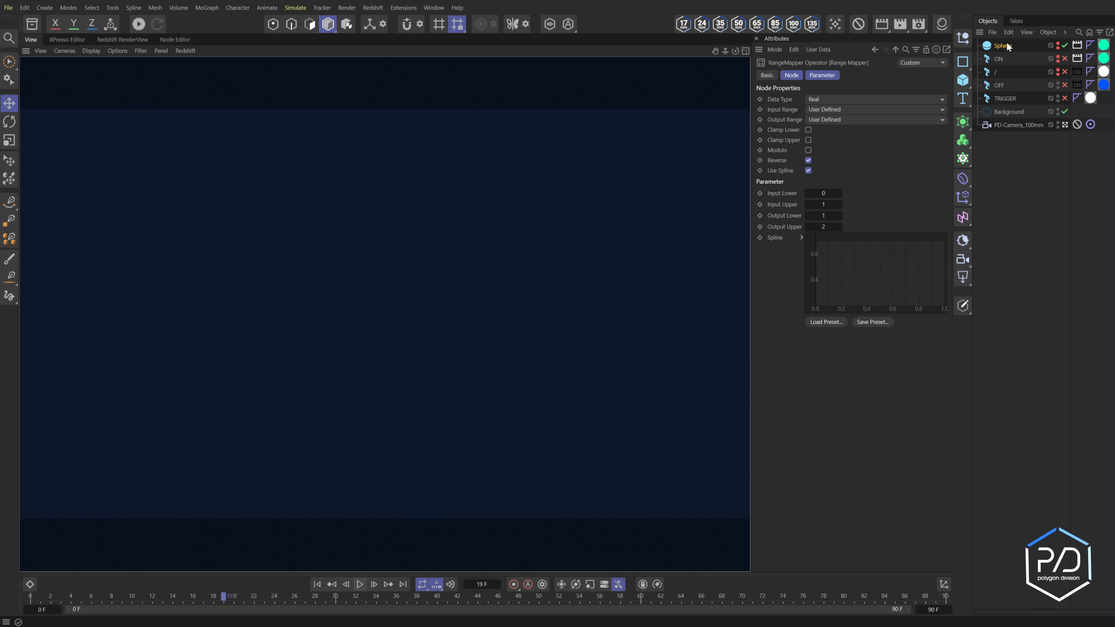
pyautogui.click(361, 585)
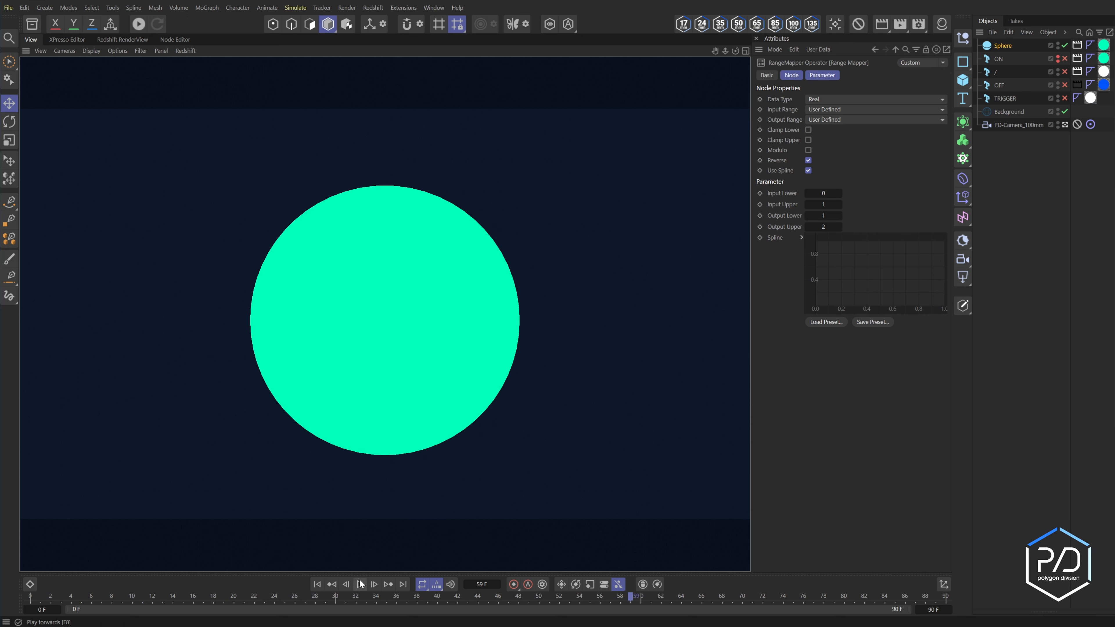
pyautogui.click(361, 584)
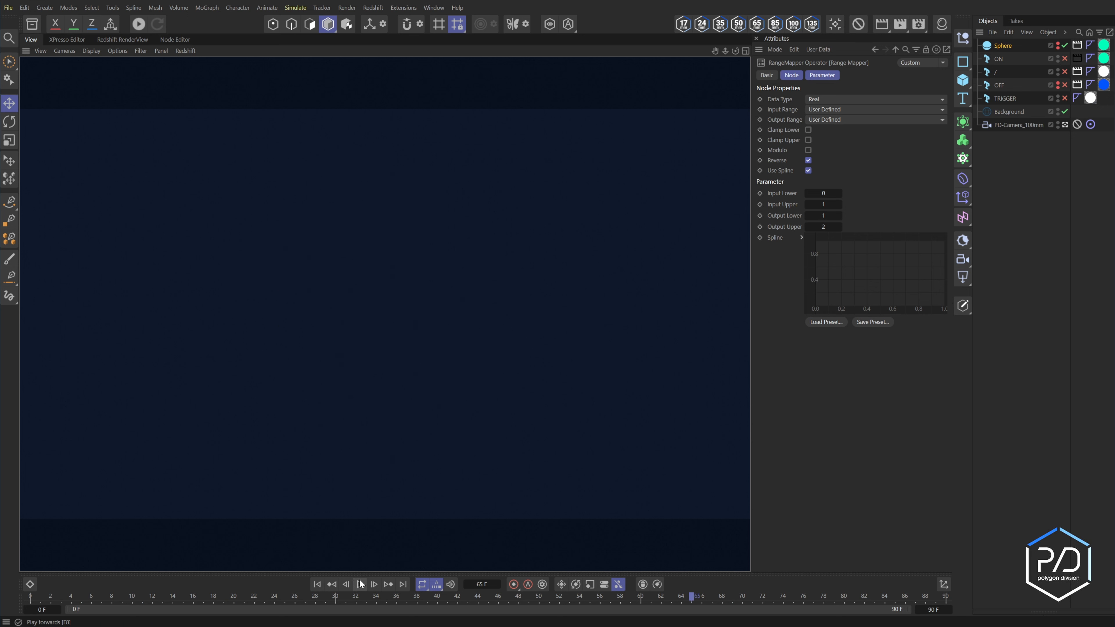
# Step: Set the Sphere's XPresso tag to In 20 F and Out 55 F
pyautogui.click(1077, 45)
pyautogui.click(812, 112)
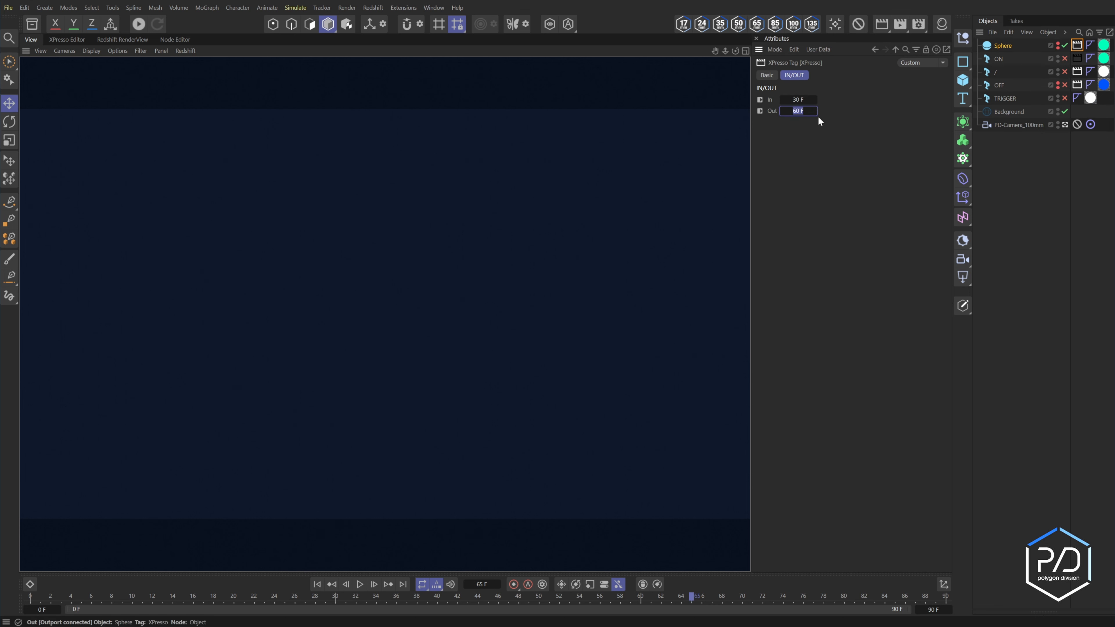
pyautogui.write('55')
pyautogui.hotkey('shift', 'Tab')
pyautogui.write('20')
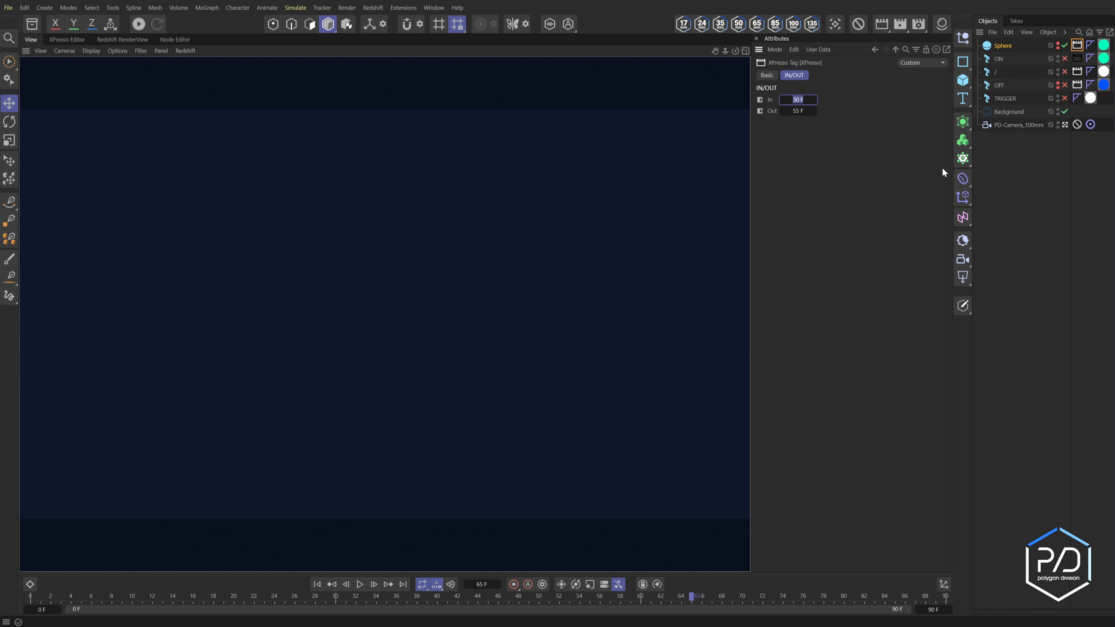
pyautogui.press('Return')
# Step: Play and scrub the timeline around frames 20 and 55 to check when the sphere switches on and off
pyautogui.click(183, 596)
pyautogui.click(360, 585)
pyautogui.click(360, 584)
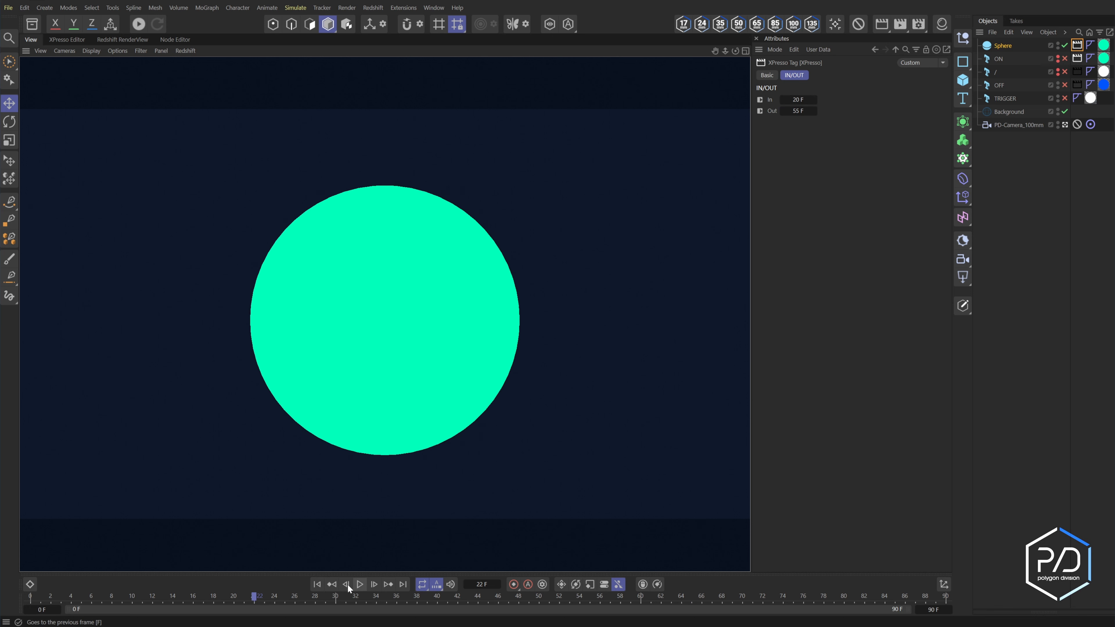
pyautogui.click(223, 596)
pyautogui.moveTo(222, 593); pyautogui.dragTo(589, 611)
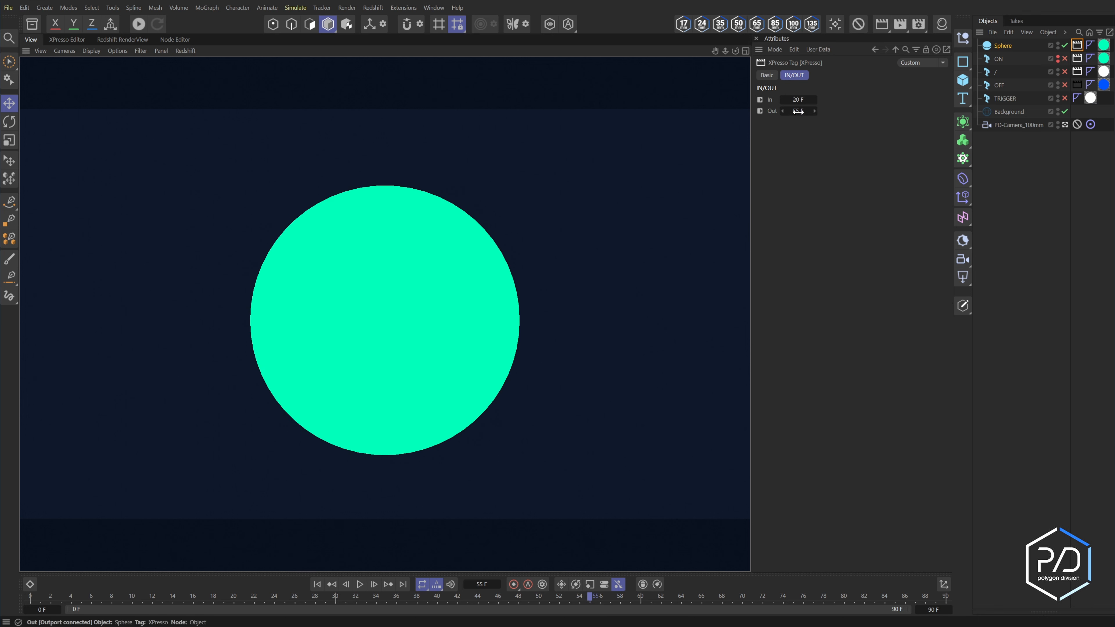
pyautogui.click(598, 598)
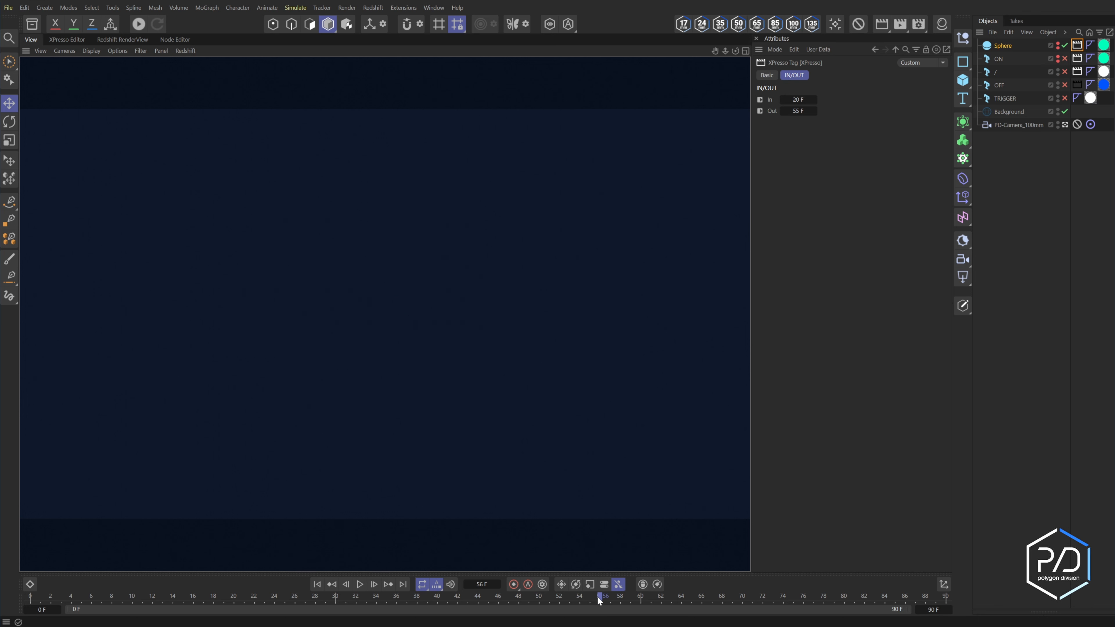
pyautogui.click(588, 598)
# Step: Set the function of the Compare node fed by the Out frame to >= and check the sphere's visibility around frame 55
pyautogui.click(68, 40)
pyautogui.click(393, 372)
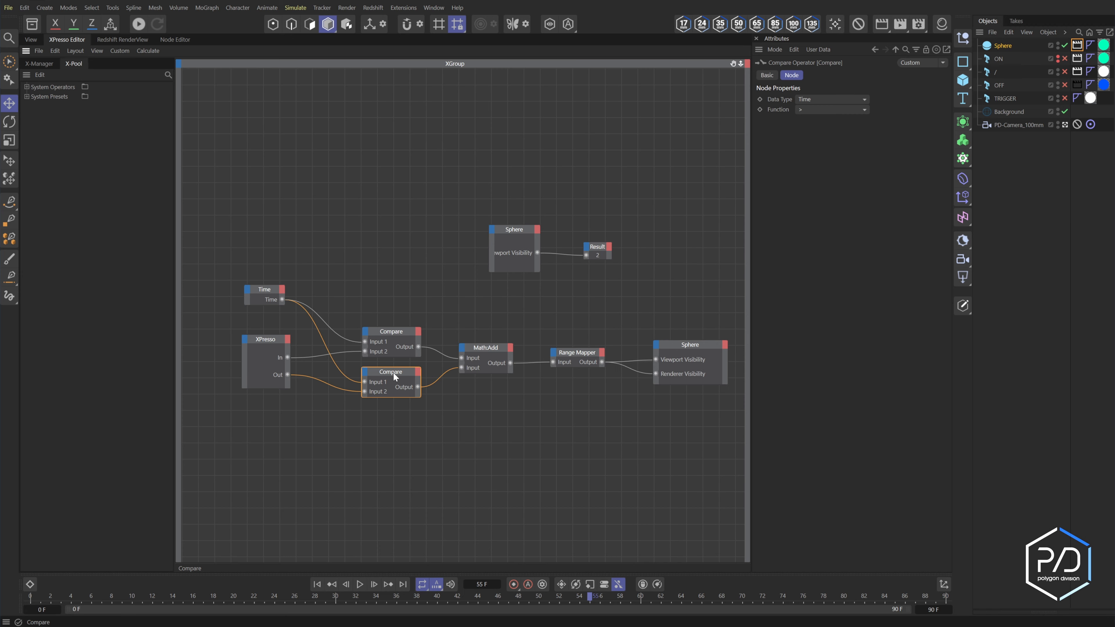
pyautogui.click(822, 110)
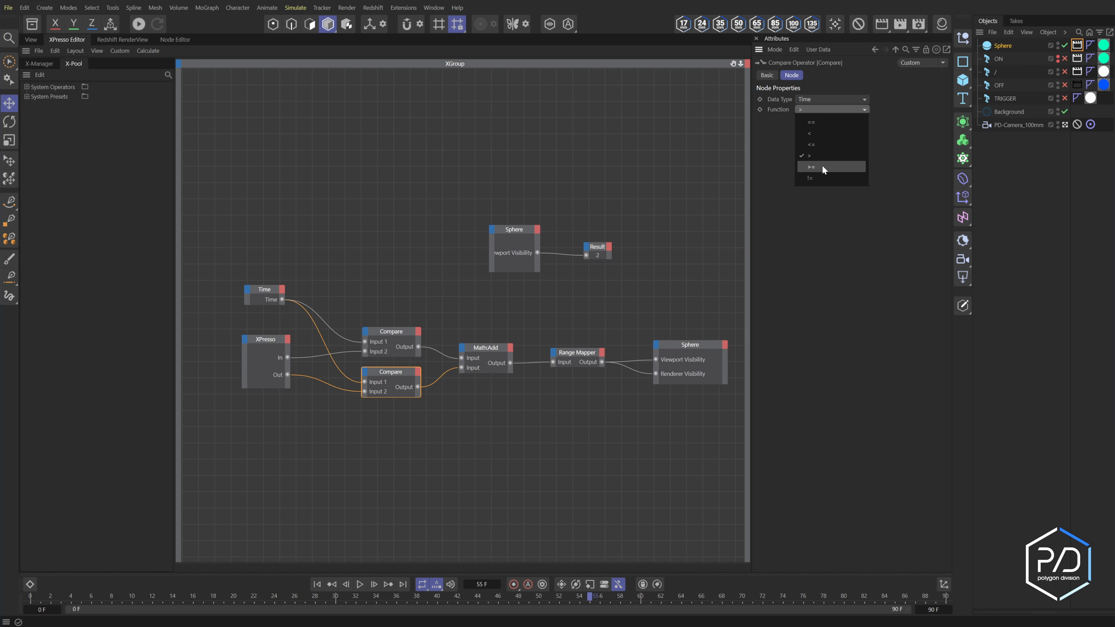
pyautogui.click(822, 168)
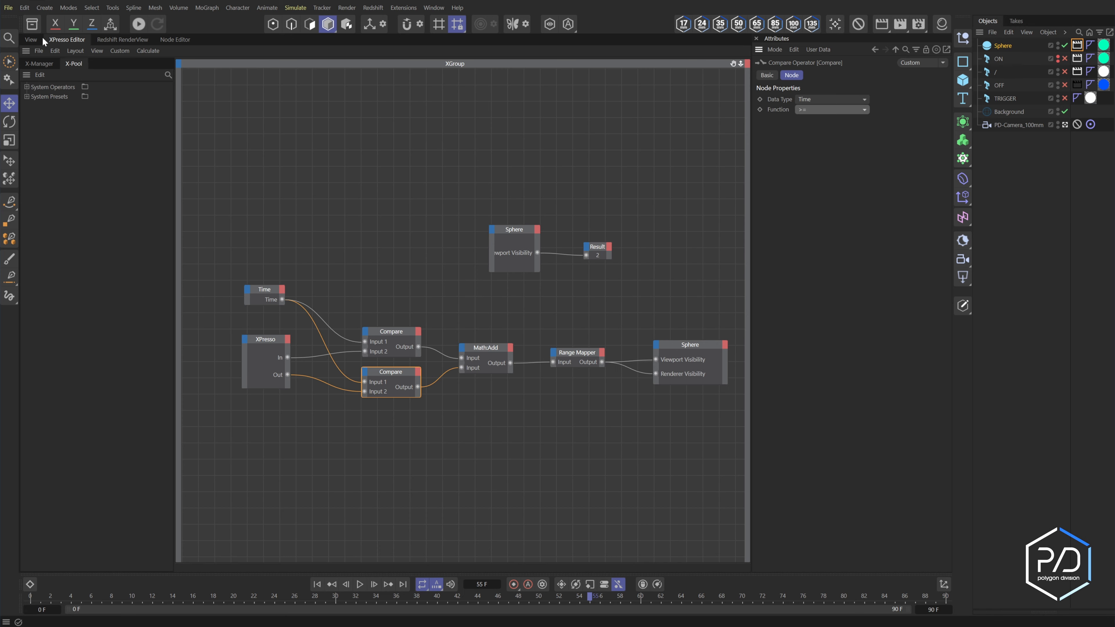
pyautogui.click(38, 38)
pyautogui.moveTo(576, 594); pyautogui.dragTo(590, 594)
# Step: Set the Sphere's XPresso tag to In 30 F and Out 60 F, and scrub the timeline through that range to frame 60
pyautogui.click(1079, 45)
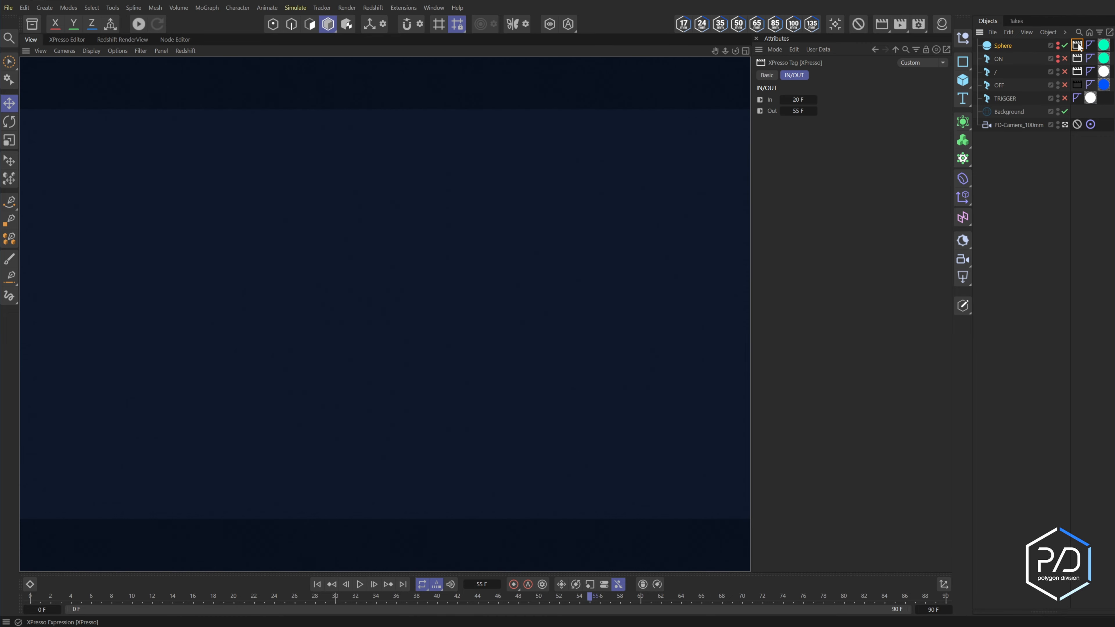
pyautogui.click(796, 111)
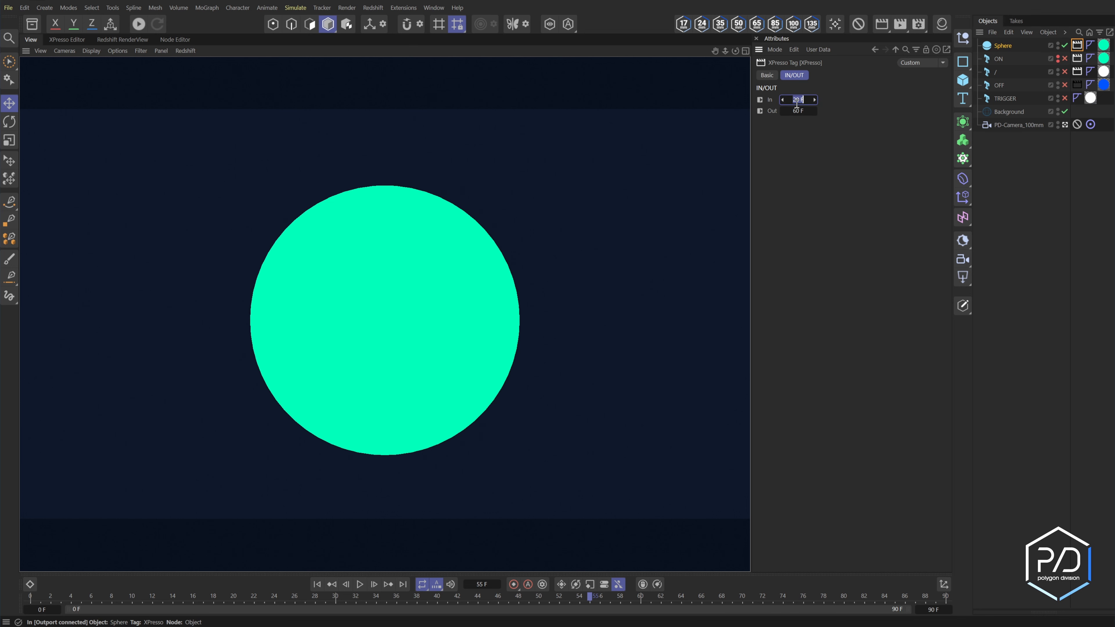
pyautogui.moveTo(306, 597); pyautogui.dragTo(641, 607)
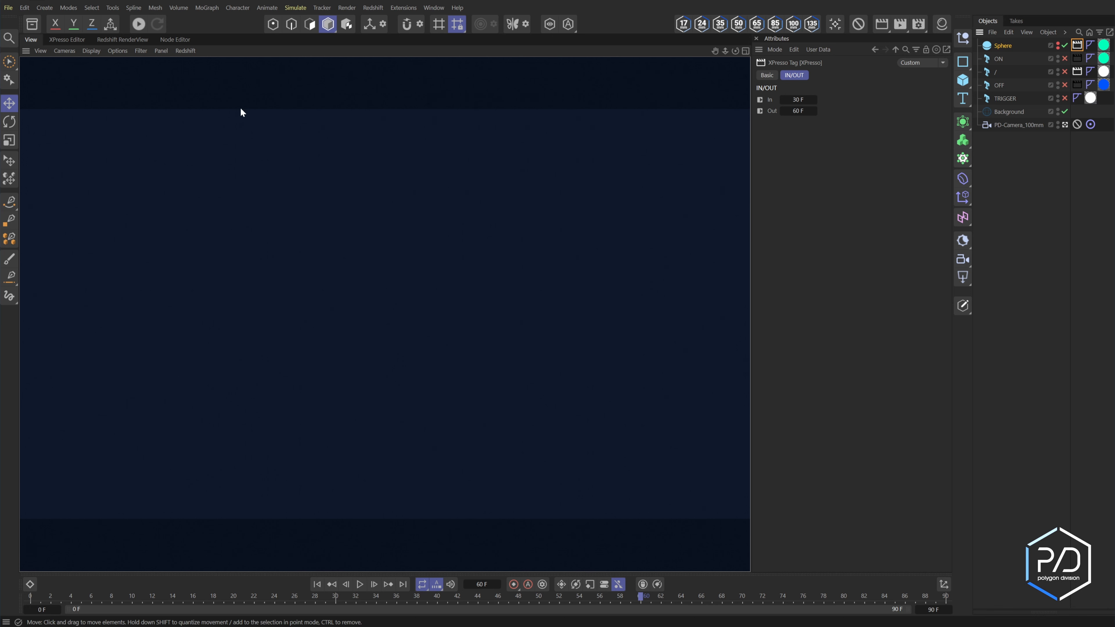
# Step: Delete the test Sphere node and its connected Result node from the XPresso graph
pyautogui.click(67, 40)
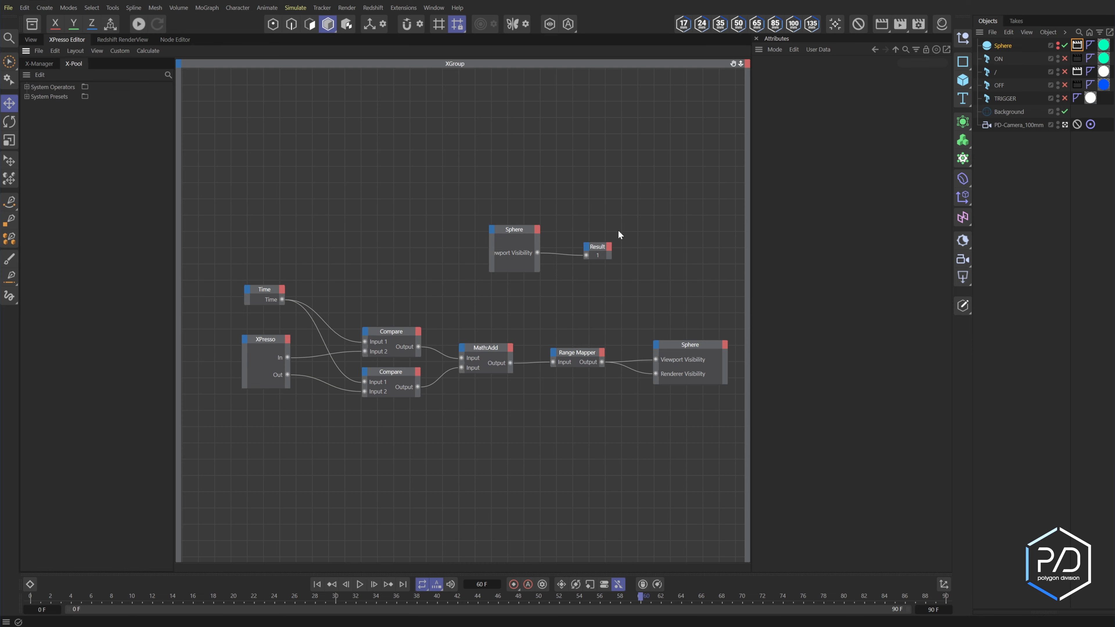
pyautogui.moveTo(623, 217); pyautogui.dragTo(385, 303)
pyautogui.press('Delete')
pyautogui.keyDown('alt'); pyautogui.moveTo(385, 303); pyautogui.dragTo(371, 213, button='middle'); pyautogui.keyUp('alt')
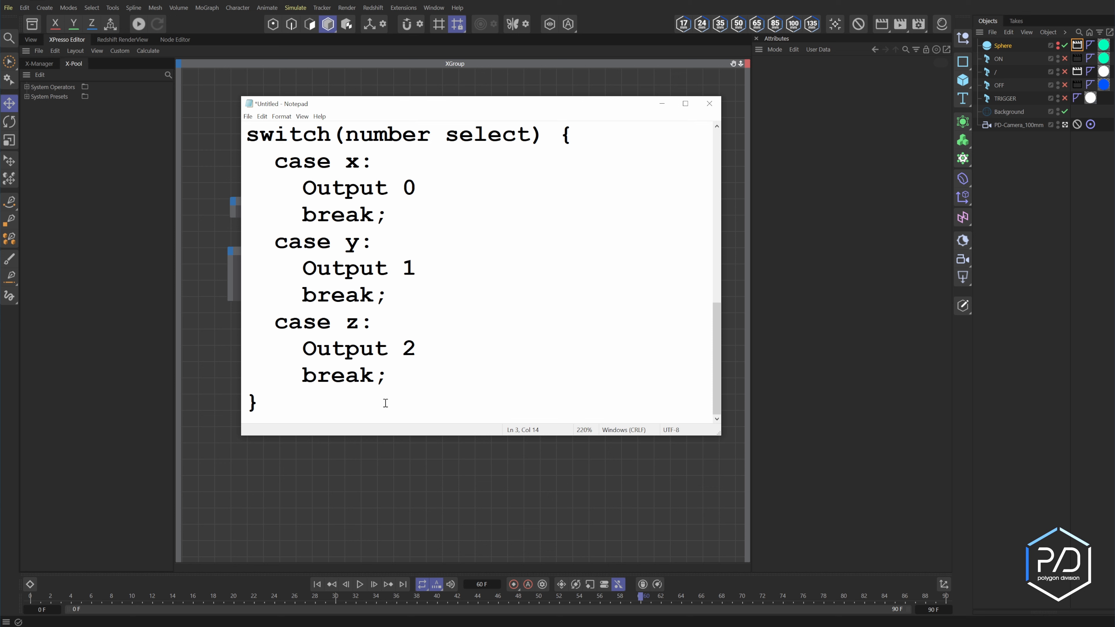
# Step: Switch to Notepad and examine the switch pseudo-code, its selector argument, and the output of each case
pyautogui.click(298, 408)
pyautogui.moveTo(247, 136); pyautogui.dragTo(353, 139)
pyautogui.click(333, 137)
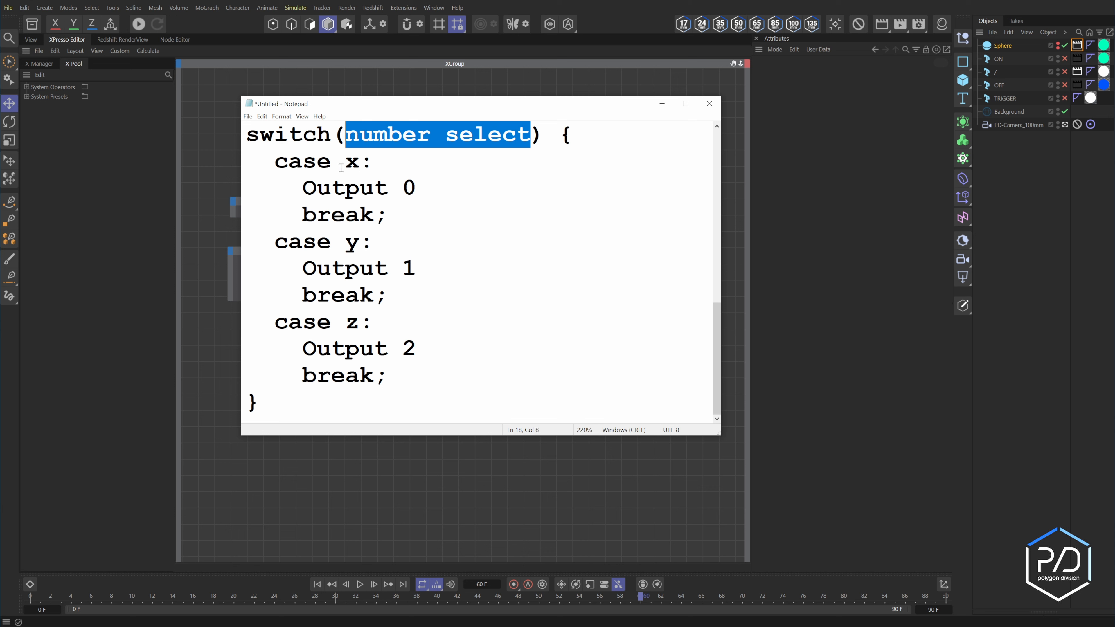
pyautogui.doubleClick(406, 187)
pyautogui.click(419, 190)
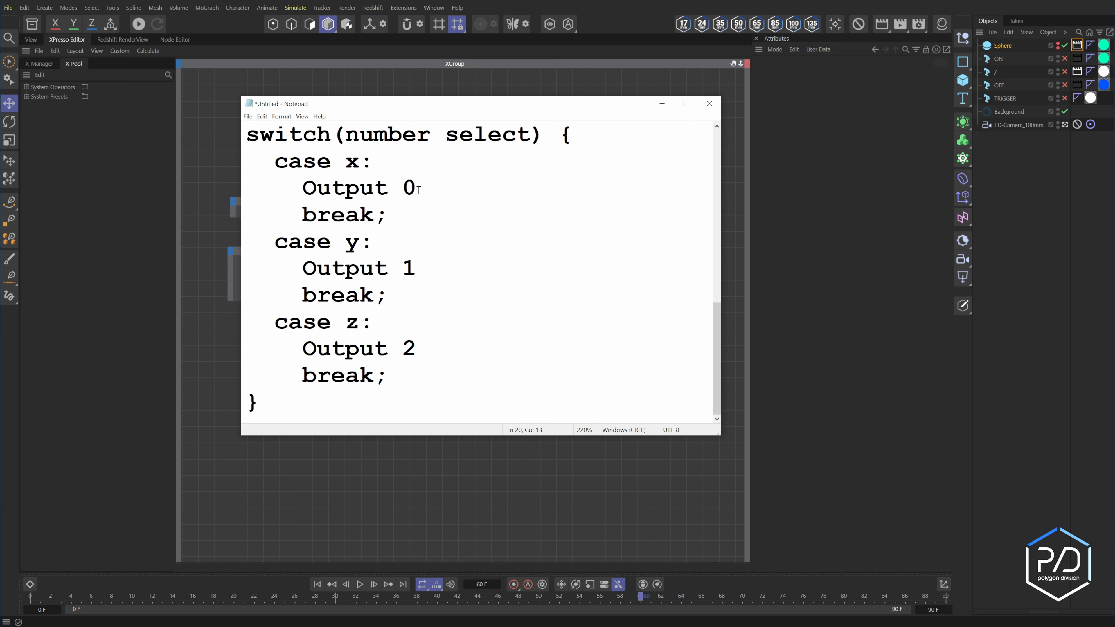
pyautogui.moveTo(419, 190); pyautogui.dragTo(404, 188)
pyautogui.moveTo(417, 269); pyautogui.dragTo(400, 270)
pyautogui.moveTo(392, 382); pyautogui.dragTo(277, 325)
pyautogui.click(399, 377)
pyautogui.moveTo(414, 357); pyautogui.dragTo(408, 349)
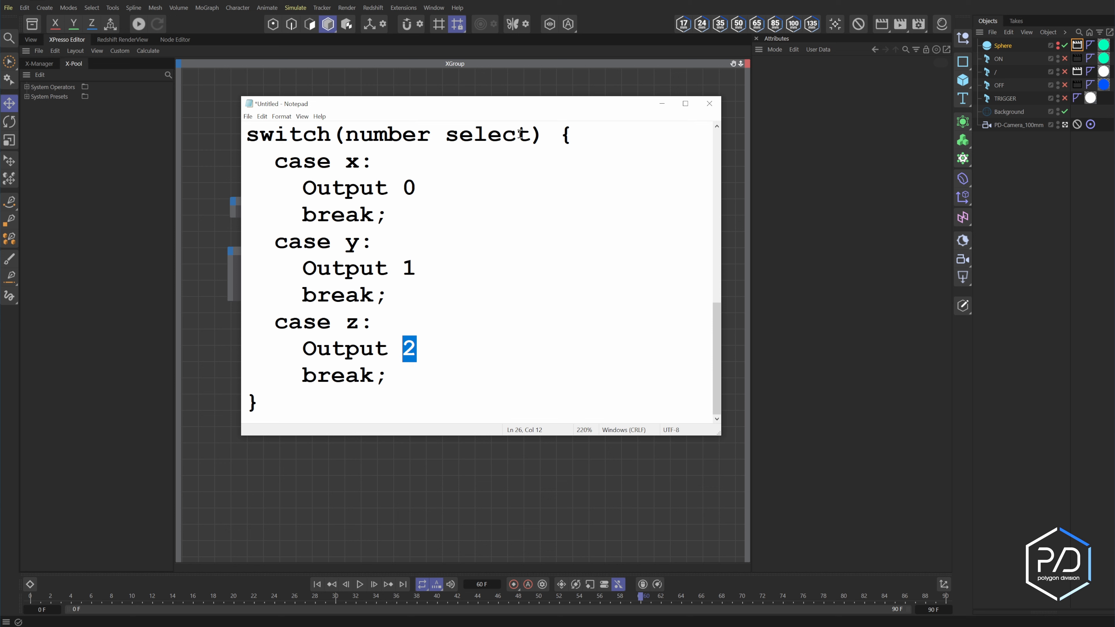
# Step: Replace "number select" in the switch pseudo-code with 3, highlight case z and the whole block, and change the argument to 4
pyautogui.moveTo(529, 134); pyautogui.dragTo(352, 146)
pyautogui.write('3')
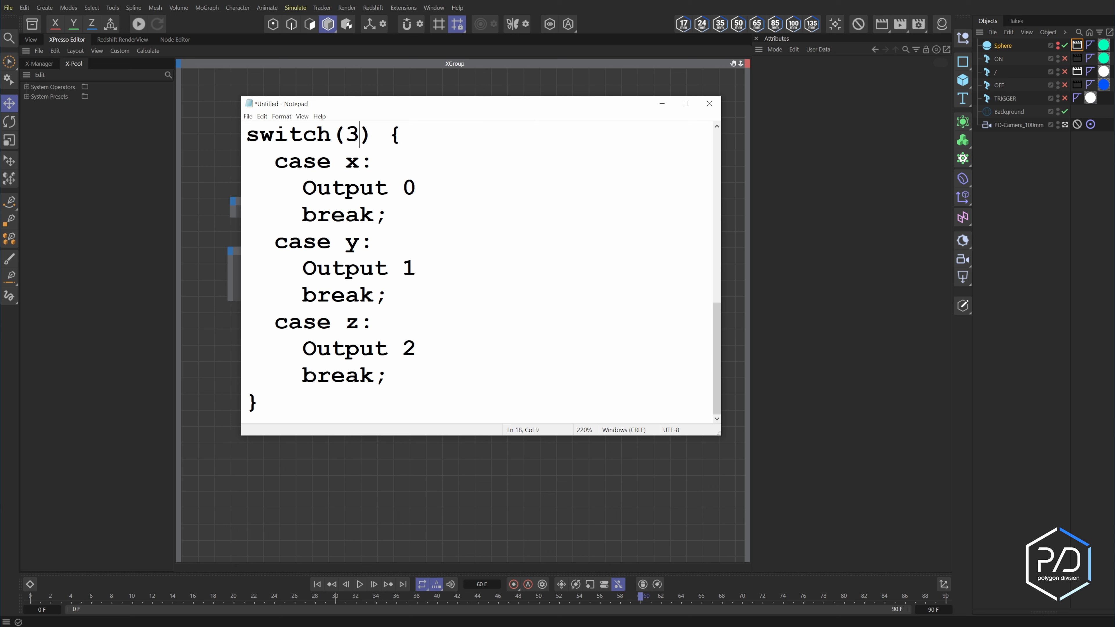
pyautogui.moveTo(361, 323); pyautogui.dragTo(275, 324)
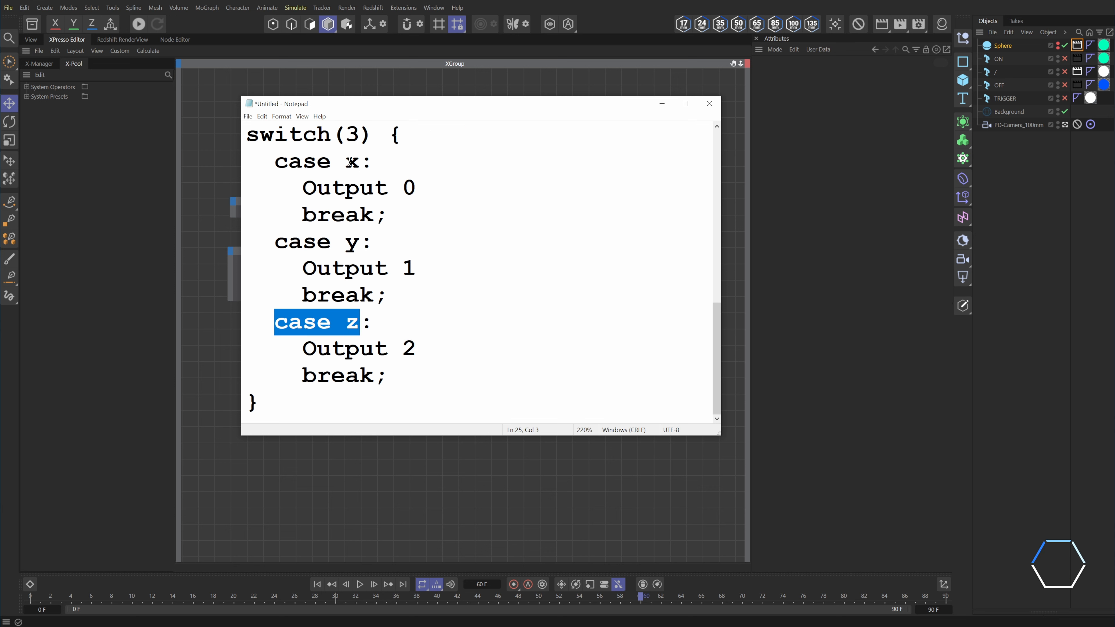
pyautogui.press('Right')
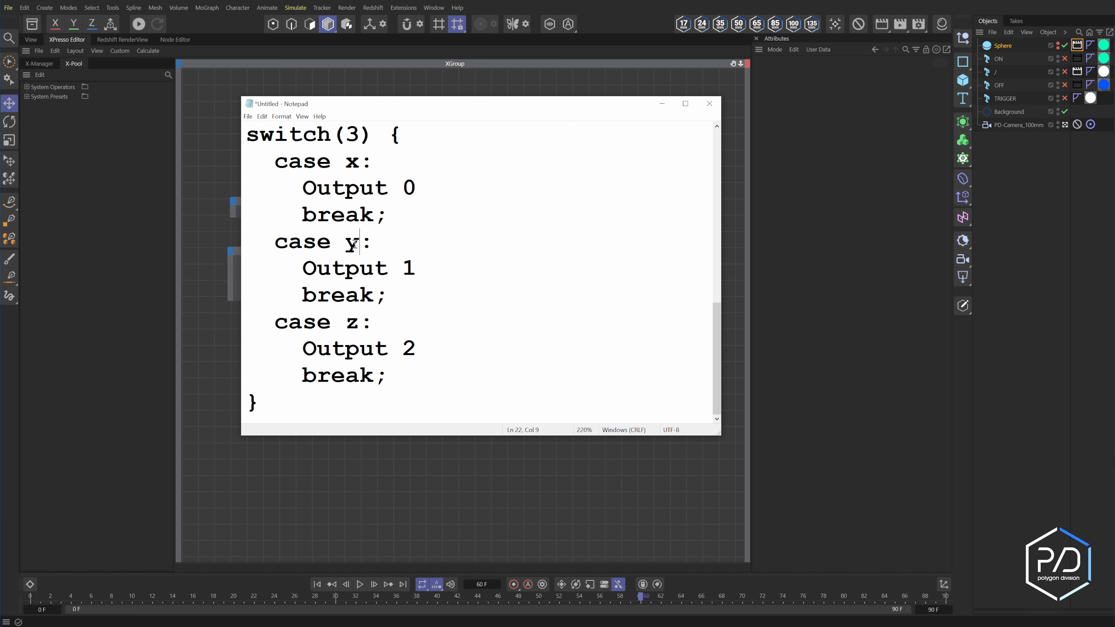
pyautogui.doubleClick(352, 134)
pyautogui.moveTo(248, 402); pyautogui.dragTo(252, 137)
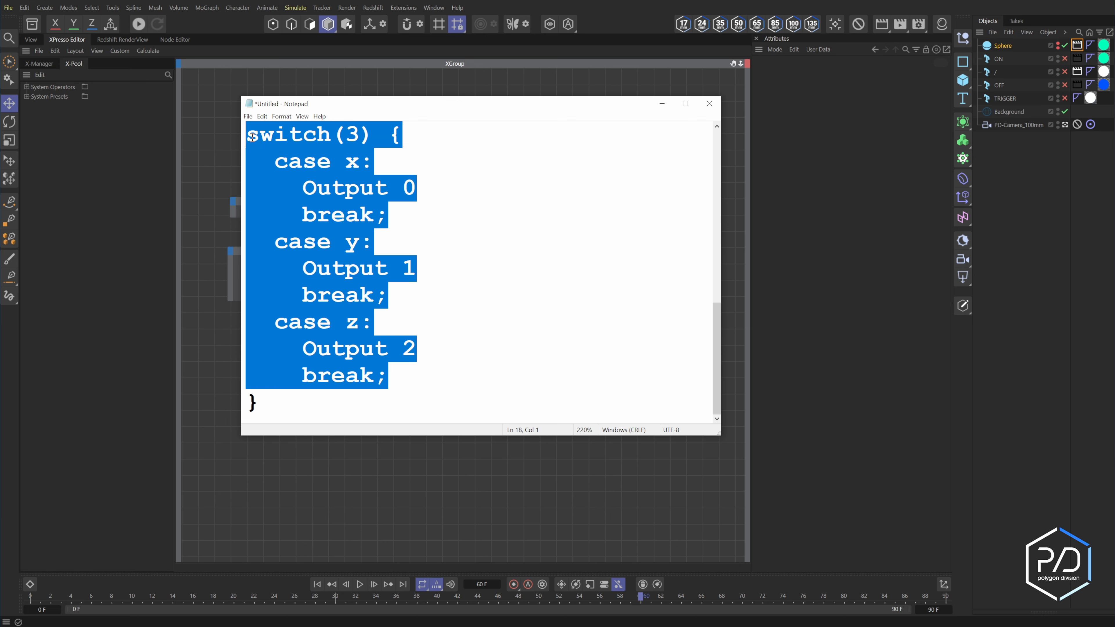
pyautogui.click(395, 379)
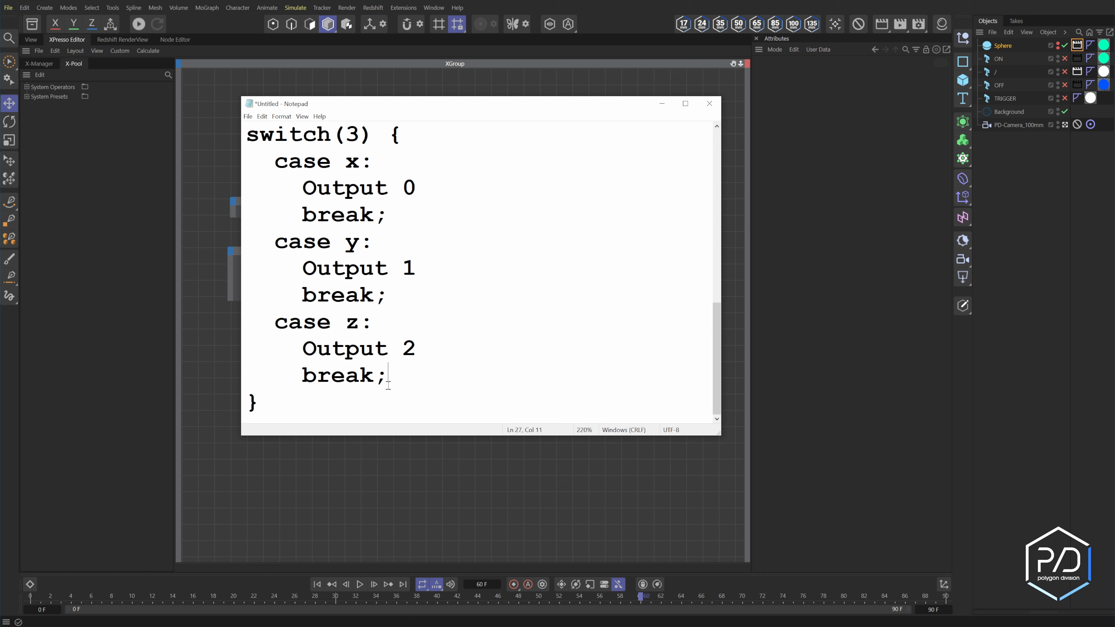
pyautogui.doubleClick(350, 138)
pyautogui.write('4')
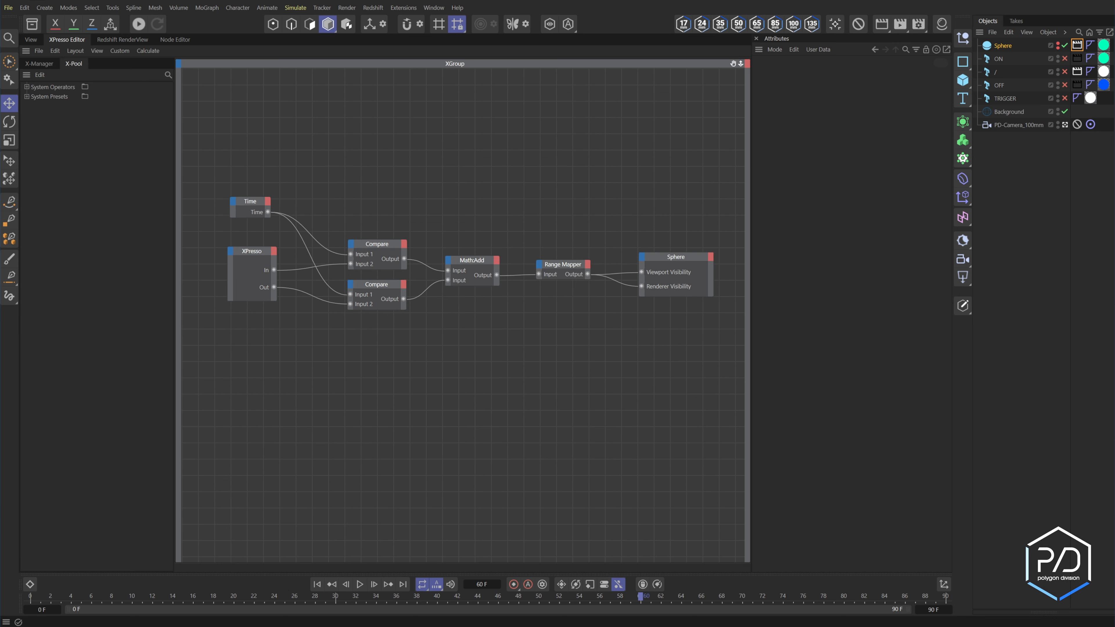
# Step: Switch back to Cinema 4D and add a Condition logic node to the XPresso graph, placed below the Range Mapper
pyautogui.rightClick(520, 345)
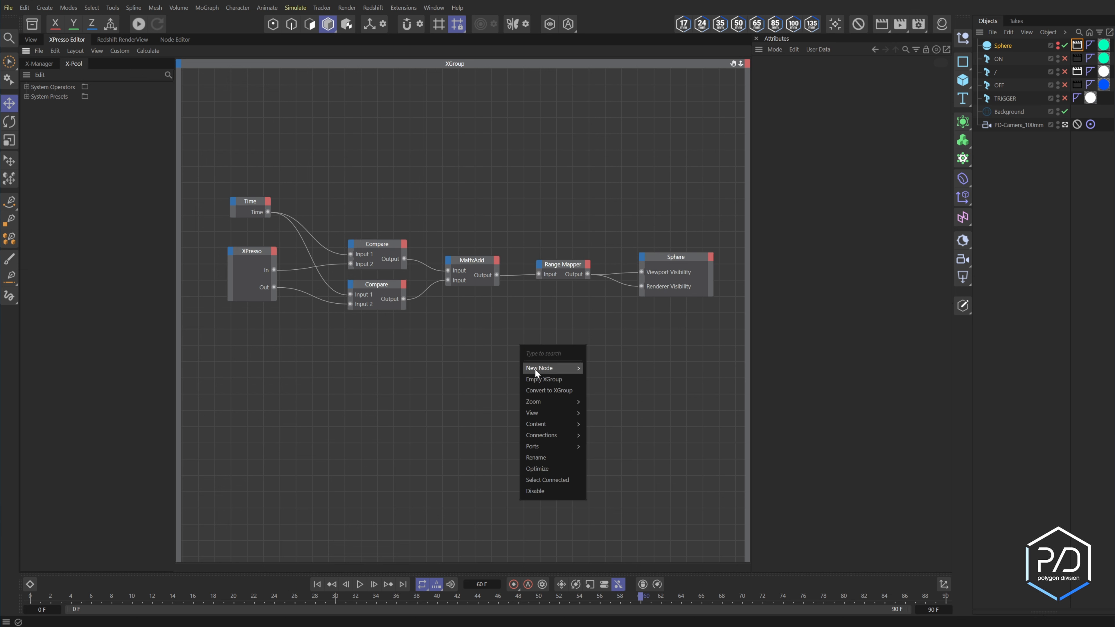
pyautogui.moveTo(552, 368)
pyautogui.moveTo(610, 369)
pyautogui.moveTo(671, 427)
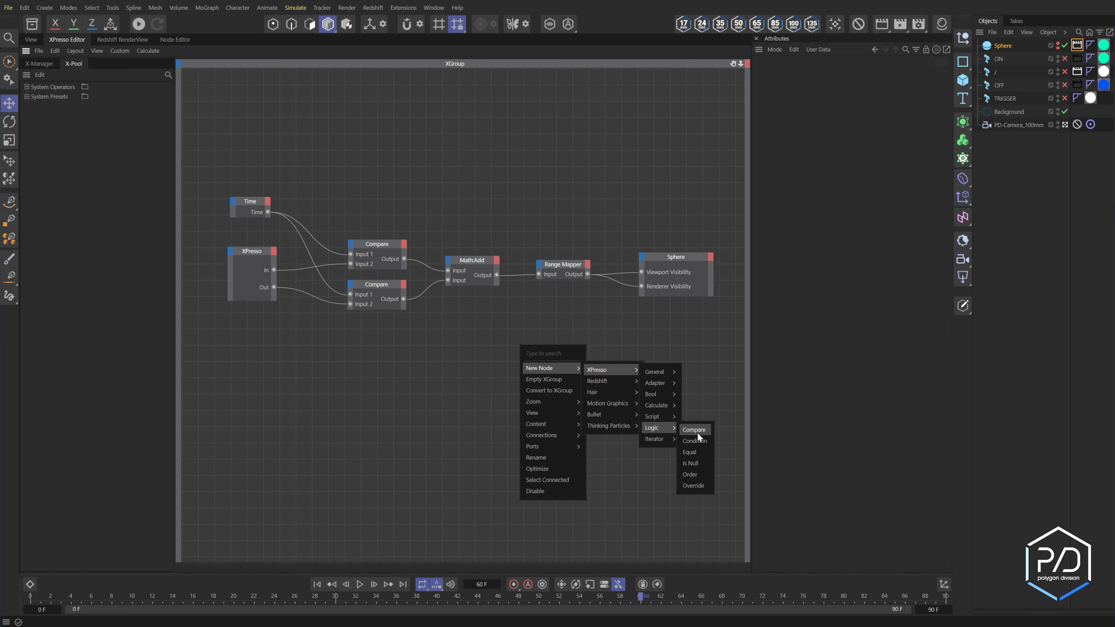
pyautogui.click(698, 440)
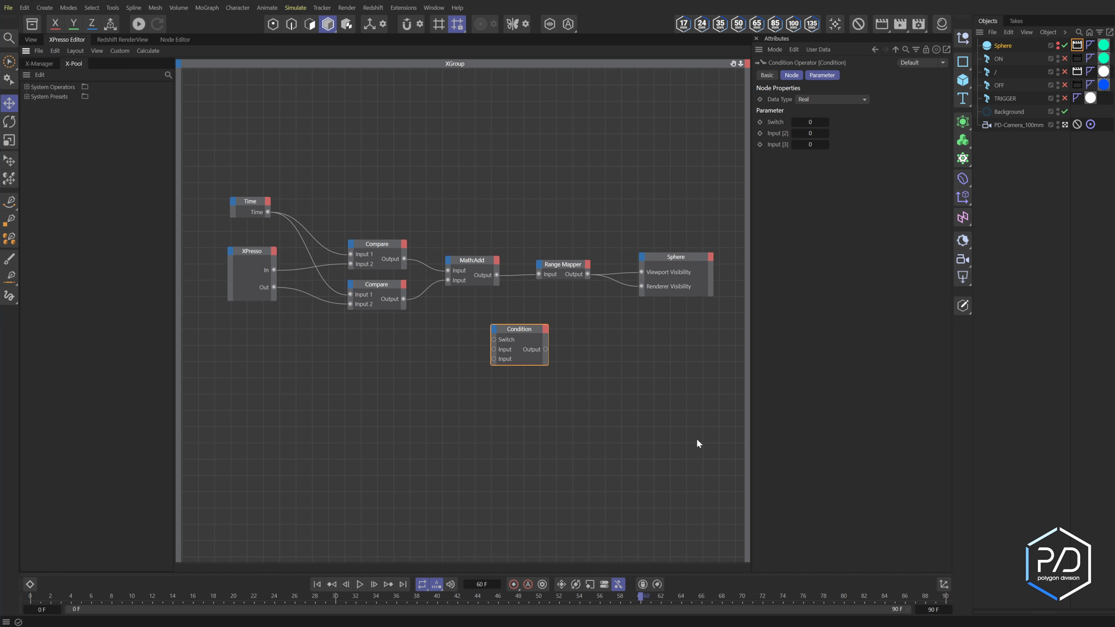
pyautogui.moveTo(529, 331); pyautogui.dragTo(571, 327)
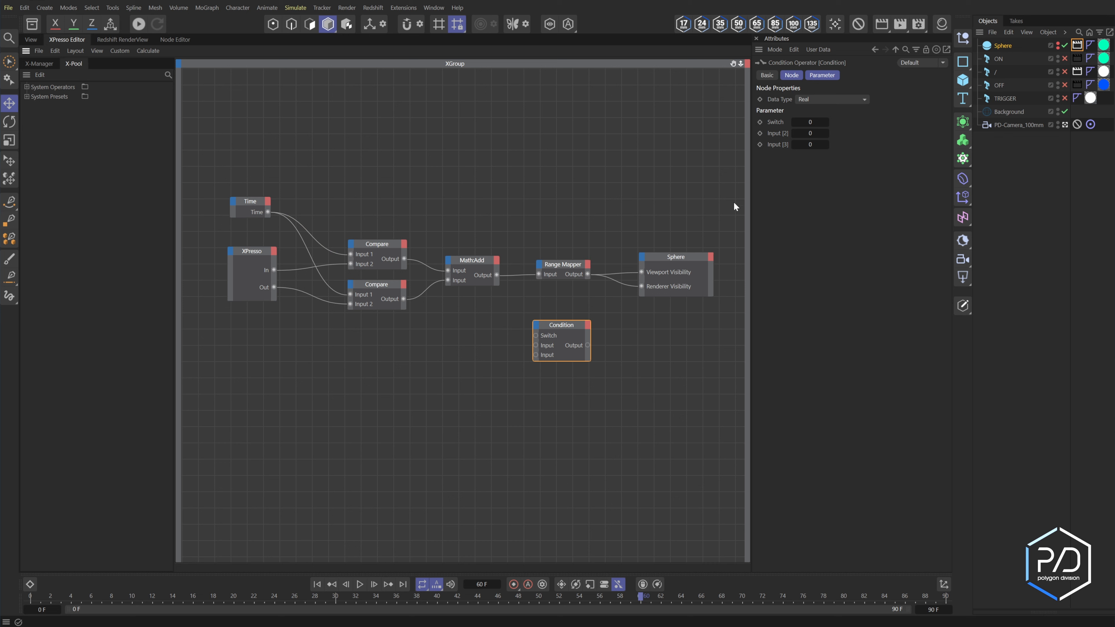
# Step: Try stepping the Condition node's Switch value up and down, returning it to 0
pyautogui.click(827, 122)
pyautogui.click(794, 123)
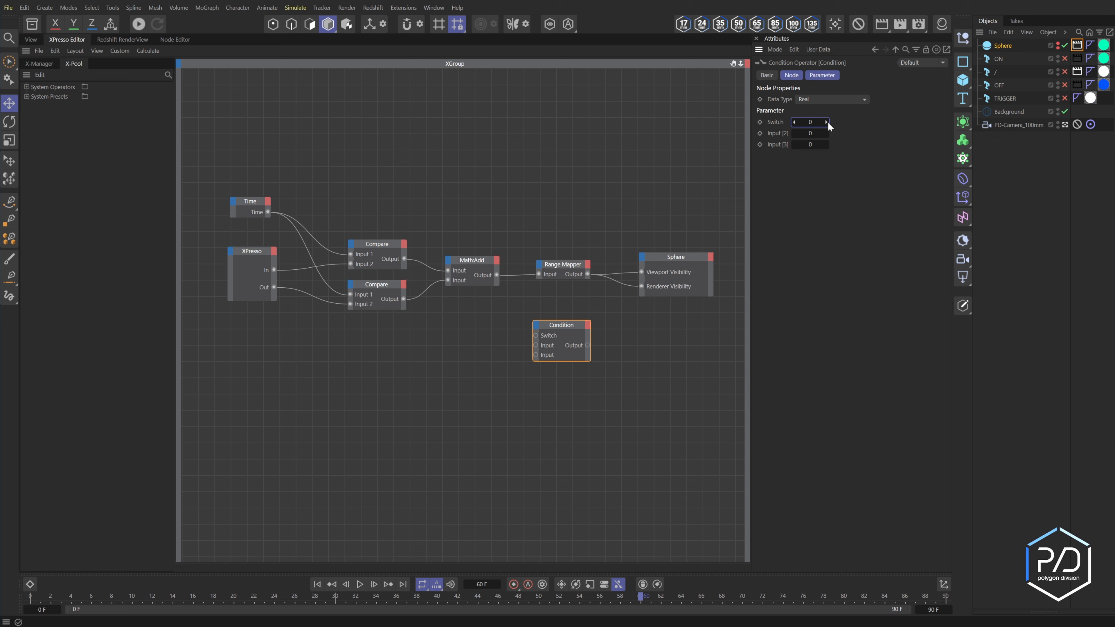
pyautogui.click(794, 123)
pyautogui.click(795, 122)
# Step: Add a third Input port to the Condition node and delete it again
pyautogui.click(536, 325)
pyautogui.click(543, 345)
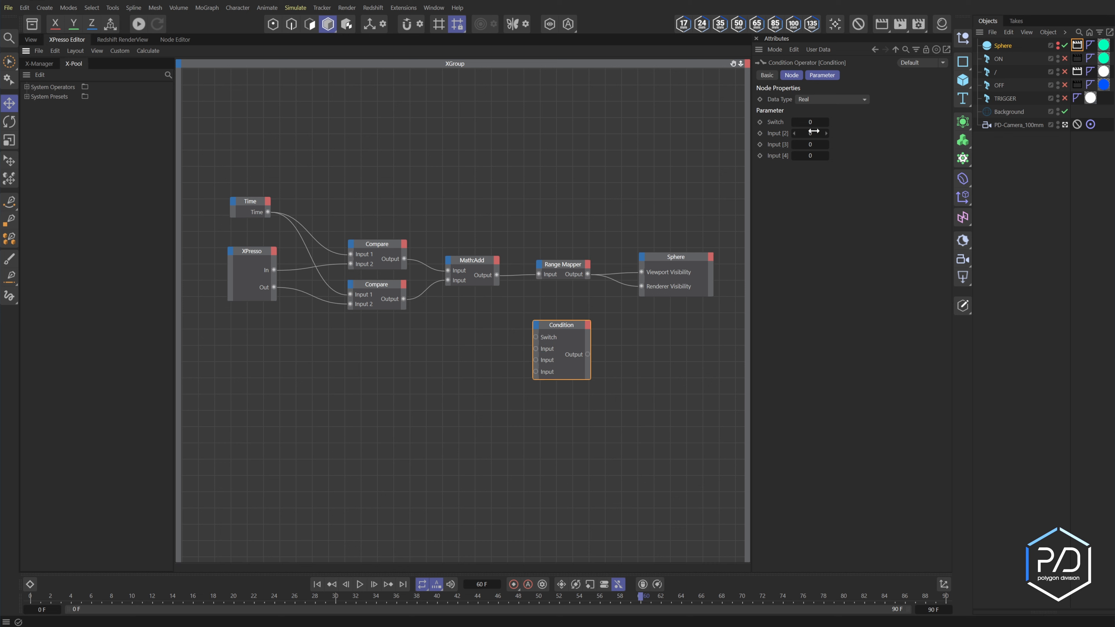
pyautogui.rightClick(544, 371)
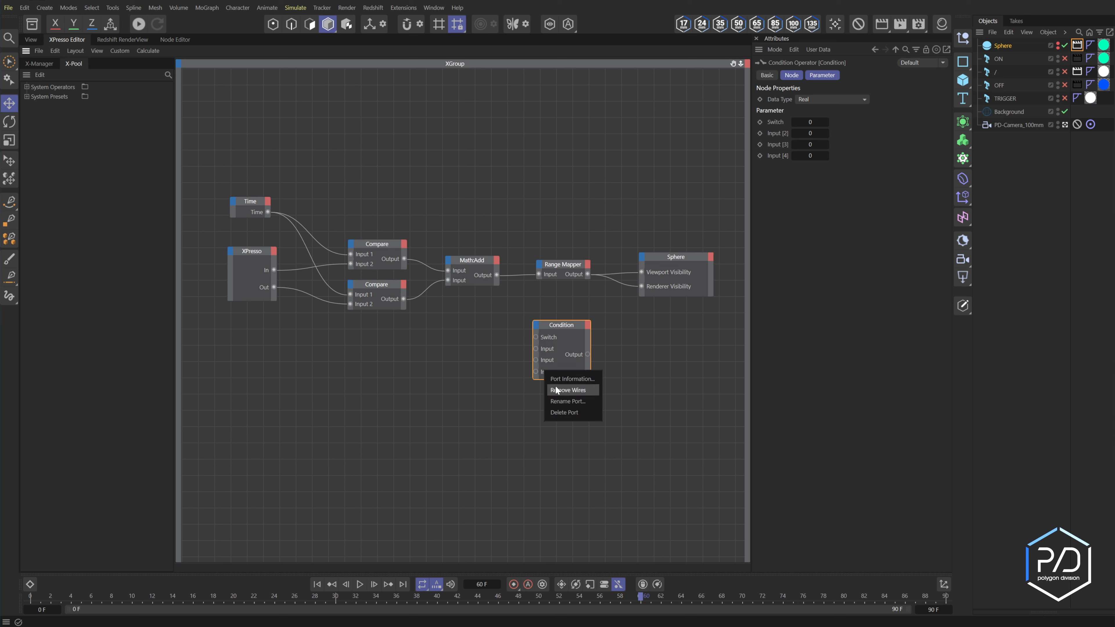
pyautogui.click(563, 414)
# Step: Adjust the Condition node's placement slightly upward and connect Math:Add's output to its Switch port
pyautogui.moveTo(563, 321); pyautogui.dragTo(564, 320)
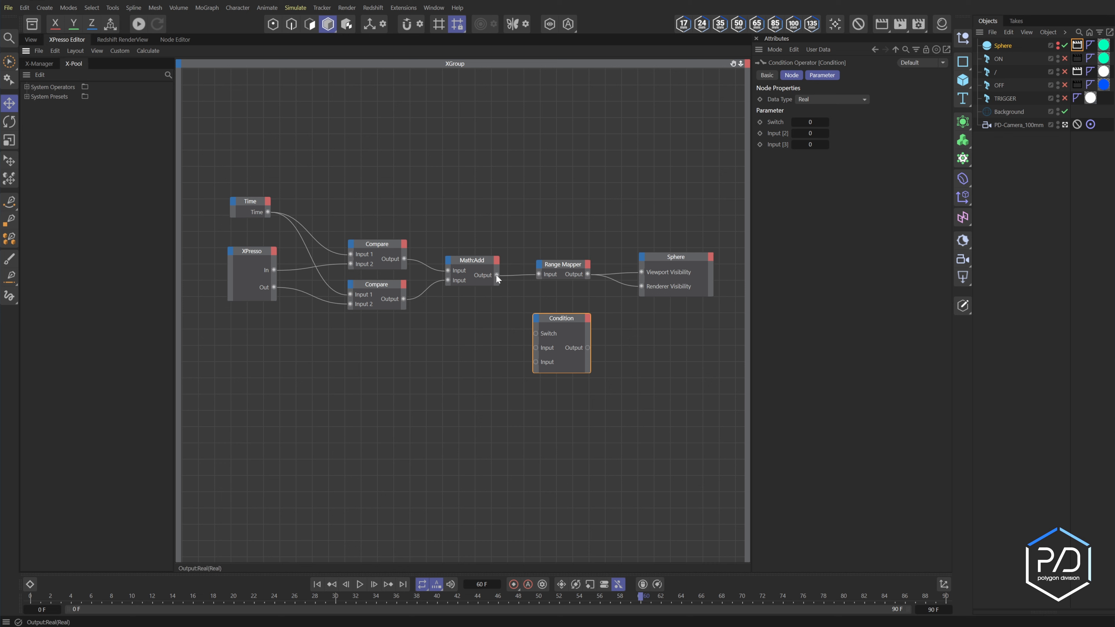
pyautogui.moveTo(537, 335); pyautogui.dragTo(536, 334)
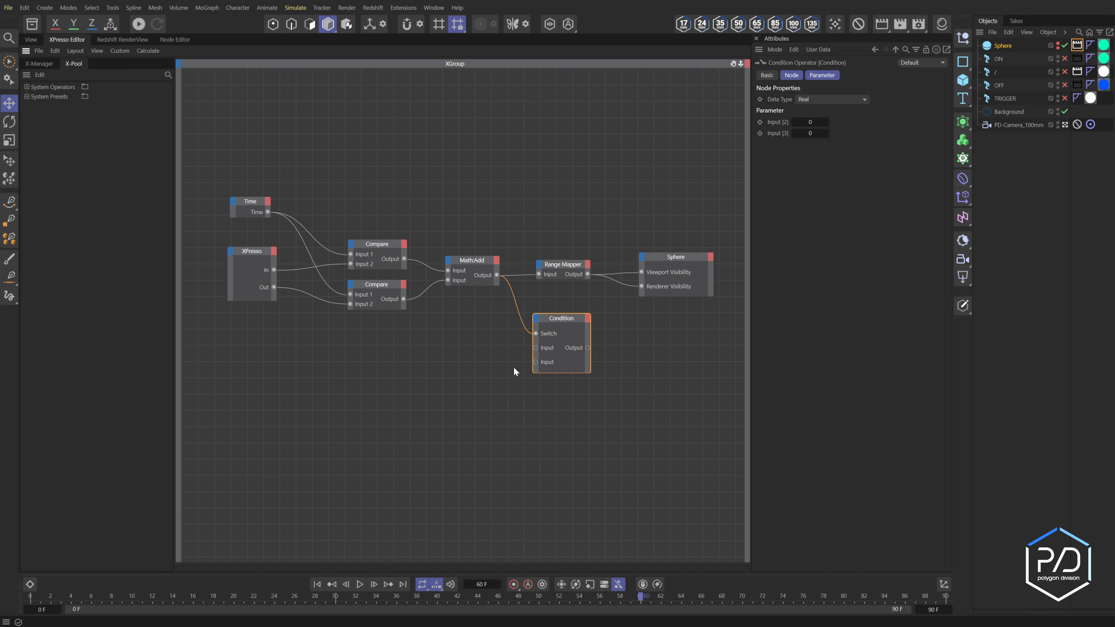
# Step: Add a Constant node below Math:Add, beside the Condition node, and set its data type to Color
pyautogui.rightClick(469, 359)
pyautogui.moveTo(486, 381)
pyautogui.moveTo(554, 382)
pyautogui.moveTo(602, 385)
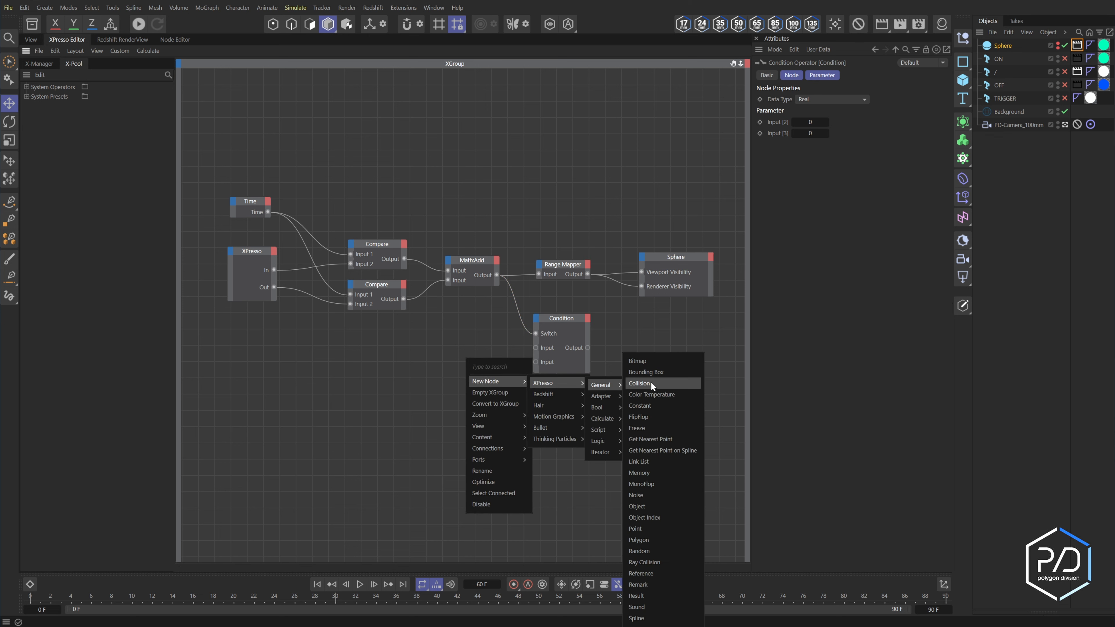
pyautogui.click(639, 406)
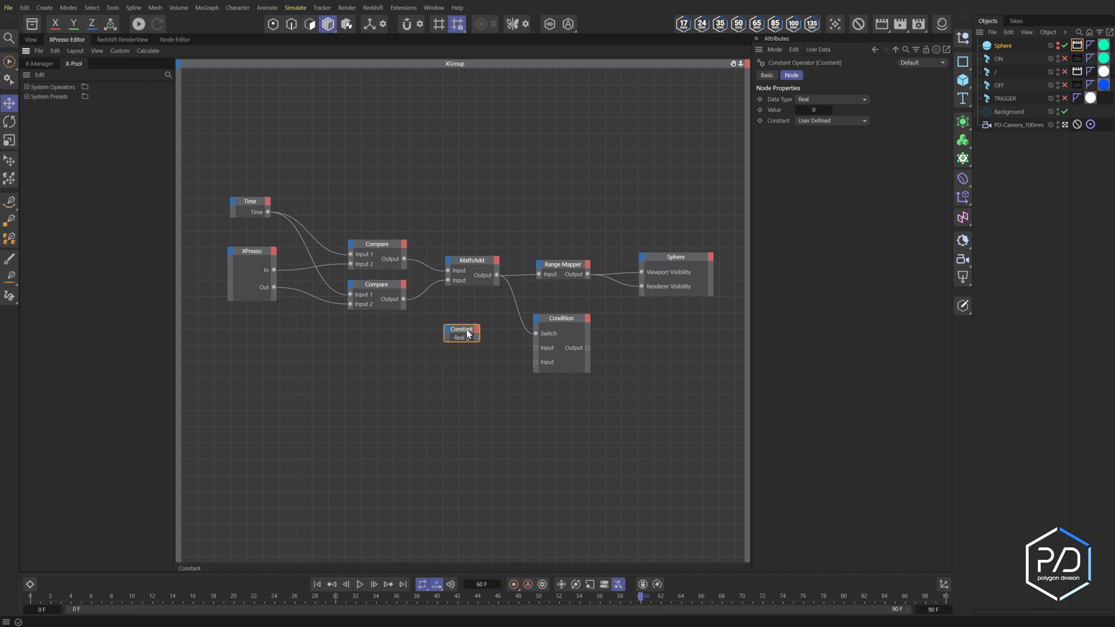
pyautogui.moveTo(468, 335); pyautogui.dragTo(467, 338)
pyautogui.click(832, 99)
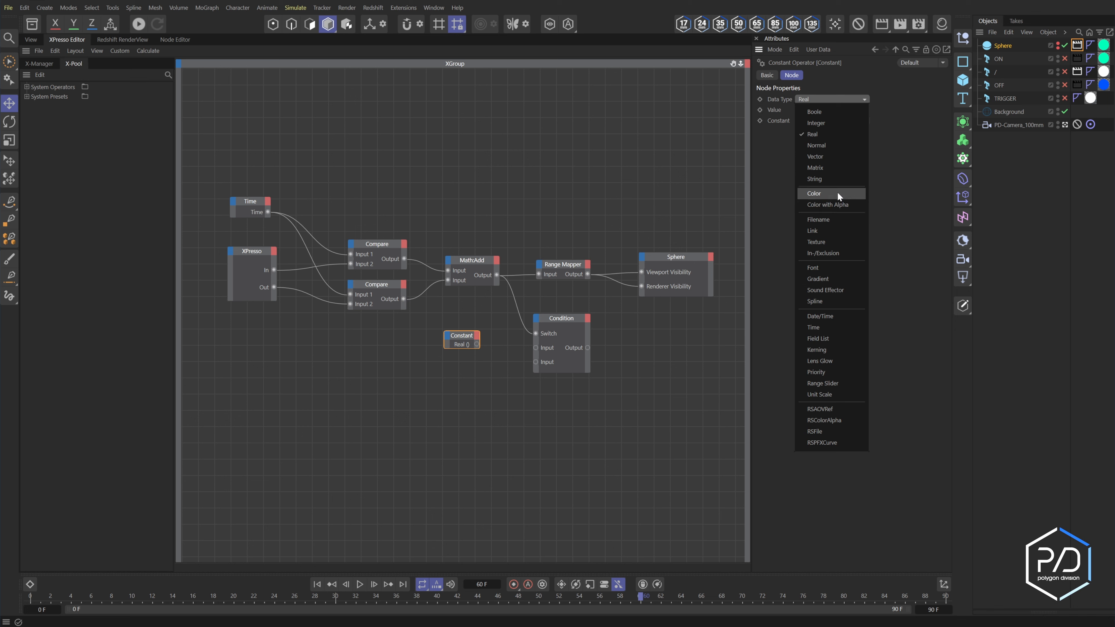
pyautogui.click(837, 192)
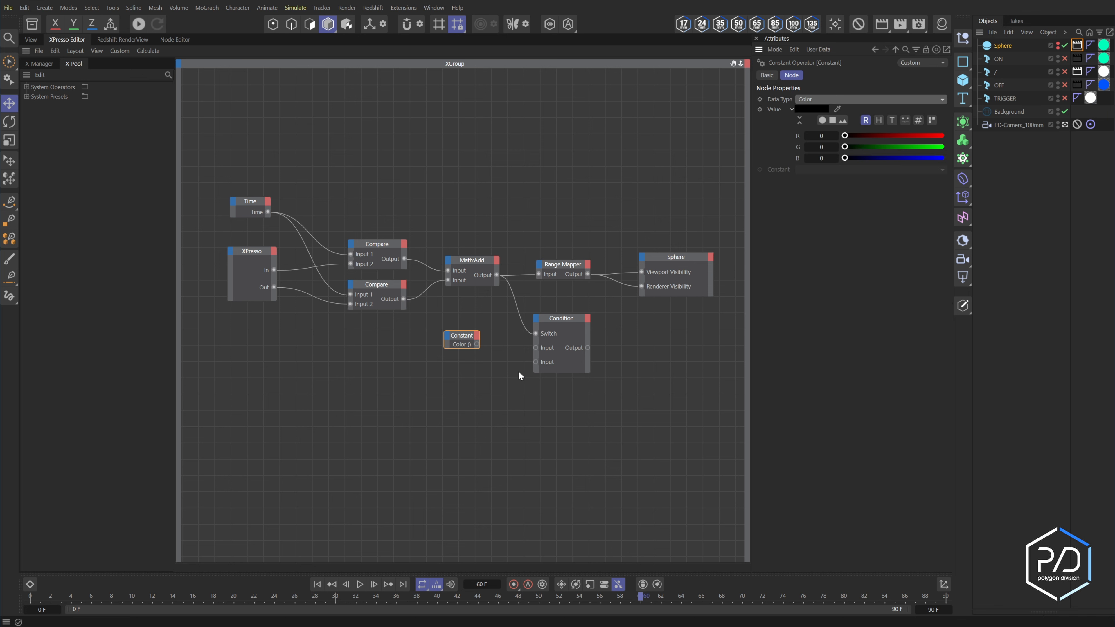
# Step: Connect the Color Constant to the Condition node's first Input, and connect a duplicate Constant placed below it to the second Input
pyautogui.moveTo(477, 344); pyautogui.dragTo(536, 347)
pyautogui.moveTo(469, 338); pyautogui.dragTo(536, 362)
pyautogui.hotkey('ctrl', 'z')
pyautogui.click(819, 109)
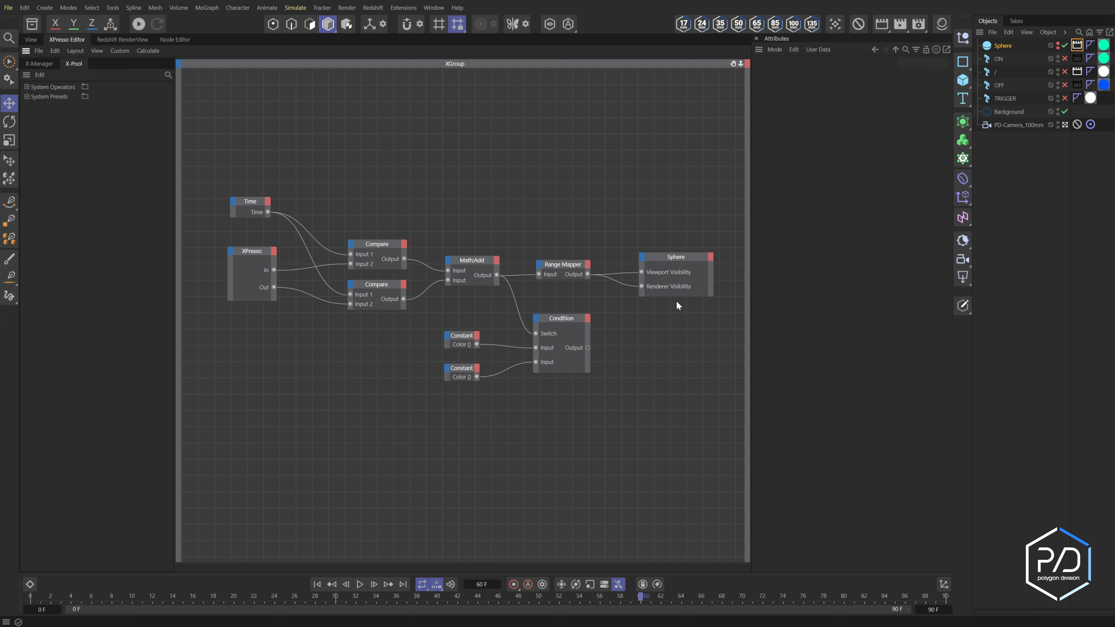
# Step: Bring the Sphere's XPresso tag into the graph as a node beside the Condition node, and set the tag's icon color to red
pyautogui.moveTo(1078, 45); pyautogui.dragTo(656, 349)
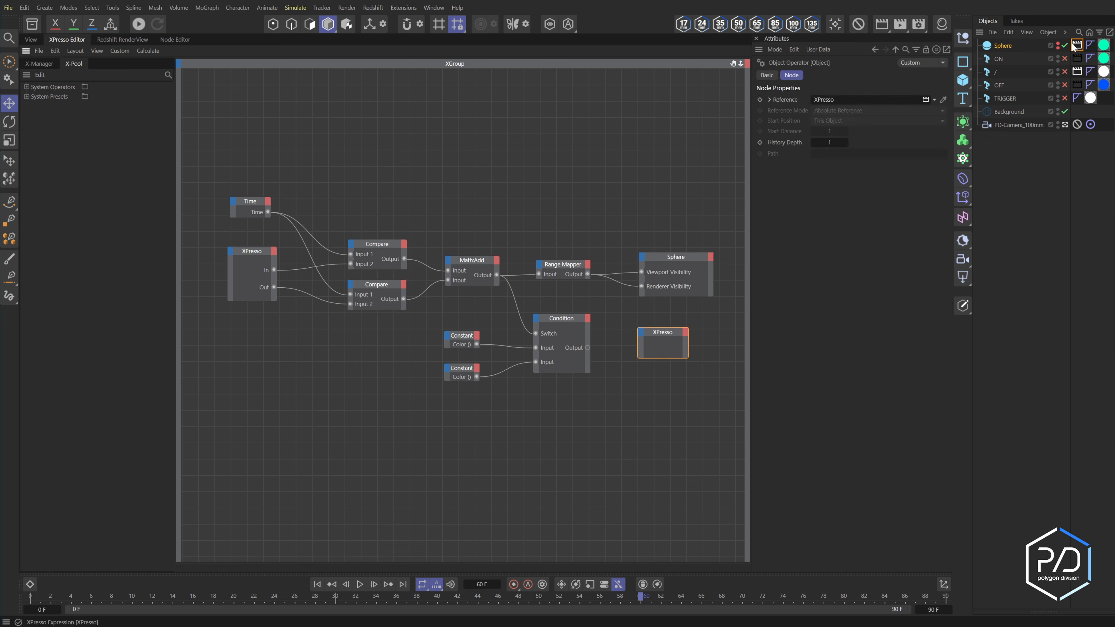
pyautogui.click(766, 76)
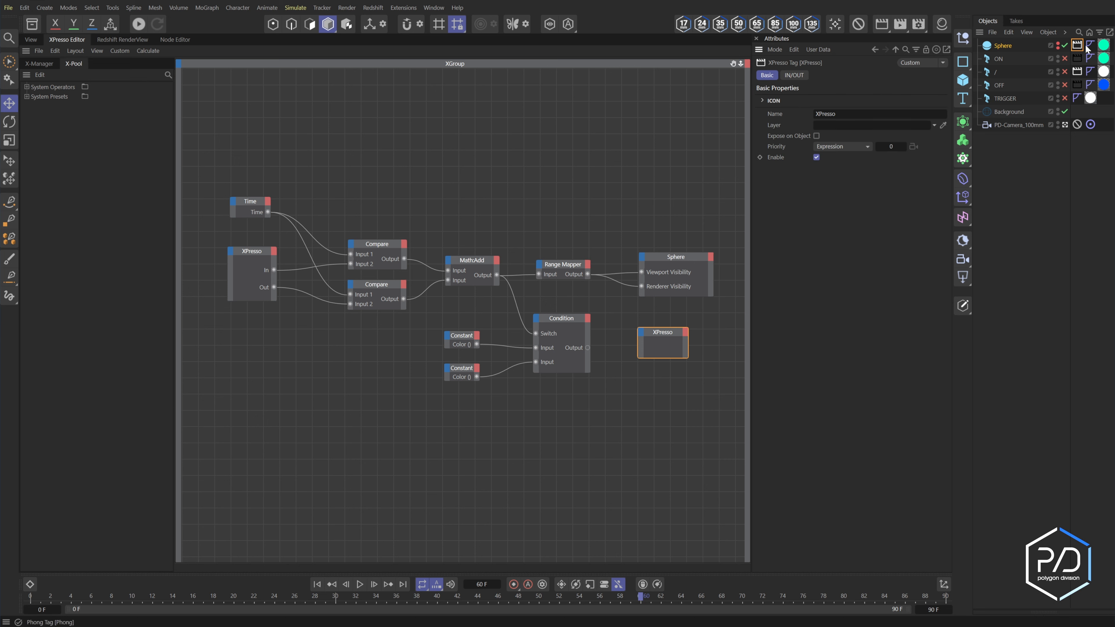
pyautogui.click(772, 101)
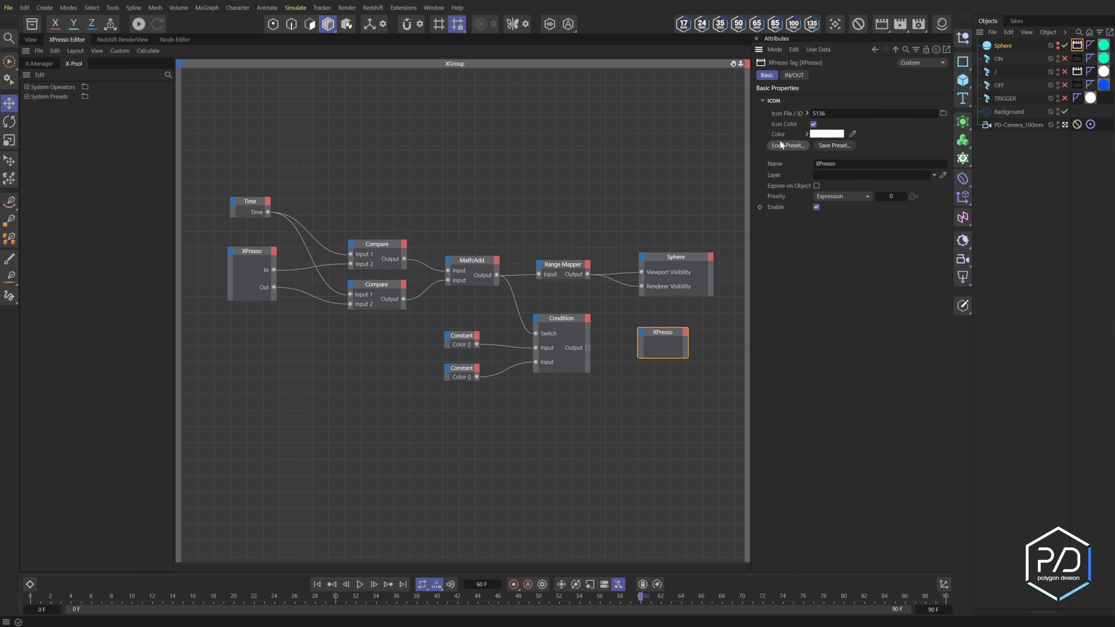
pyautogui.click(812, 134)
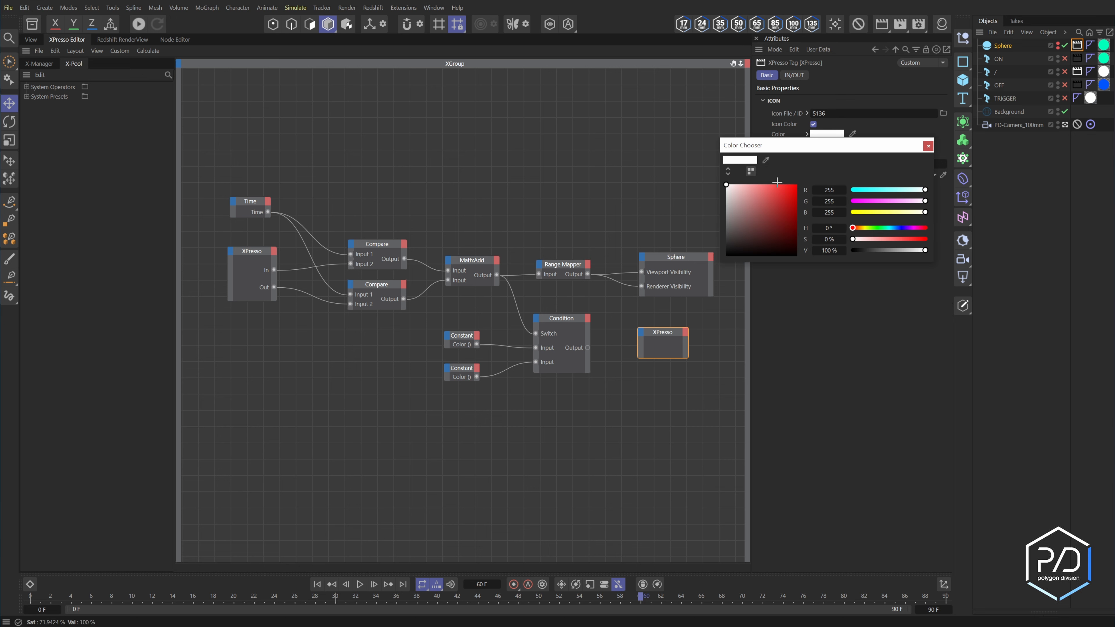
pyautogui.click(797, 185)
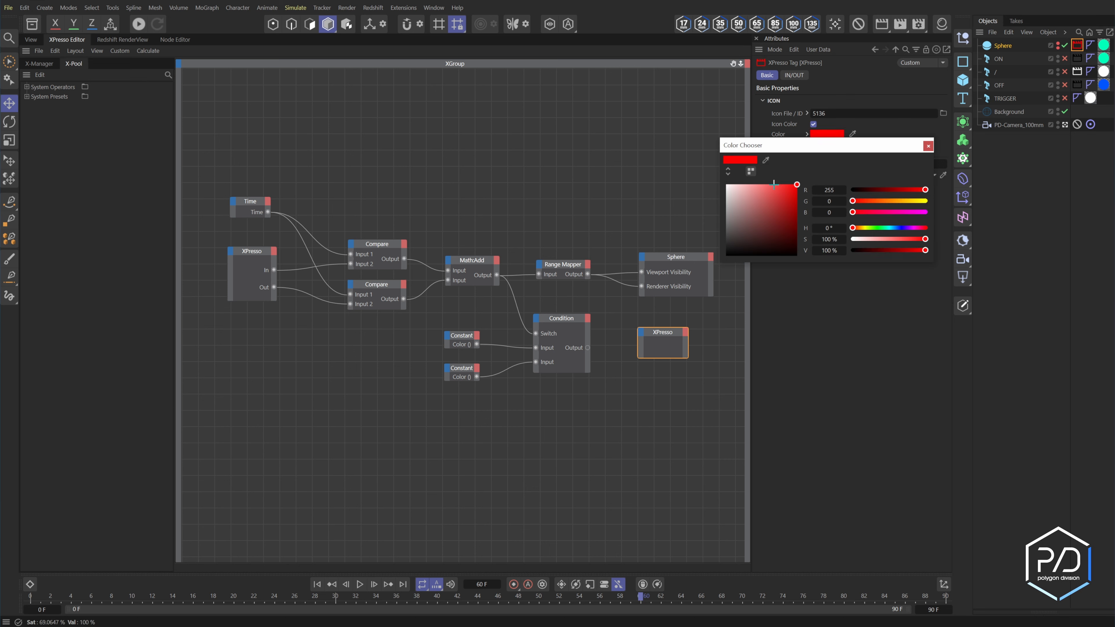
pyautogui.click(929, 146)
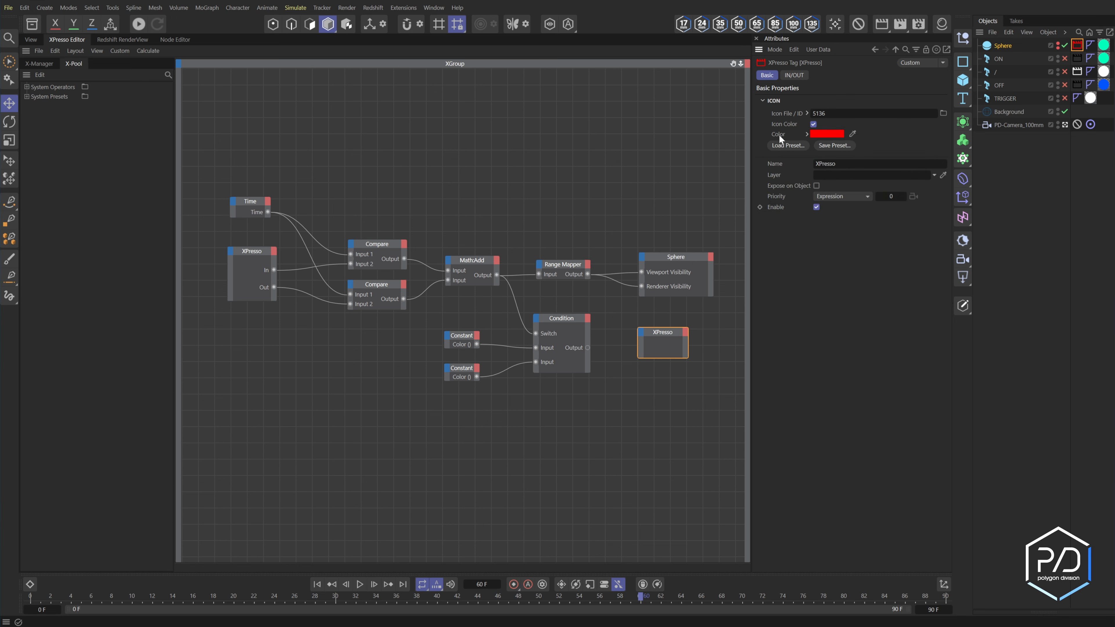
# Step: Add the tag's icon Color as an input port on the new XPresso node and connect the Condition node's Output to it
pyautogui.moveTo(779, 134); pyautogui.dragTo(638, 347)
pyautogui.click(636, 348)
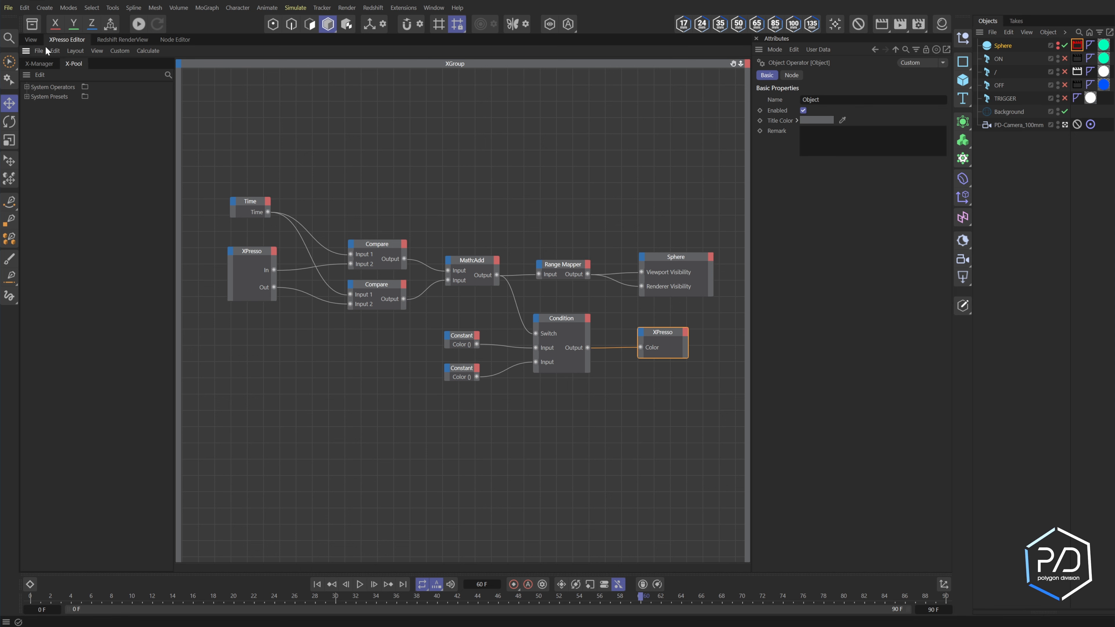
# Step: Play the animation from the start in the viewport to check the XPresso tag's icon color switching
pyautogui.click(31, 41)
pyautogui.click(317, 584)
pyautogui.click(360, 584)
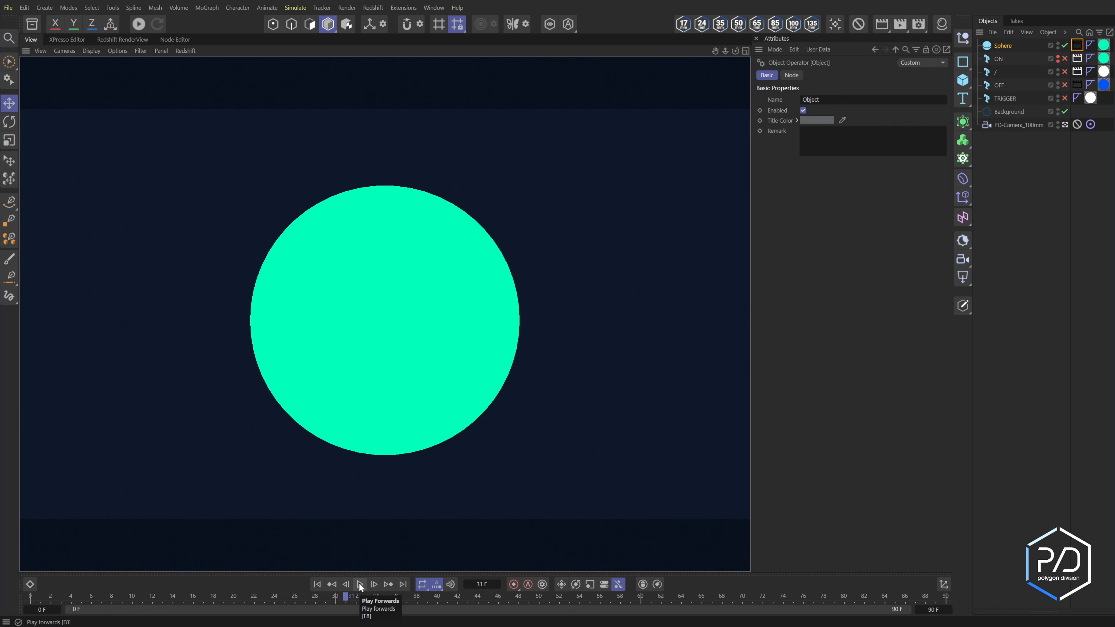
pyautogui.click(360, 585)
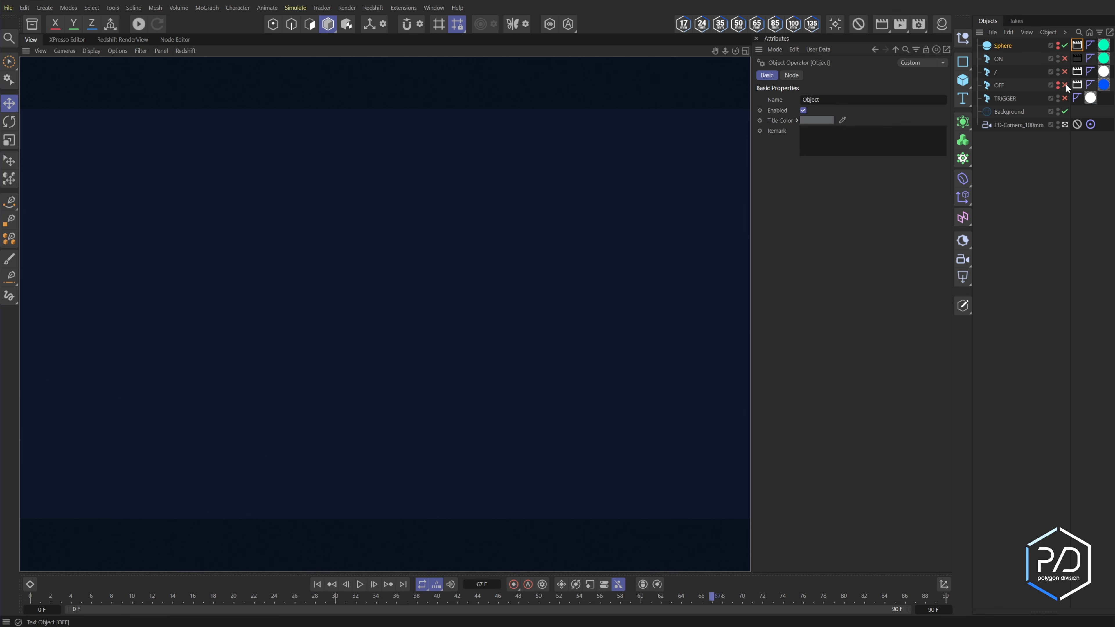
# Step: Swap the Constants so the white one feeds the Condition node's first Input and the black one the second, and play the animation
pyautogui.doubleClick(1078, 46)
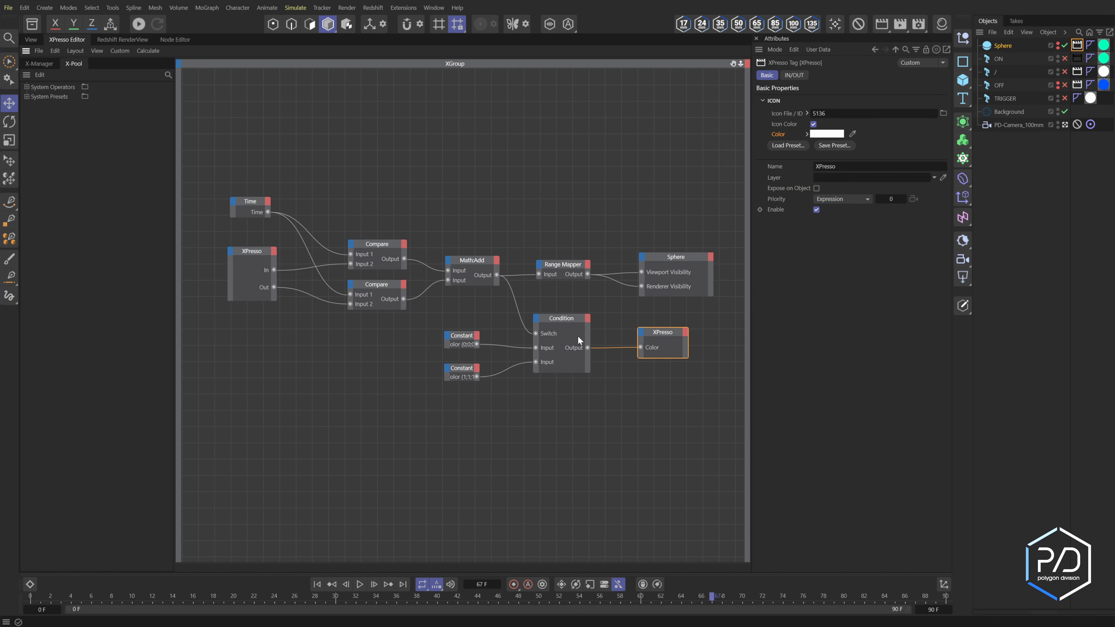
pyautogui.moveTo(476, 377); pyautogui.dragTo(536, 348)
pyautogui.click(360, 586)
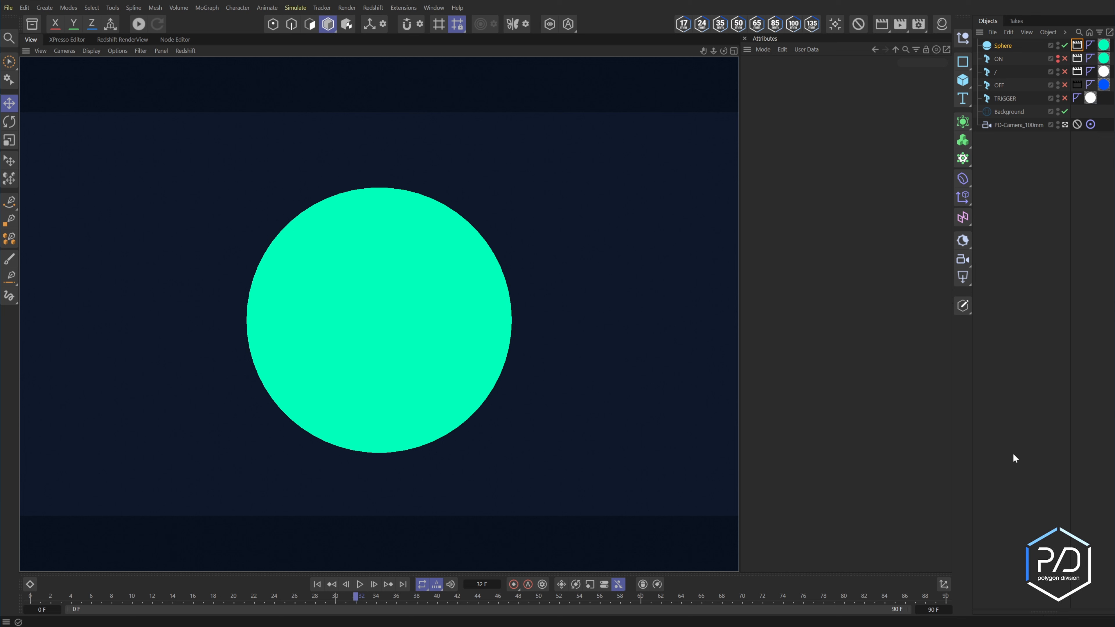
pyautogui.click(1014, 454)
# Step: Create a new asset category named Tools in the Asset Browser
pyautogui.click(31, 26)
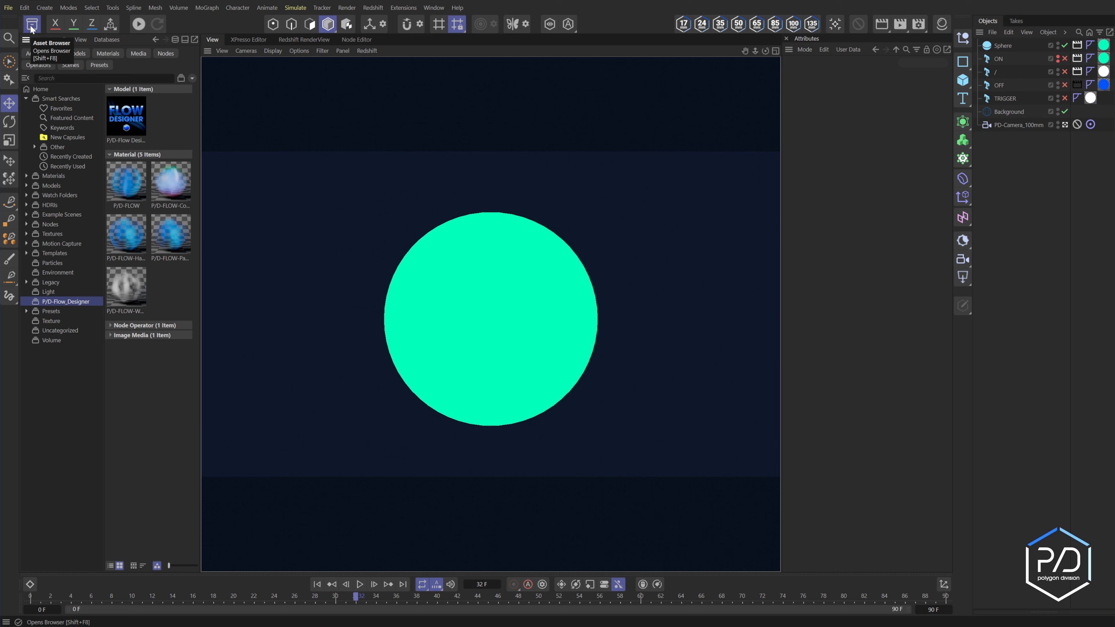
pyautogui.click(52, 391)
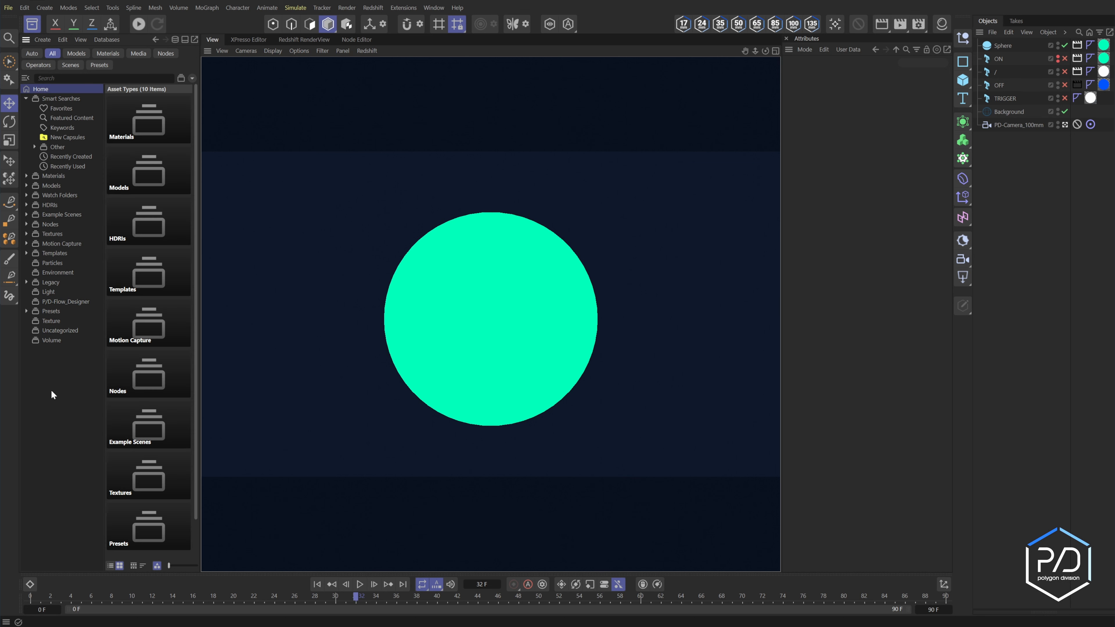
pyautogui.rightClick(58, 376)
pyautogui.click(85, 389)
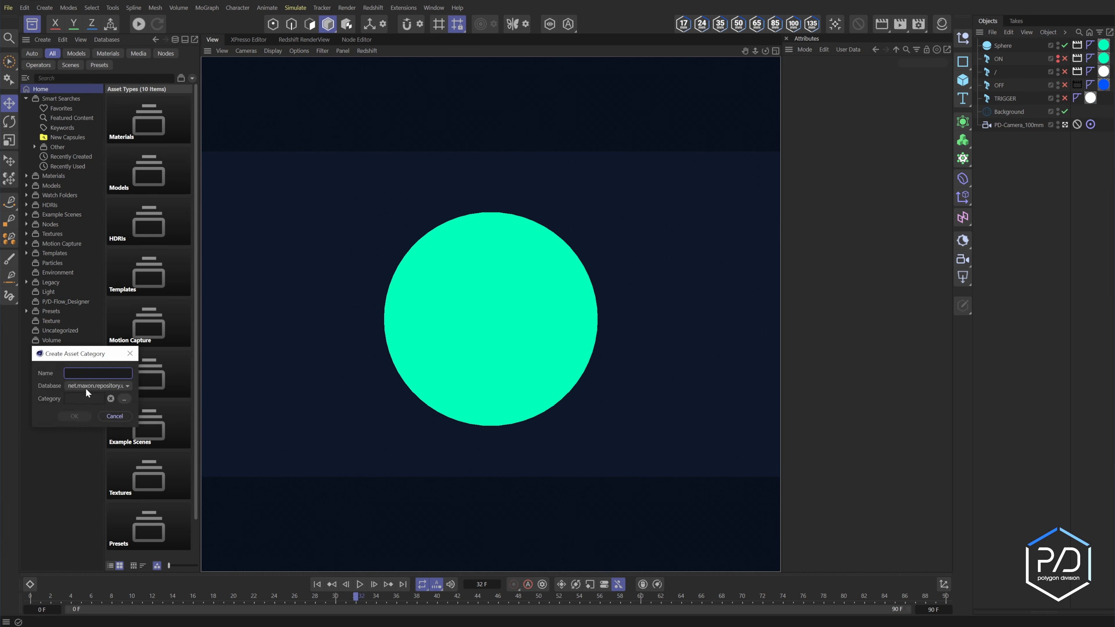
pyautogui.write('Tools')
pyautogui.press('Return')
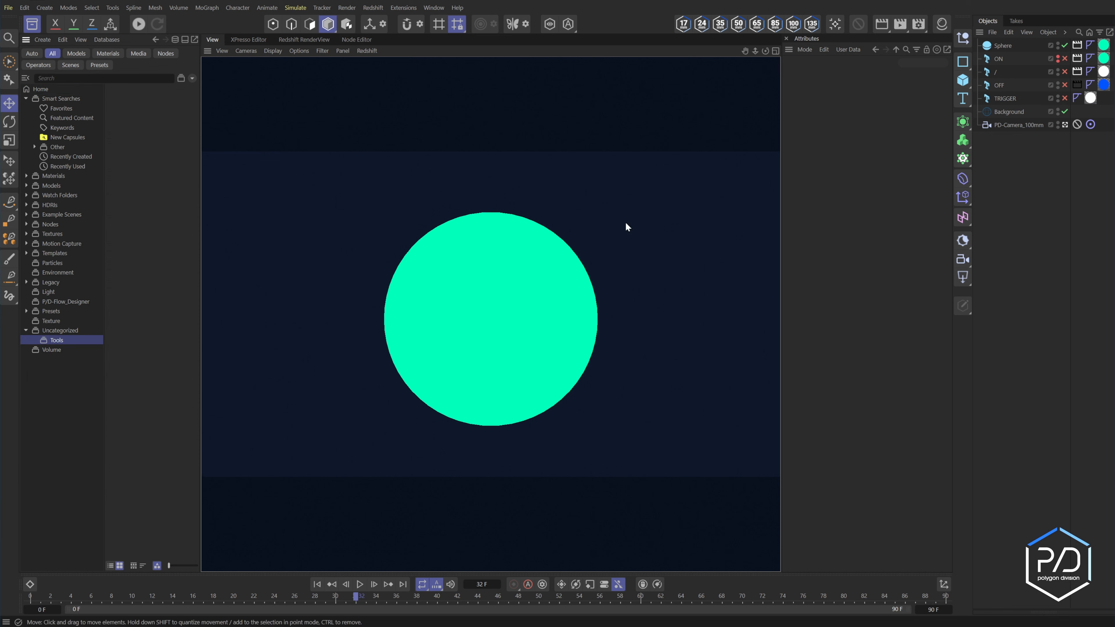
# Step: Save the Sphere as an asset named In/Out in the Tools category and load the asset into the scene
pyautogui.moveTo(1011, 49); pyautogui.dragTo(134, 219)
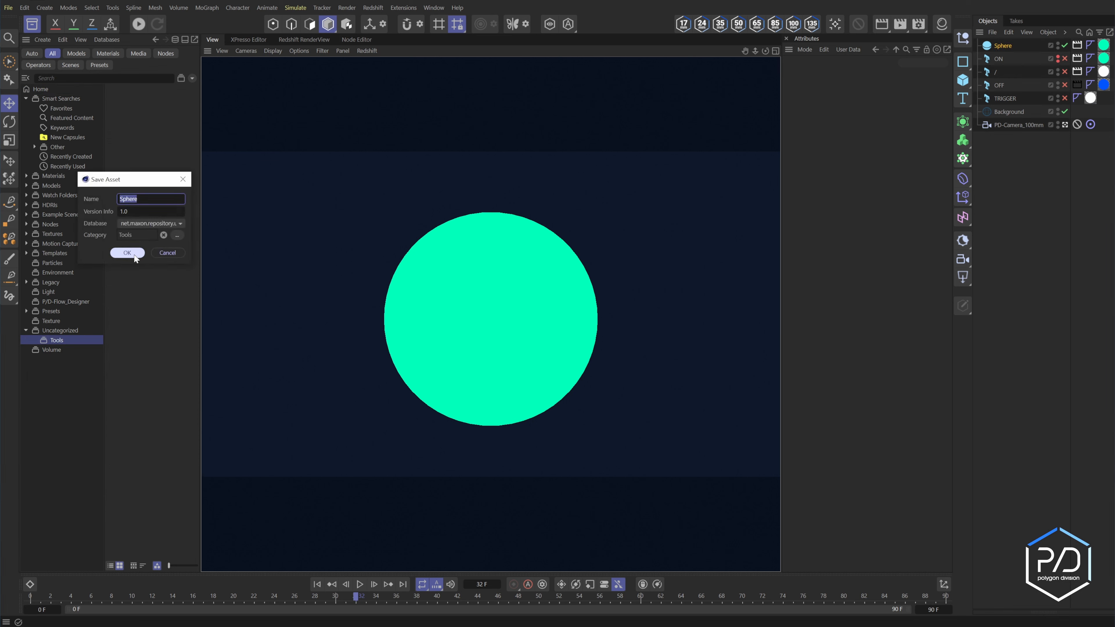
pyautogui.click(128, 253)
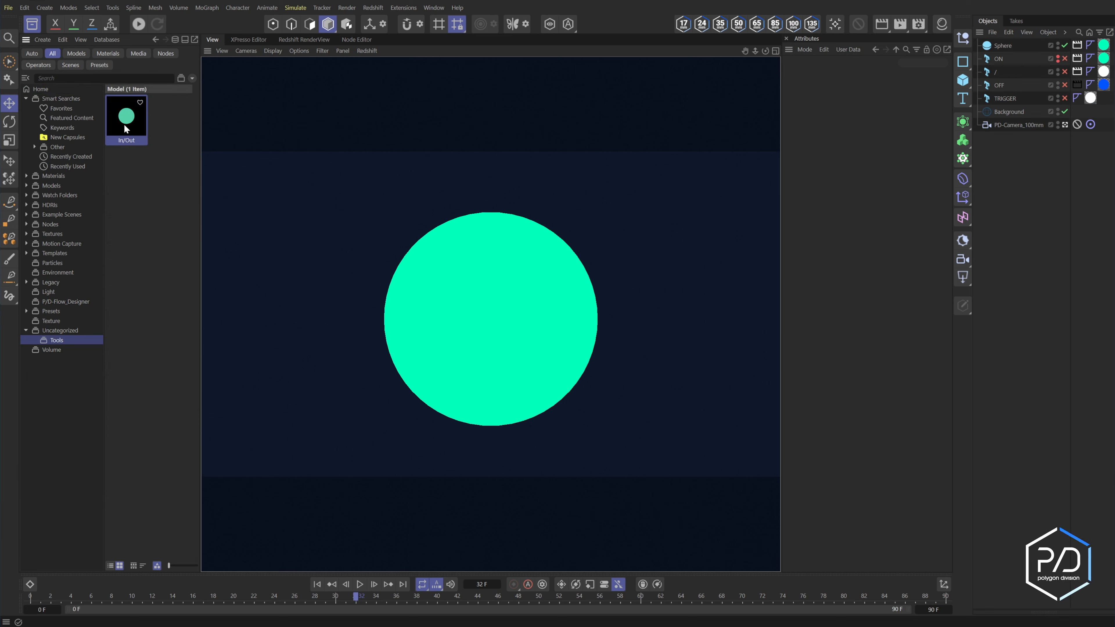
pyautogui.moveTo(125, 128); pyautogui.dragTo(1009, 167)
# Step: Try moving the loaded Sphere's XPresso tag onto a new Text Spline, and delete the Text Spline
pyautogui.click(962, 98)
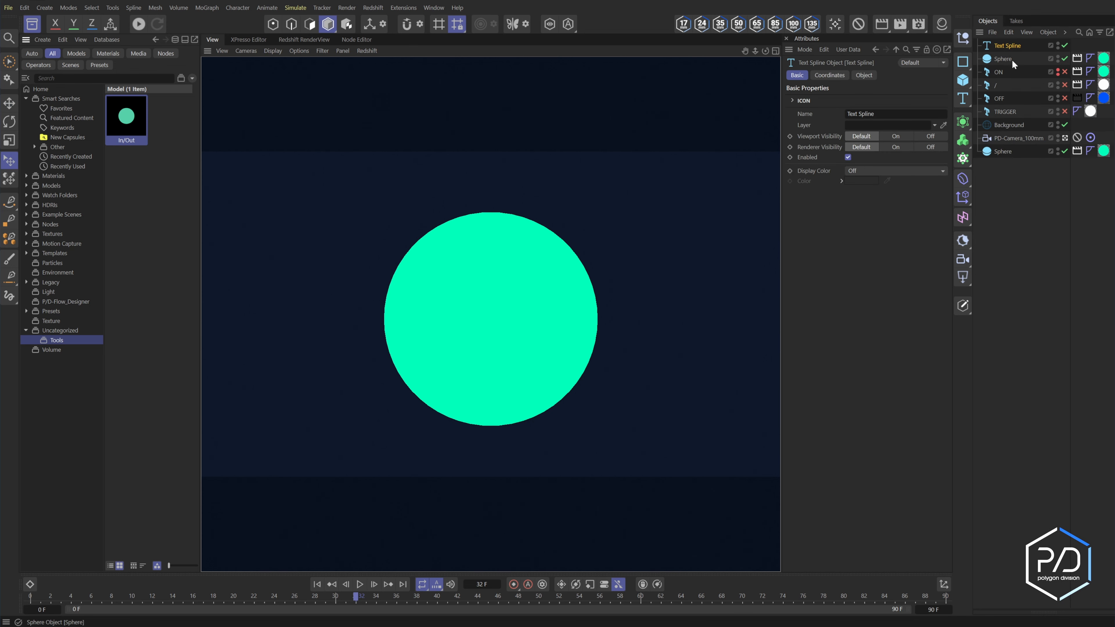
pyautogui.click(1077, 44)
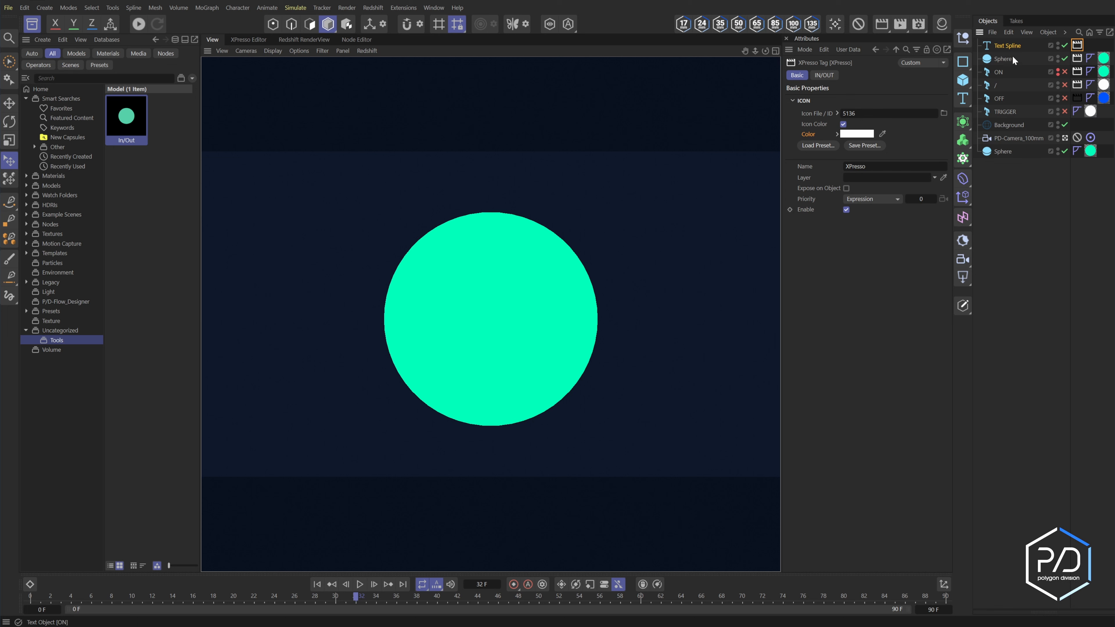
pyautogui.click(1005, 44)
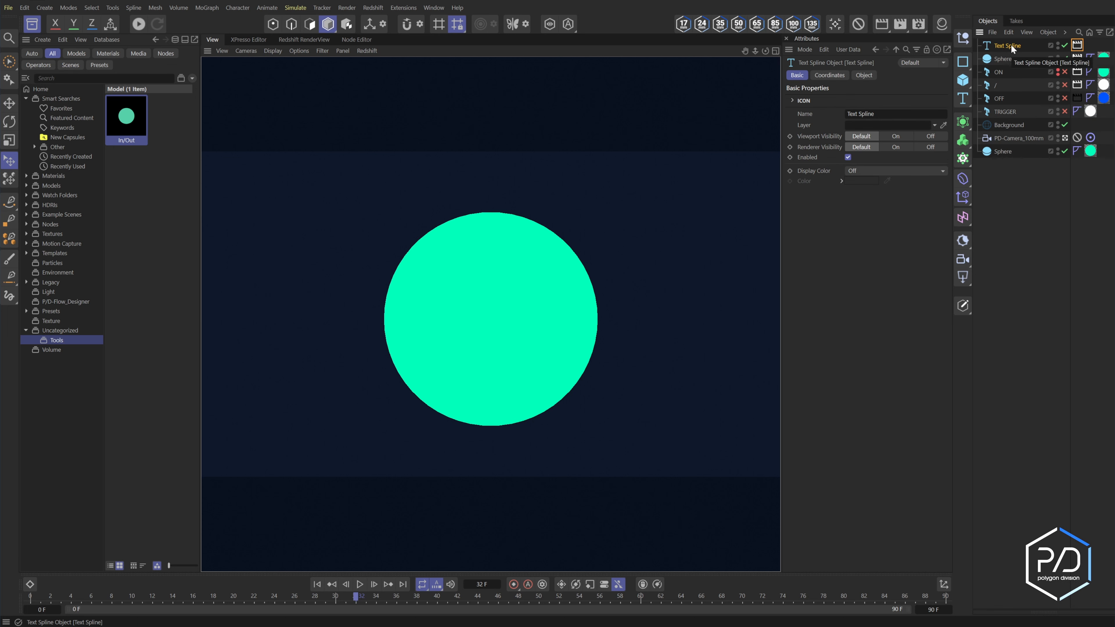
pyautogui.press('Delete')
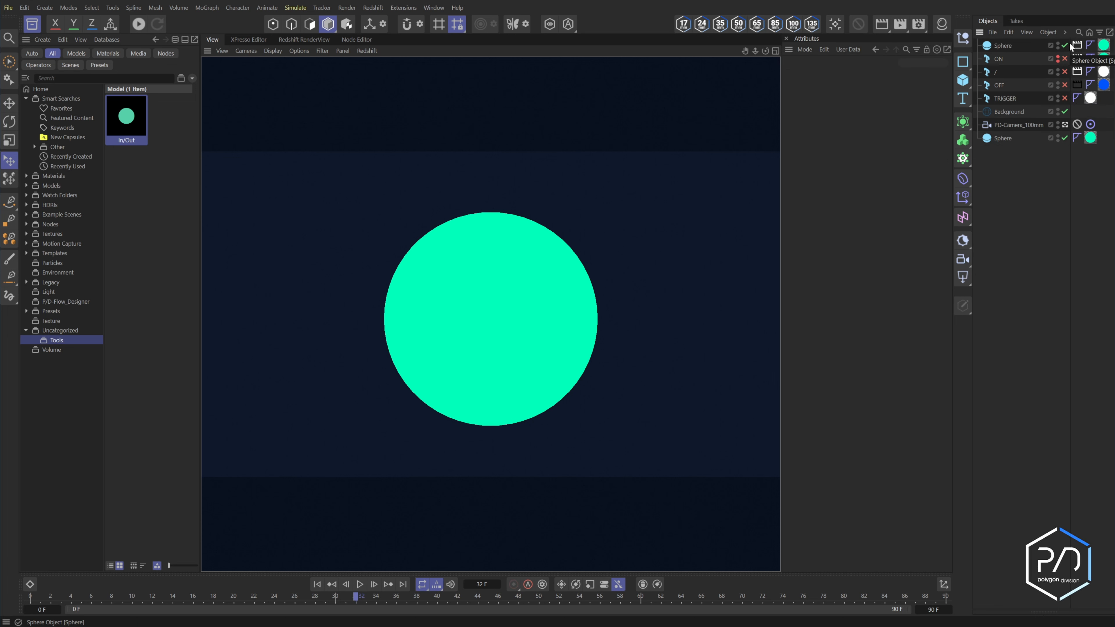
# Step: Open the original Sphere's XPresso graph, close the Asset Browser and select the Sphere node
pyautogui.doubleClick(1077, 44)
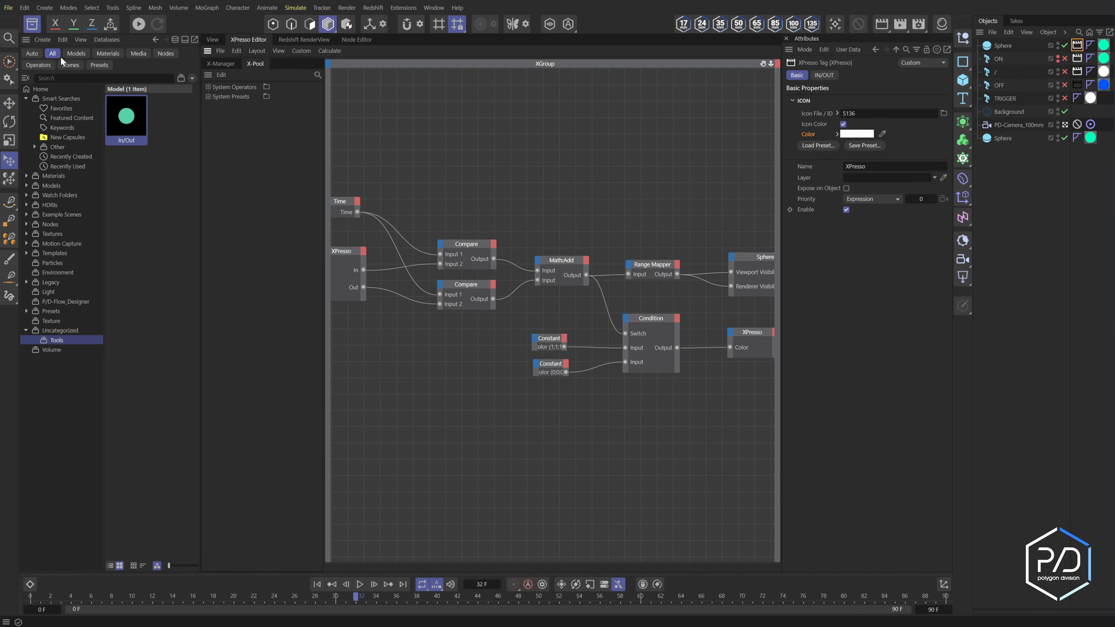
pyautogui.click(32, 24)
pyautogui.keyDown('alt'); pyautogui.moveTo(457, 308); pyautogui.dragTo(446, 307, button='middle'); pyautogui.keyUp('alt')
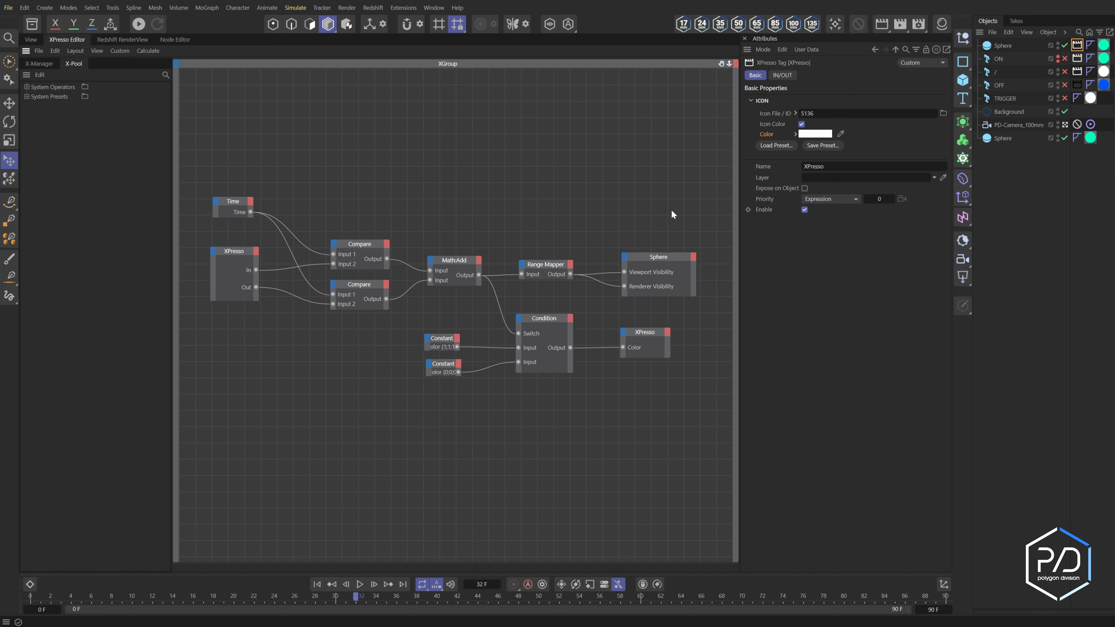
pyautogui.moveTo(672, 213); pyautogui.dragTo(649, 297)
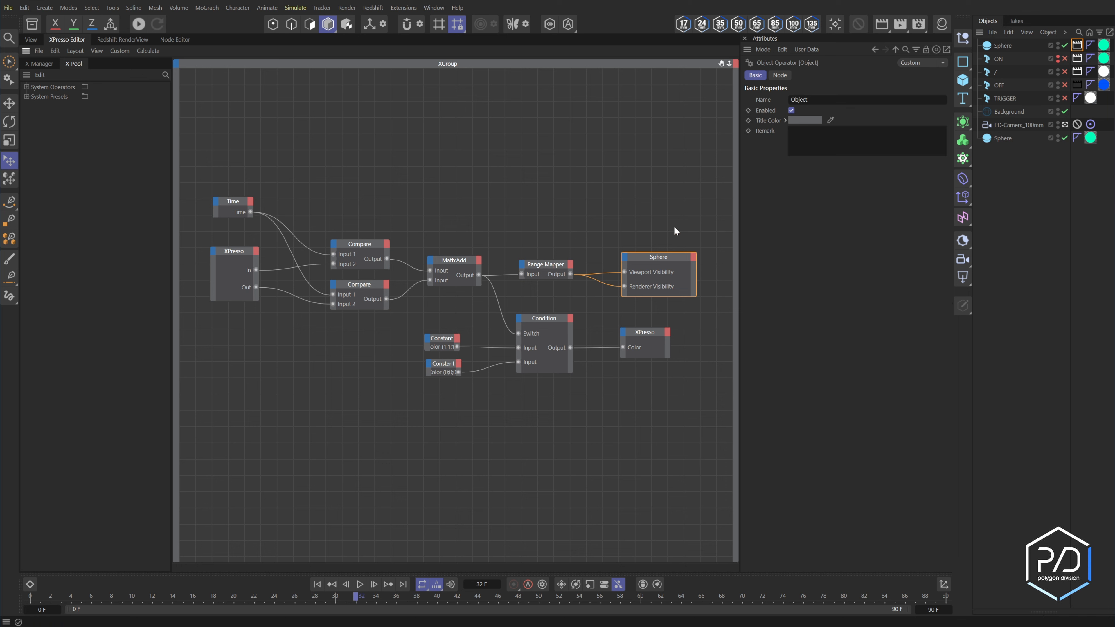
# Step: Add a Cube to the scene, inspect the Sphere's XPresso tag, and delete the Cube again
pyautogui.click(963, 79)
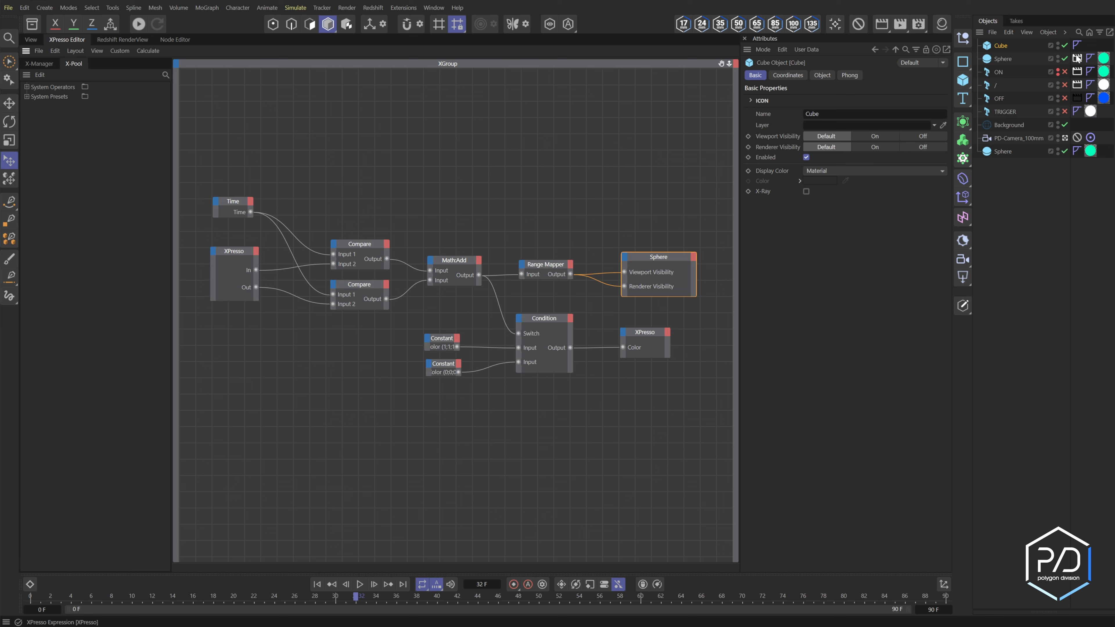
pyautogui.moveTo(1077, 59)
pyautogui.mouseDown()
pyautogui.moveTo(1091, 44)
pyautogui.moveTo(1074, 59)
pyautogui.mouseUp()
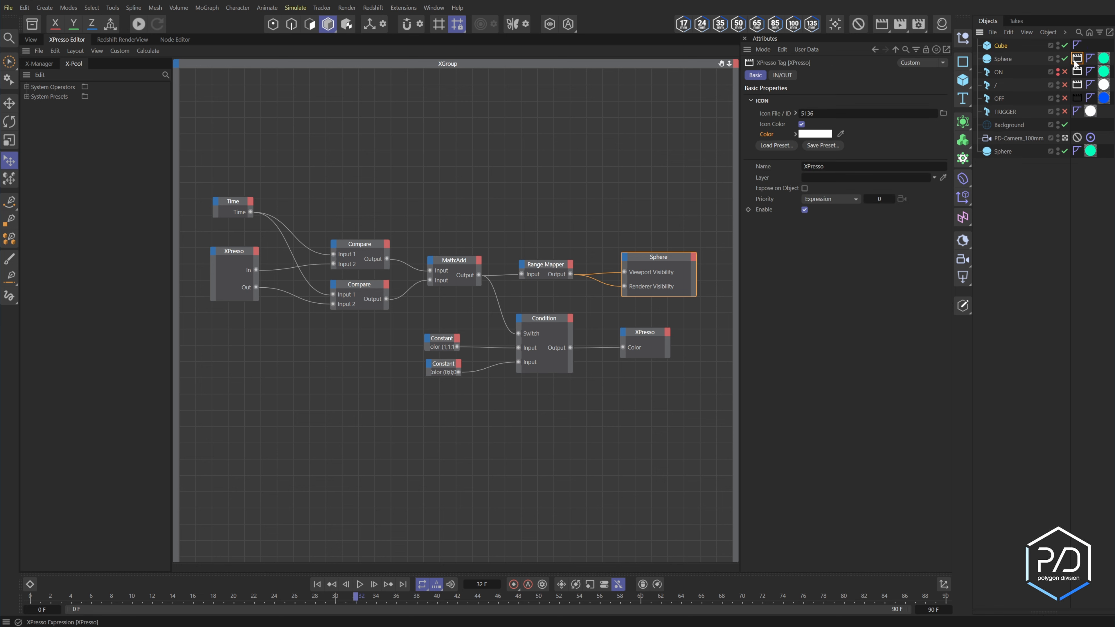
pyautogui.click(1000, 44)
pyautogui.press('Delete')
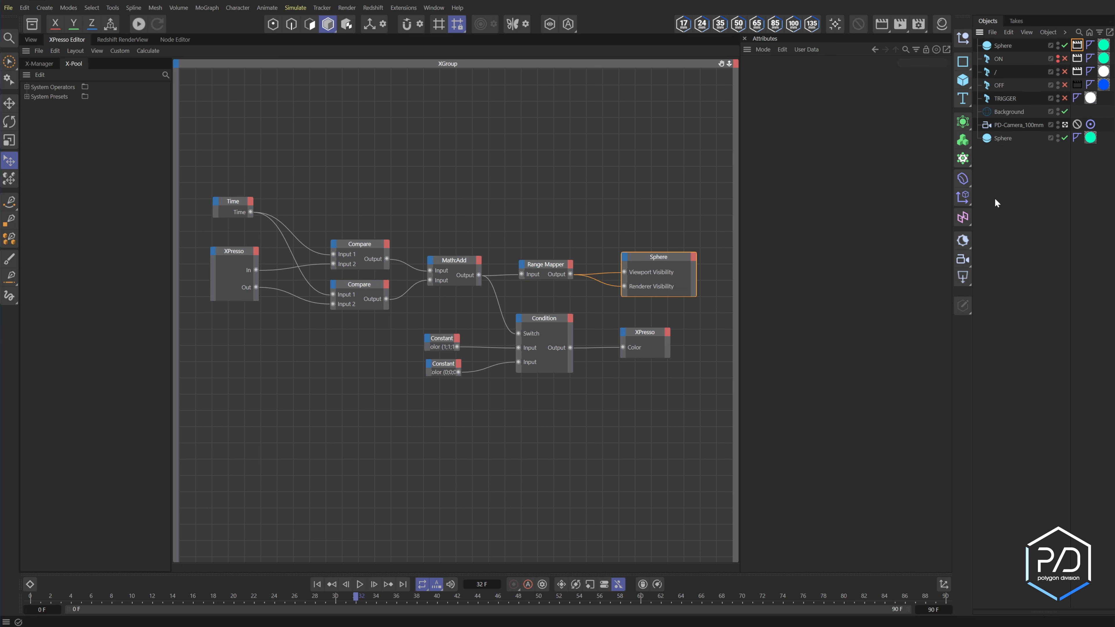
# Step: Set the Sphere node's Reference Mode to Relative Reference
pyautogui.click(668, 285)
pyautogui.click(779, 75)
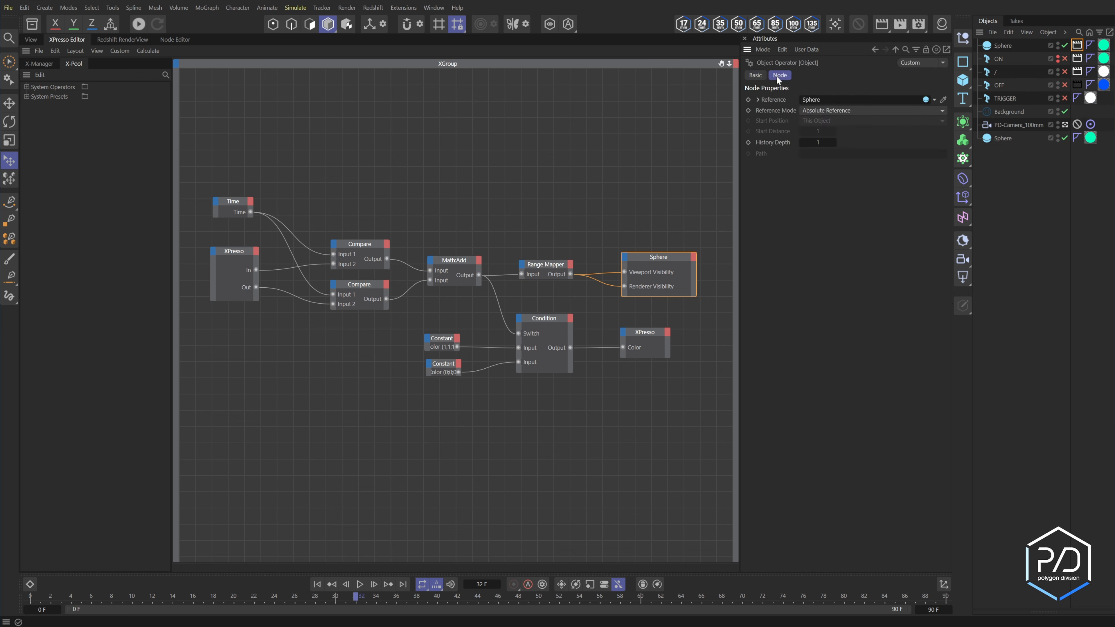
pyautogui.click(820, 109)
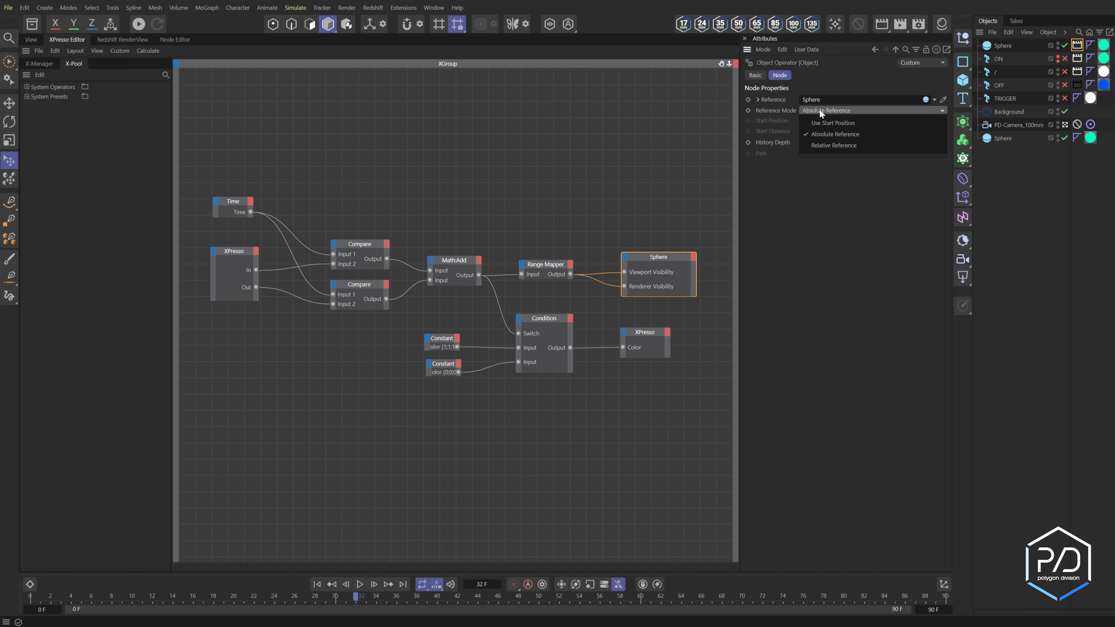
pyautogui.click(825, 147)
pyautogui.click(821, 153)
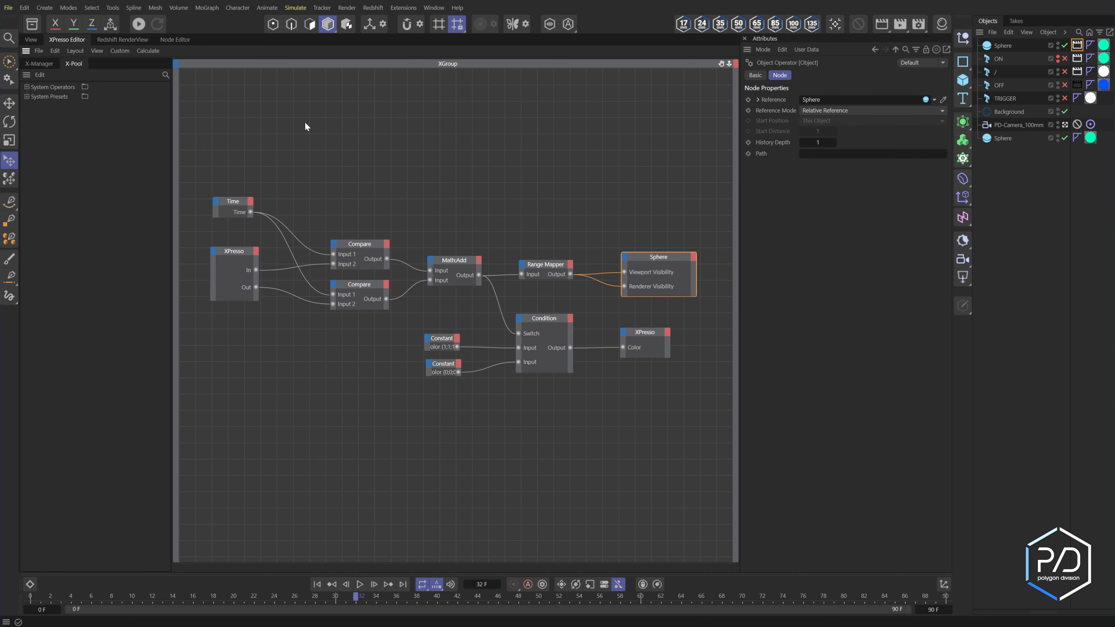
# Step: Delete the In/Out asset from the Tools category in the Asset Browser
pyautogui.click(32, 24)
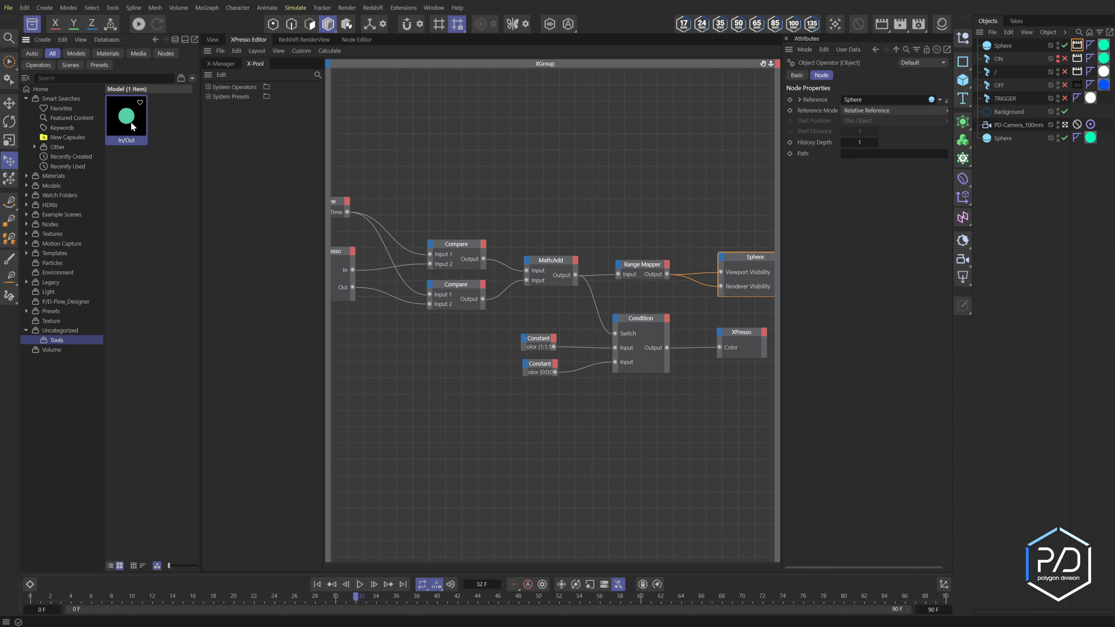
pyautogui.press('Delete')
pyautogui.click(657, 368)
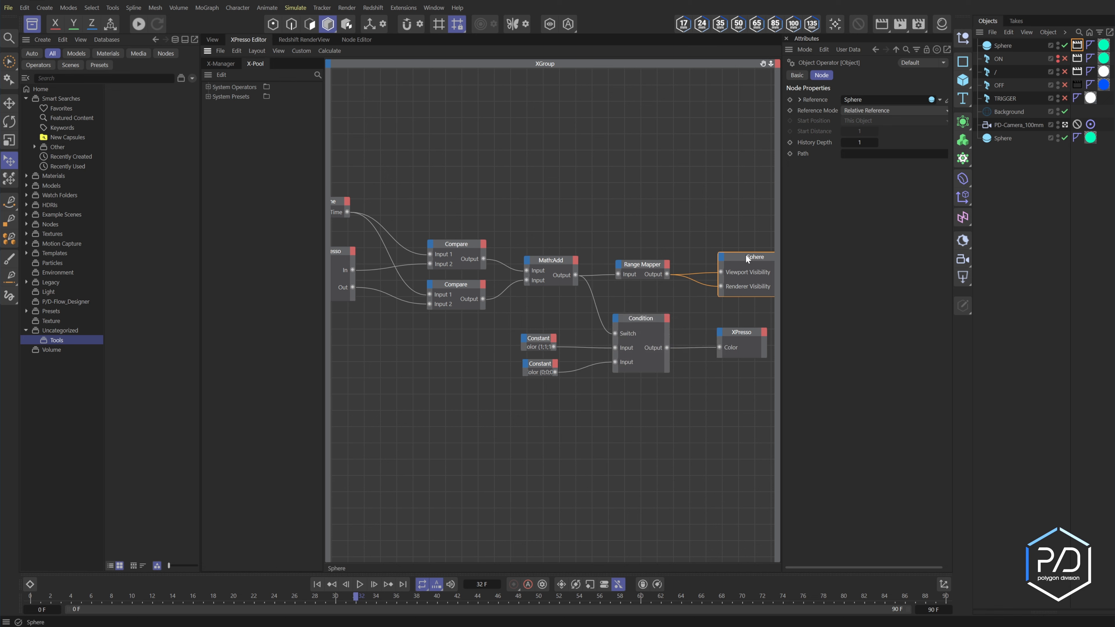
# Step: Add a Cube object to the scene
pyautogui.click(963, 80)
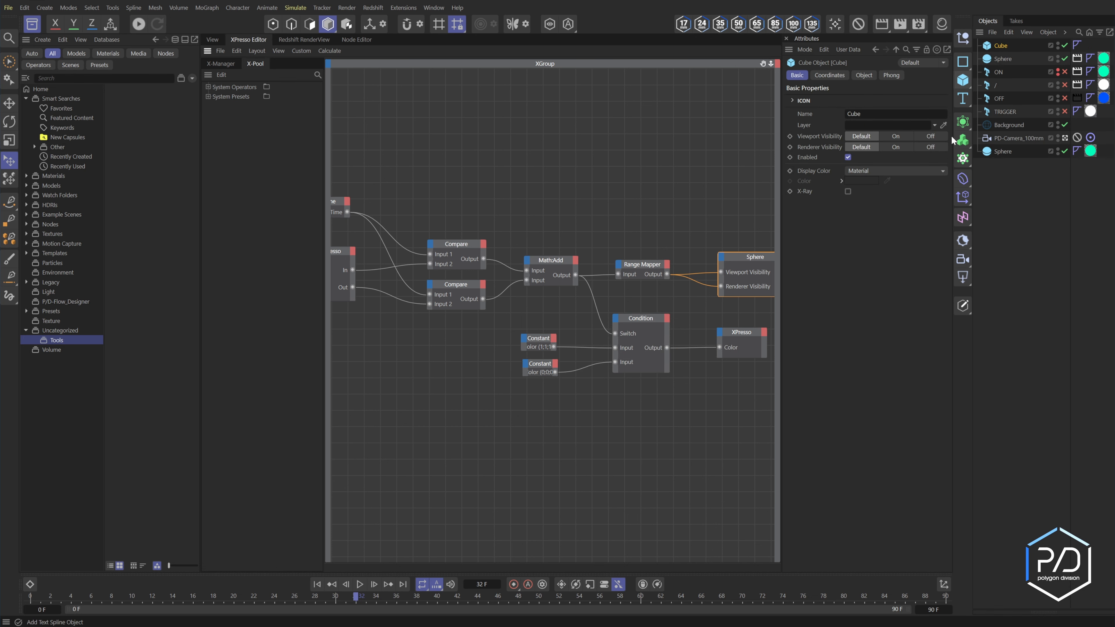